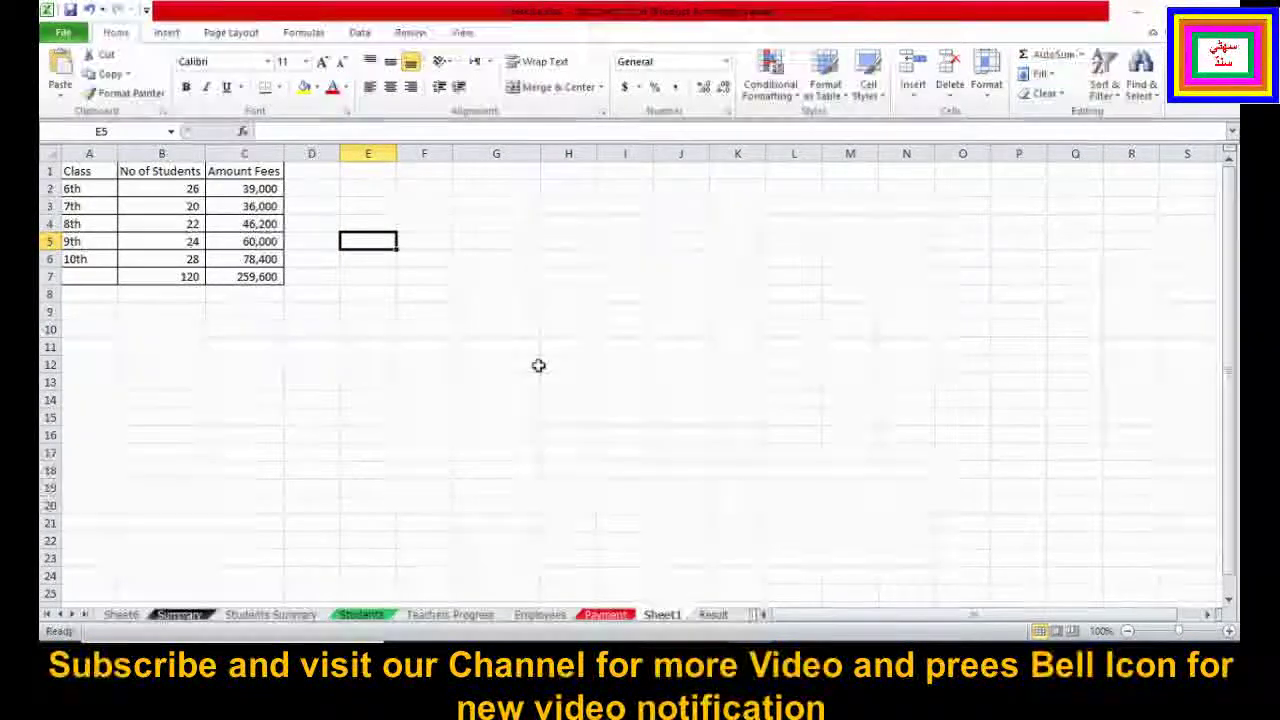
Type the headings Class, Section, No of Students and Fees Amount into E1:H1
{"action": "left_click", "coordinate": [432, 339]}
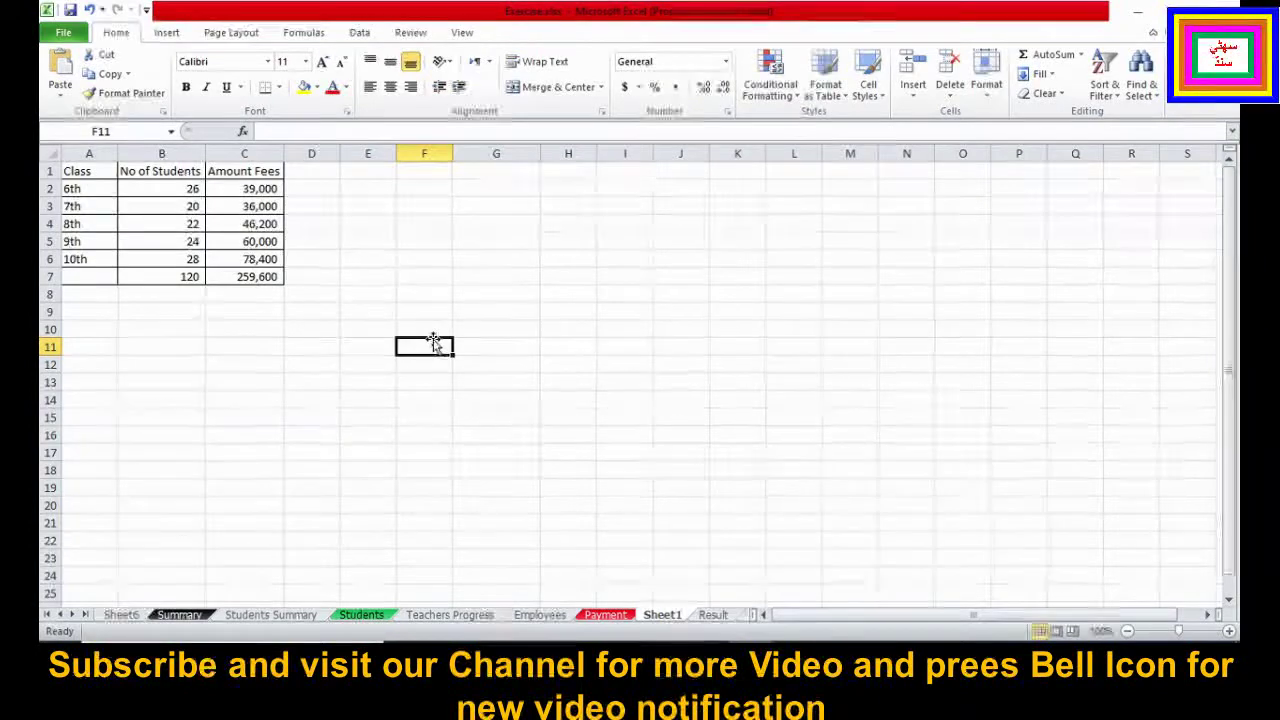
{"action": "left_click", "coordinate": [376, 186]}
{"action": "left_click", "coordinate": [374, 173]}
{"action": "type", "text": "Cla"}
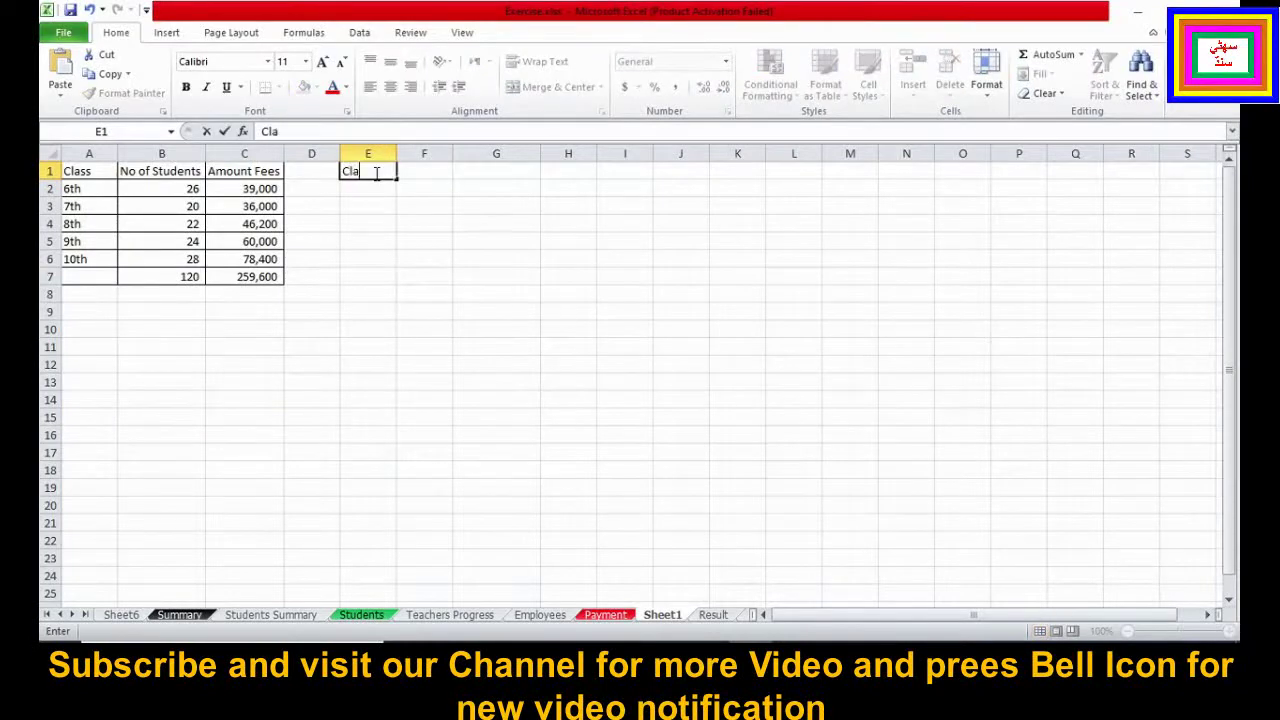
{"action": "type", "text": "ss"}
{"action": "key", "text": "Tab"}
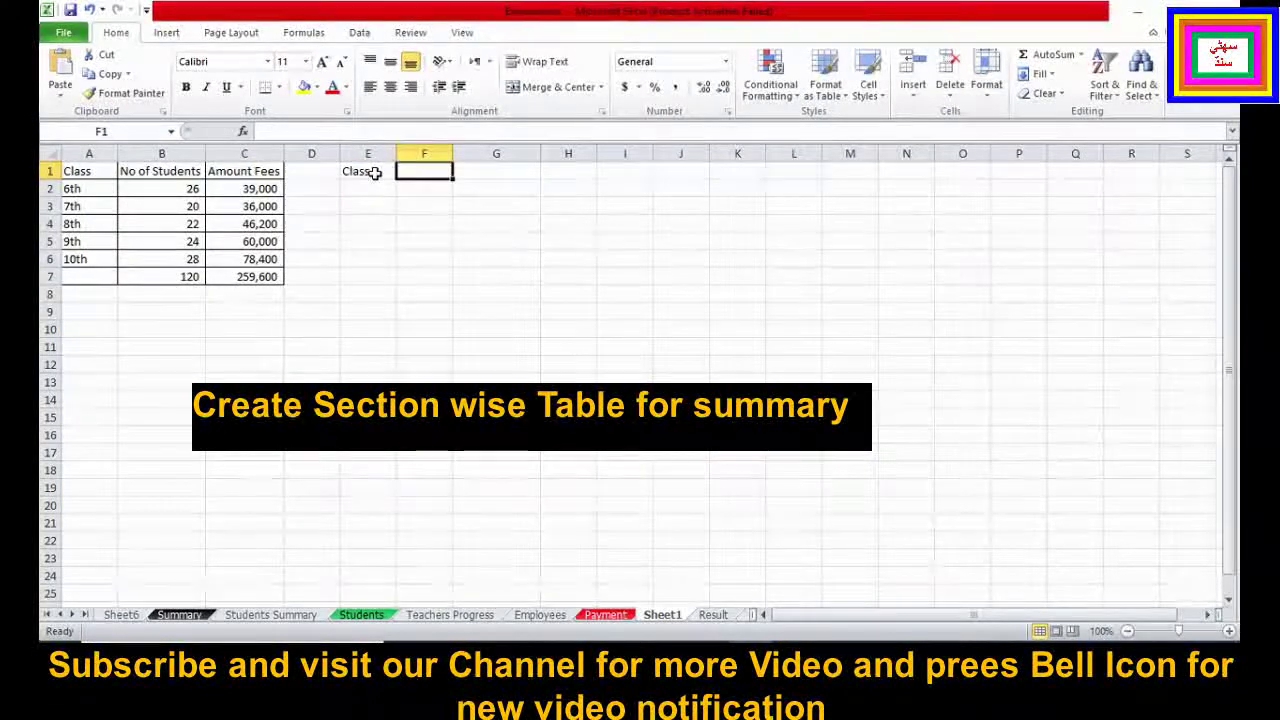
{"action": "type", "text": "Section"}
{"action": "key", "text": "Tab"}
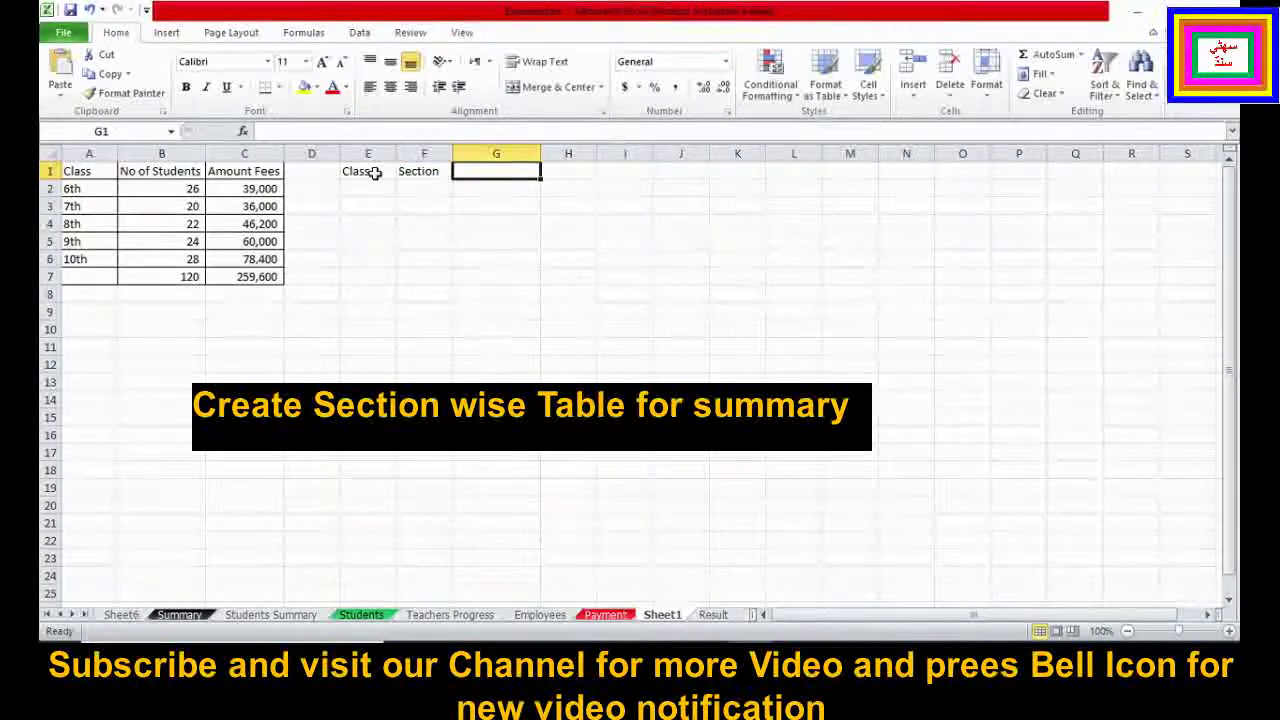
{"action": "type", "text": "No Stu"}
{"action": "key", "text": "BackSpace"}
{"action": "key", "text": "BackSpace"}
{"action": "key", "text": "BackSpace"}
{"action": "type", "text": "of Students"}
{"action": "key", "text": "Tab"}
{"action": "type", "text": "Fee"}
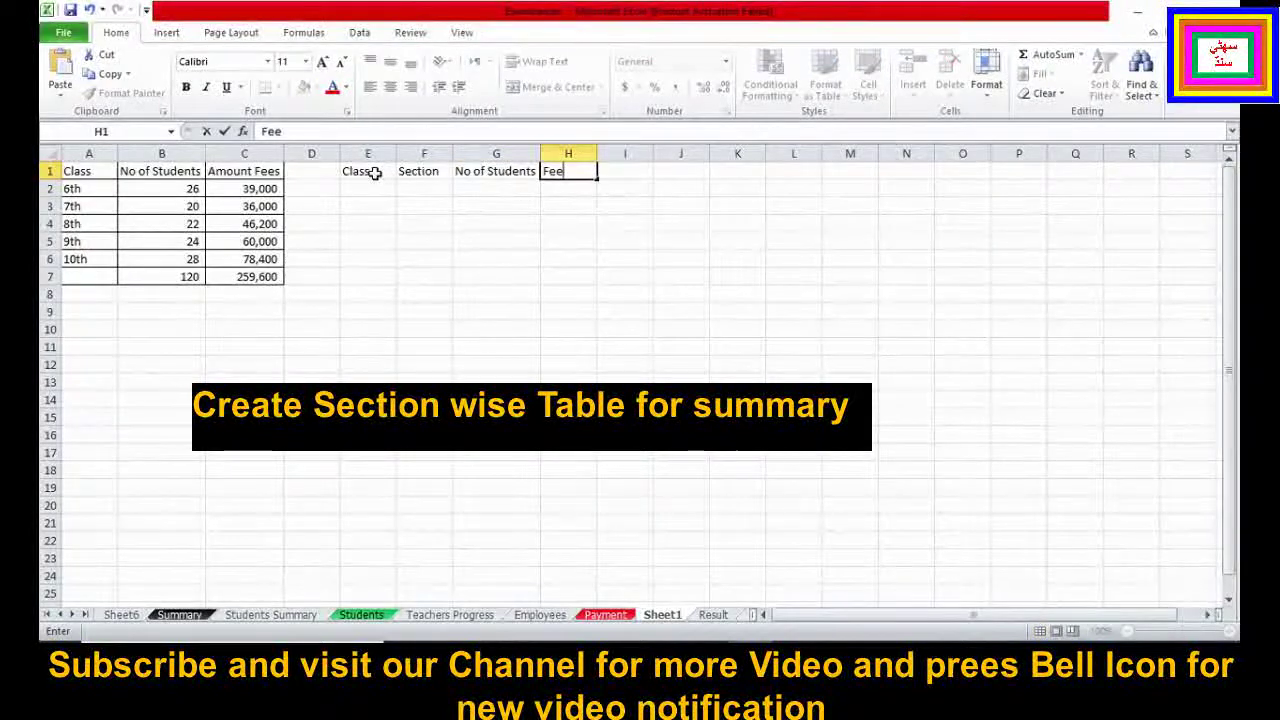
{"action": "type", "text": "s Amm"}
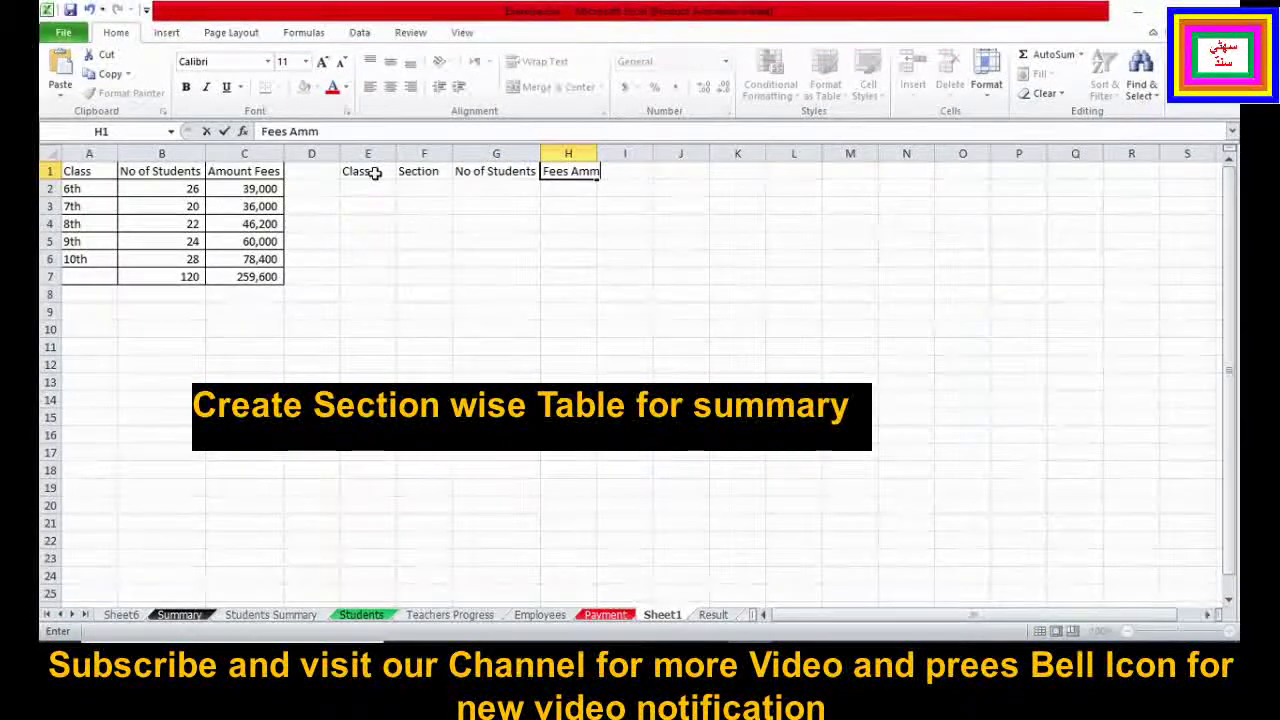
{"action": "key", "text": "BackSpace"}
{"action": "type", "text": "ount"}
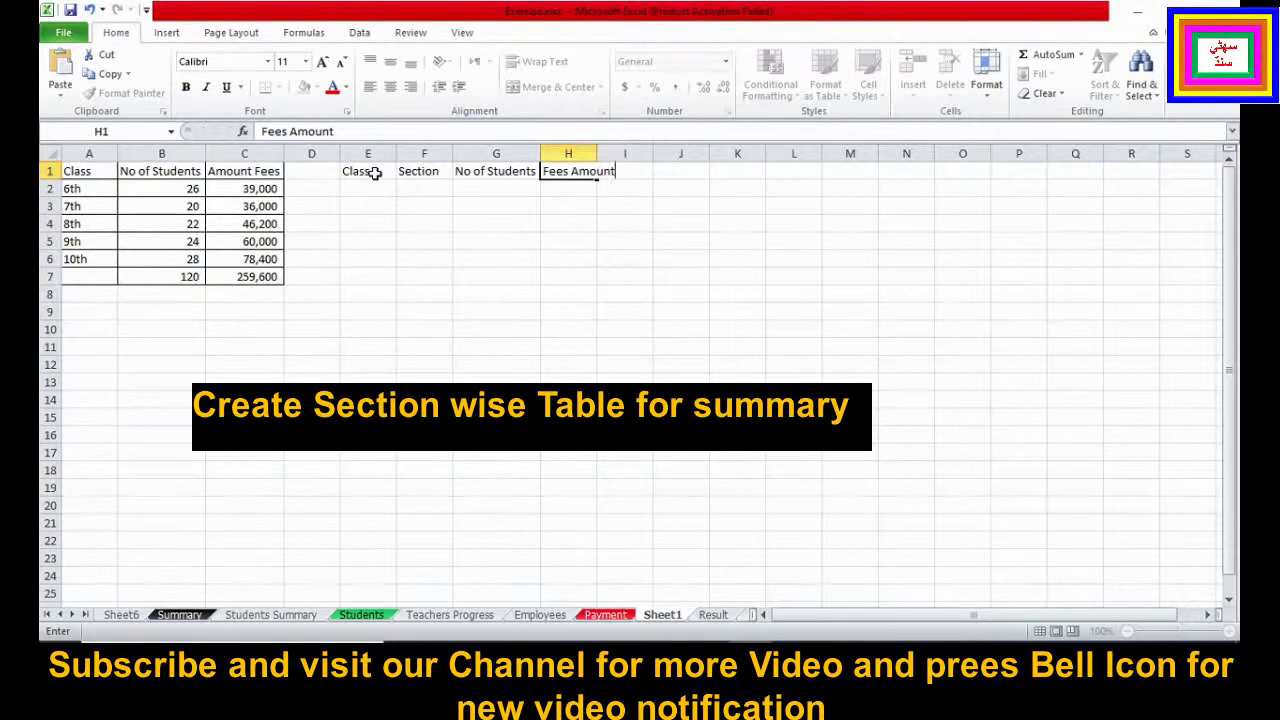
{"action": "left_click", "coordinate": [367, 188]}
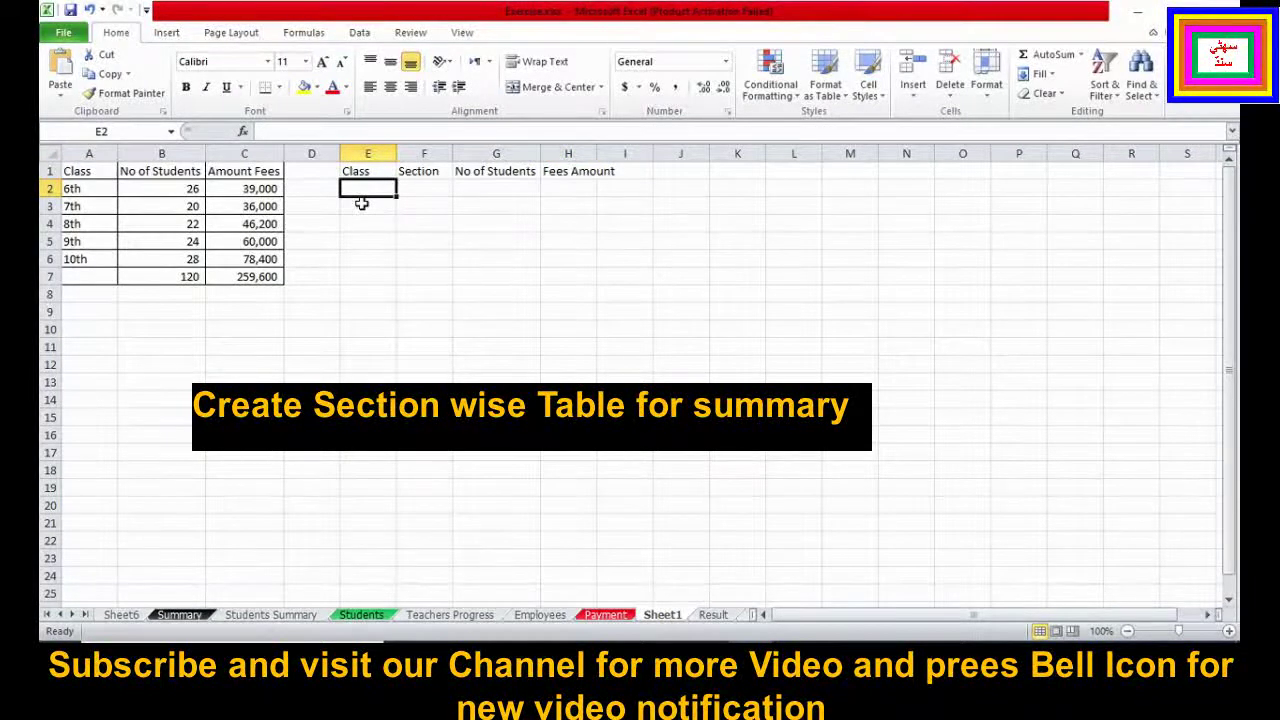
Enter classes 6th and 7th in column E, each with sections A and B
{"action": "type", "text": "6th"}
{"action": "key", "text": "Tab"}
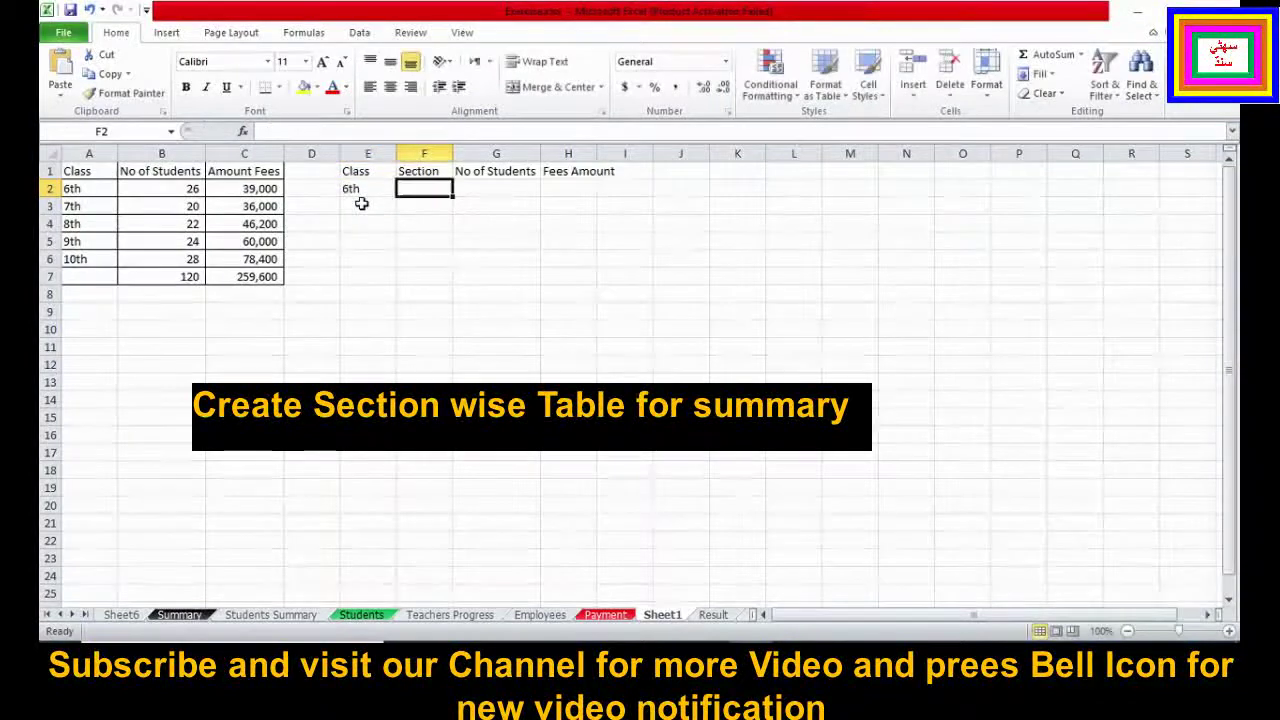
{"action": "type", "text": "A"}
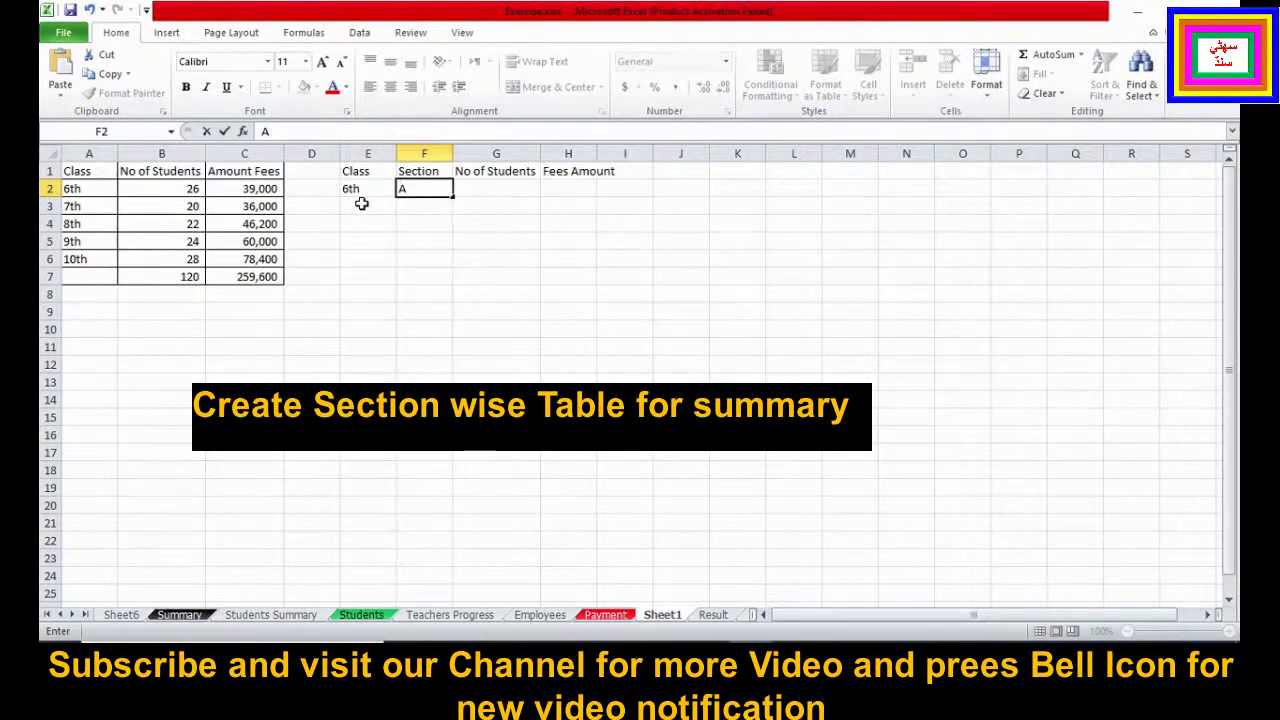
{"action": "key", "text": "Return"}
{"action": "type", "text": "B"}
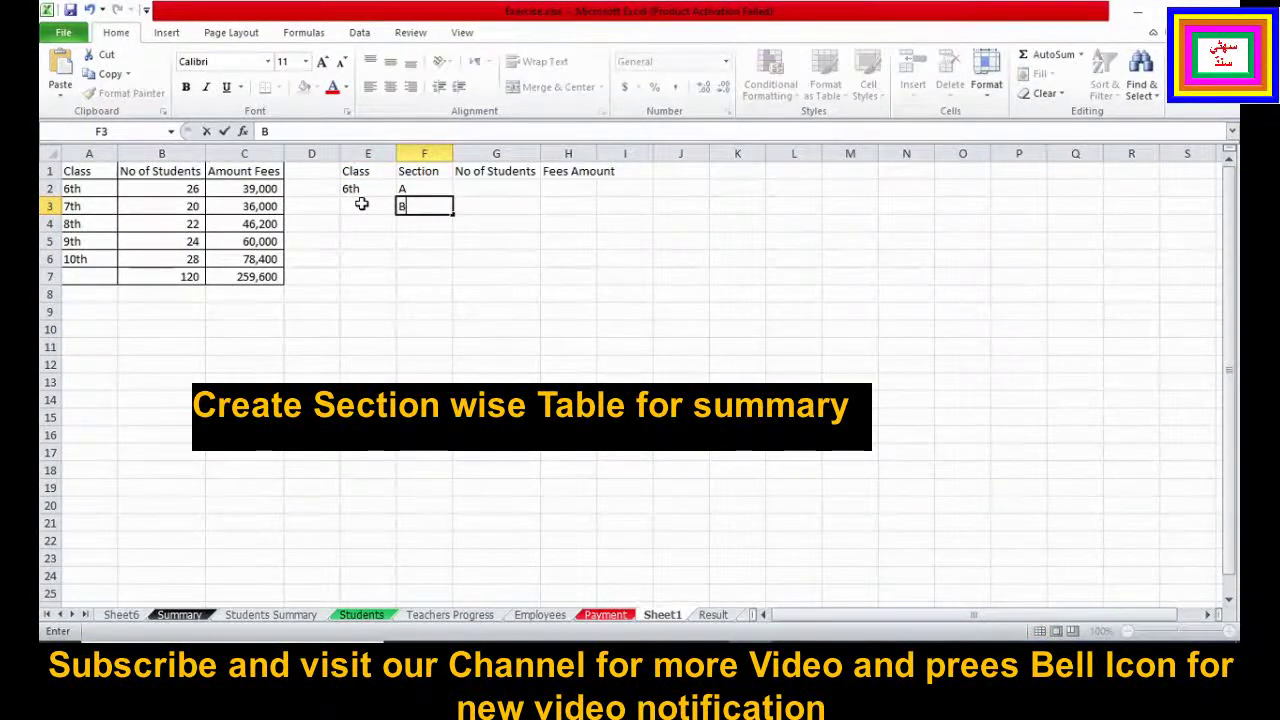
{"action": "key", "text": "Return"}
{"action": "key", "text": "Left"}
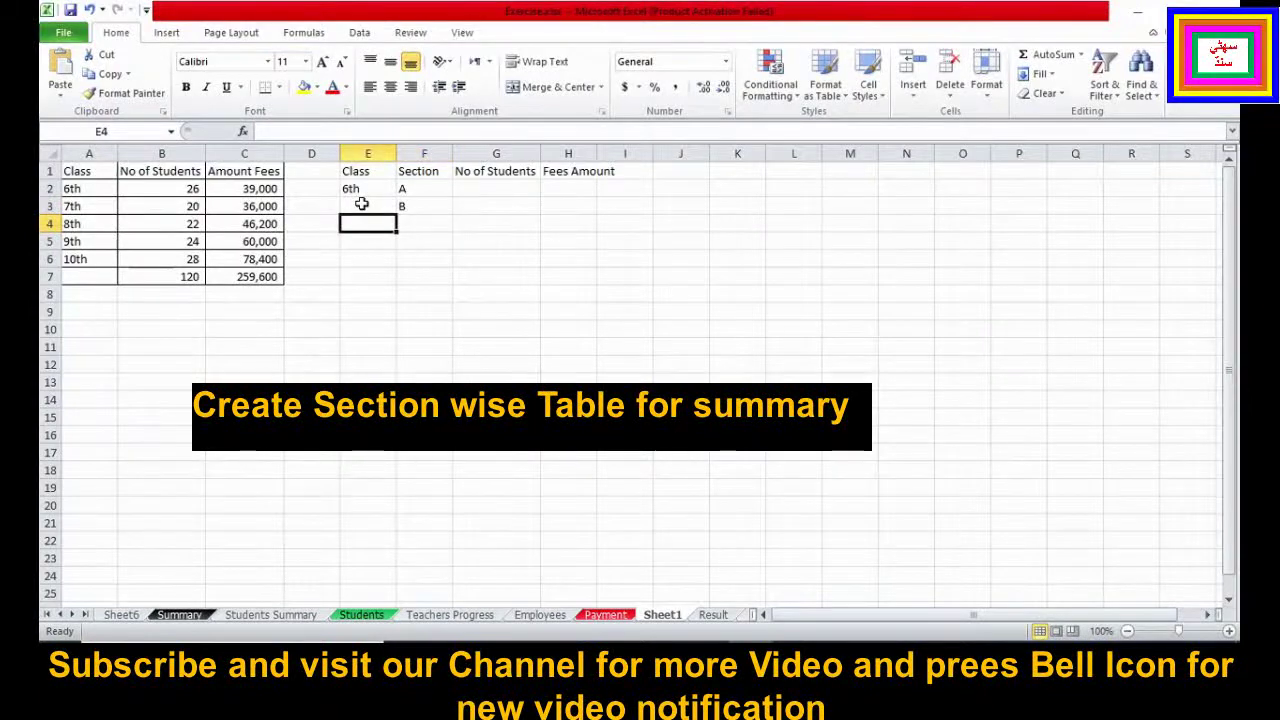
{"action": "type", "text": "7th"}
{"action": "key", "text": "Tab"}
{"action": "type", "text": "A"}
{"action": "key", "text": "Return"}
{"action": "key", "text": "Tab"}
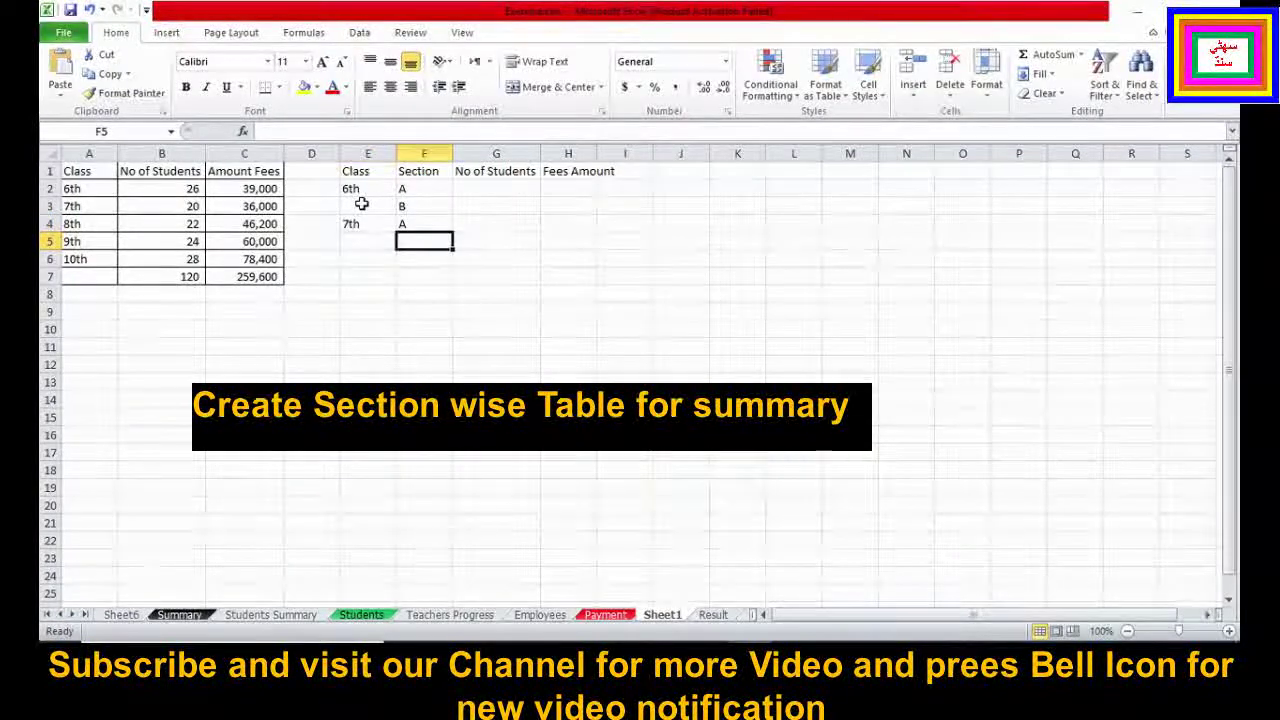
{"action": "type", "text": "B"}
{"action": "key", "text": "Return"}
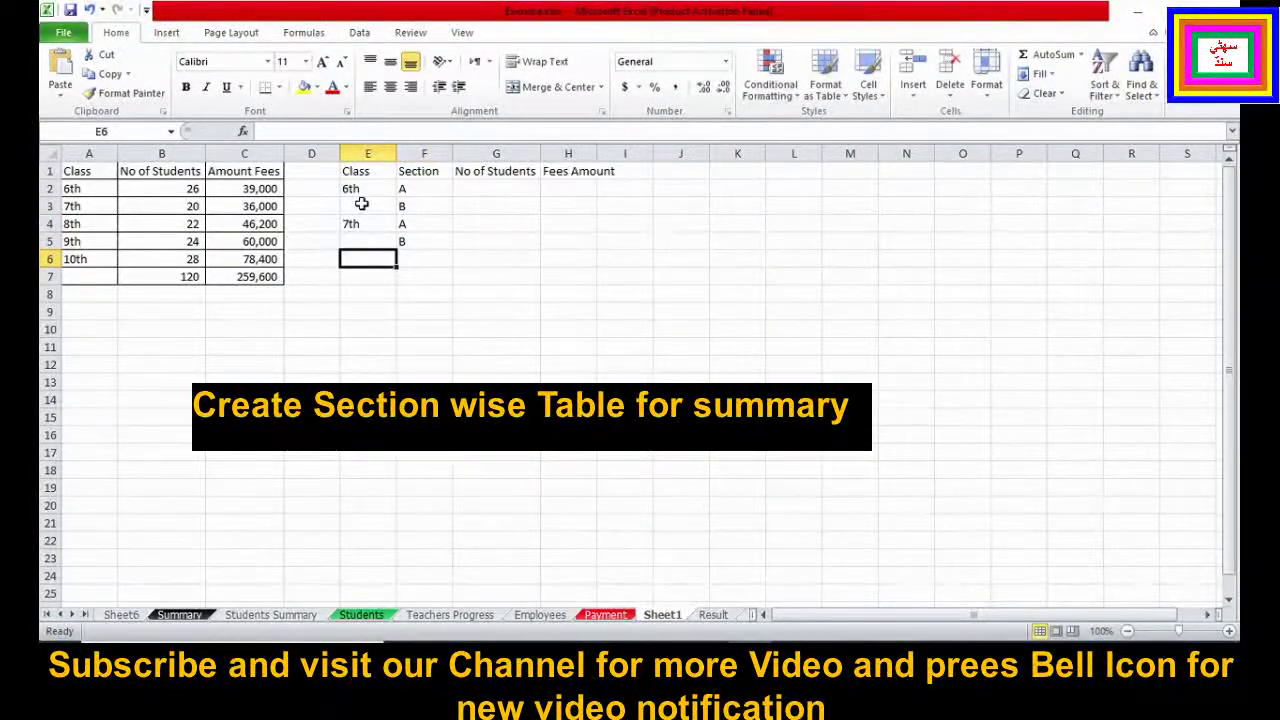
Add classes 8th and 9th, each with sections A and B
{"action": "type", "text": "8th"}
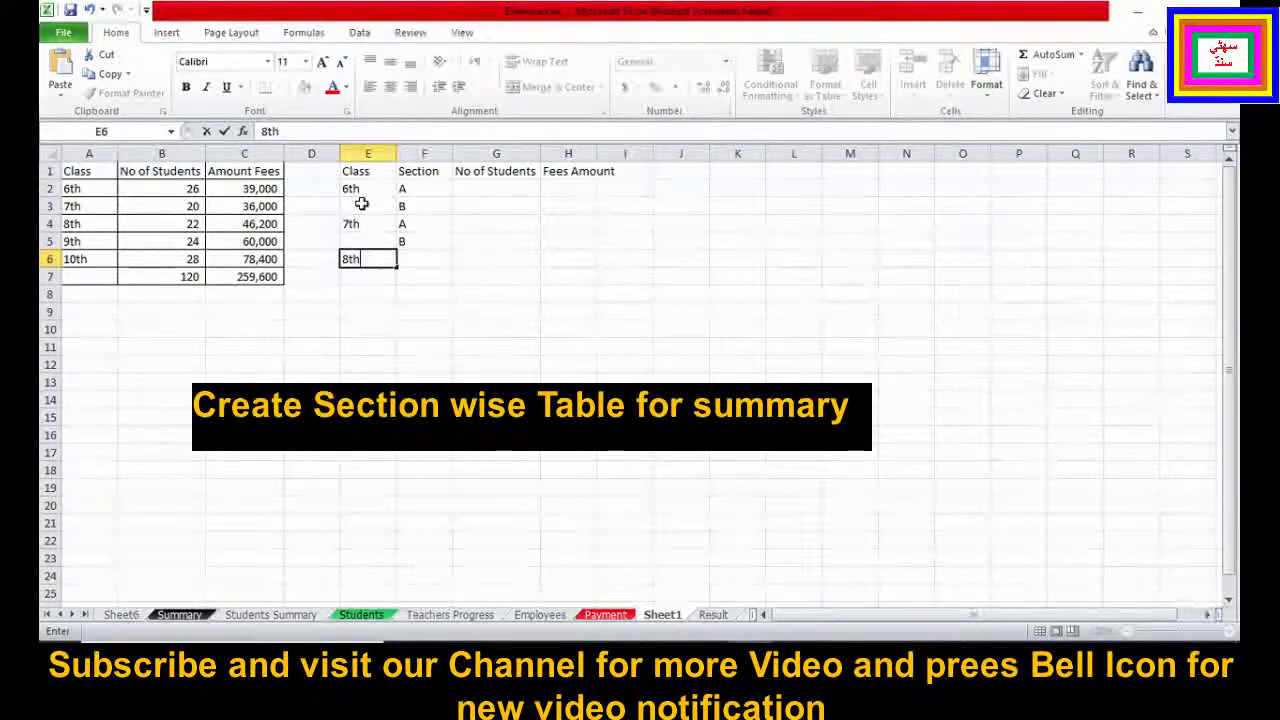
{"action": "key", "text": "Tab"}
{"action": "type", "text": "A"}
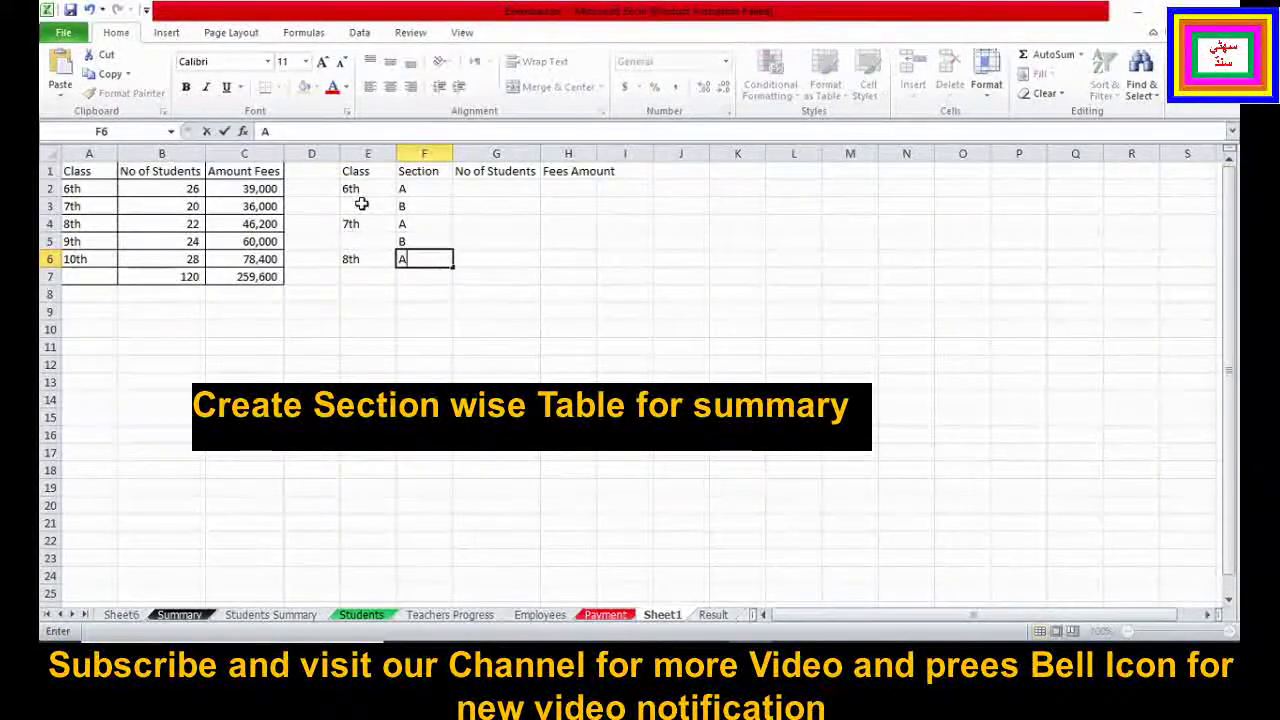
{"action": "key", "text": "Down"}
{"action": "type", "text": "B"}
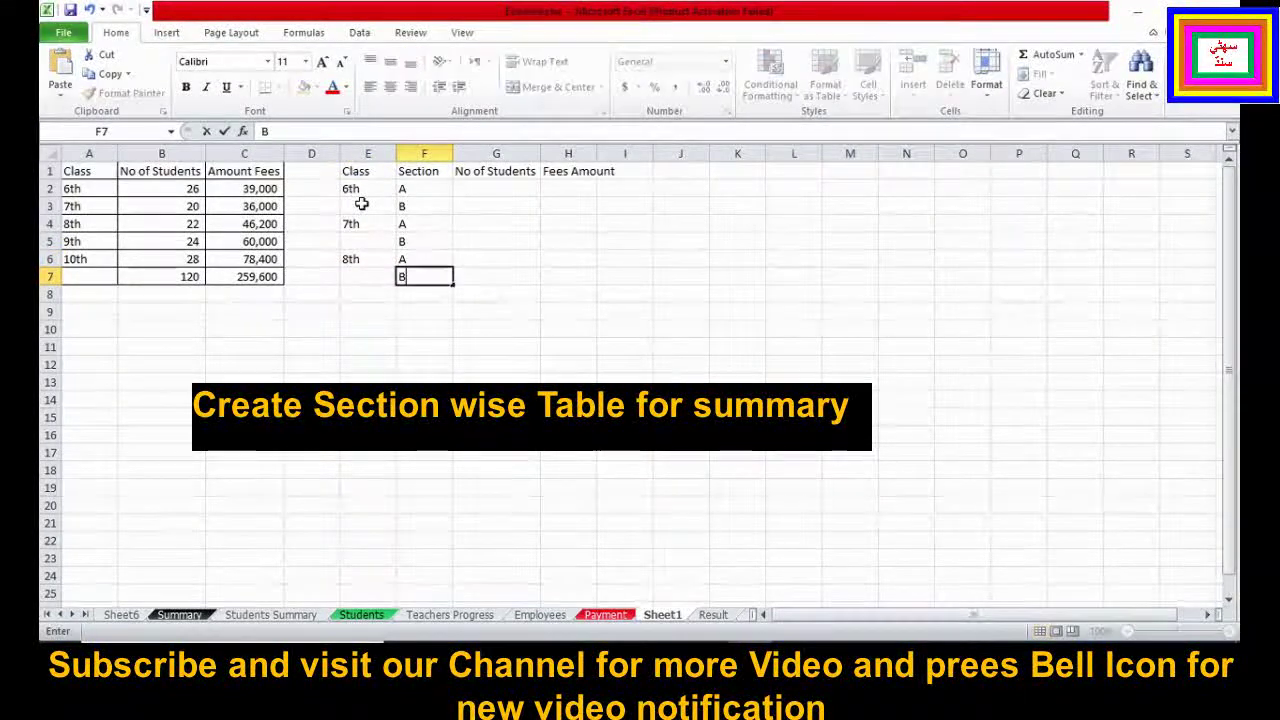
{"action": "key", "text": "Return"}
{"action": "type", "text": "9th"}
{"action": "key", "text": "Tab"}
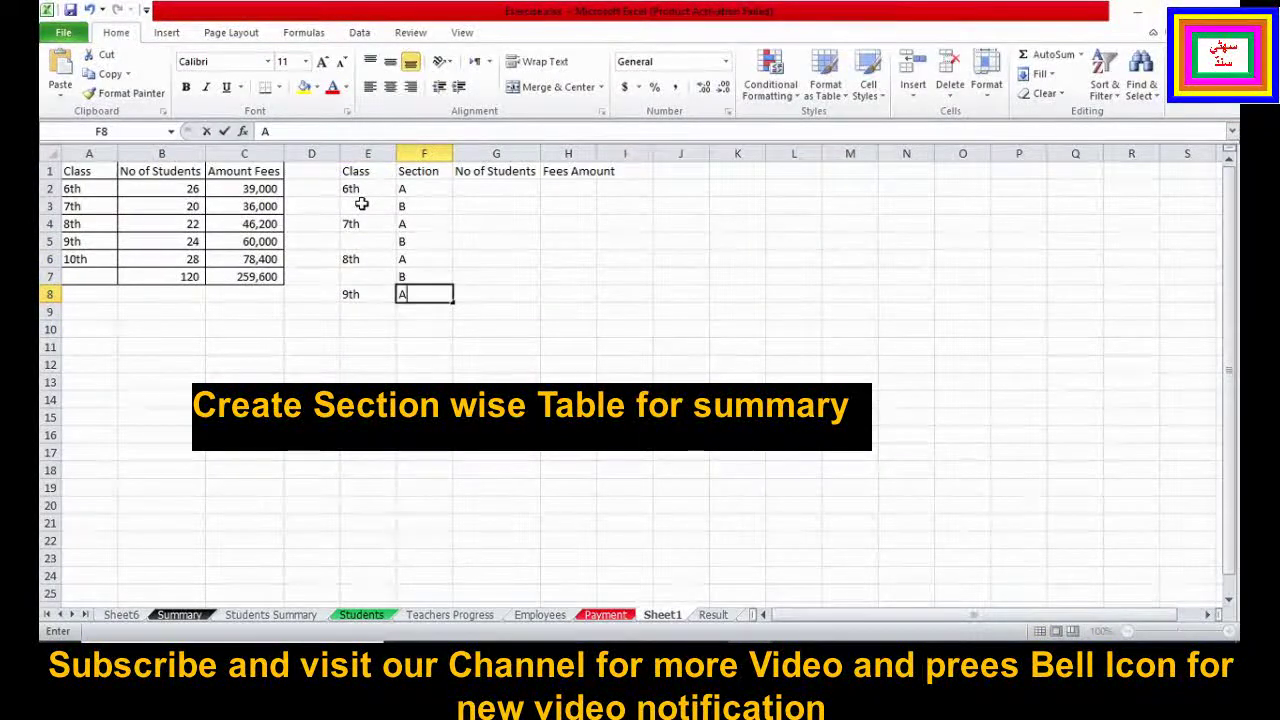
{"action": "type", "text": "A"}
{"action": "key", "text": "Return"}
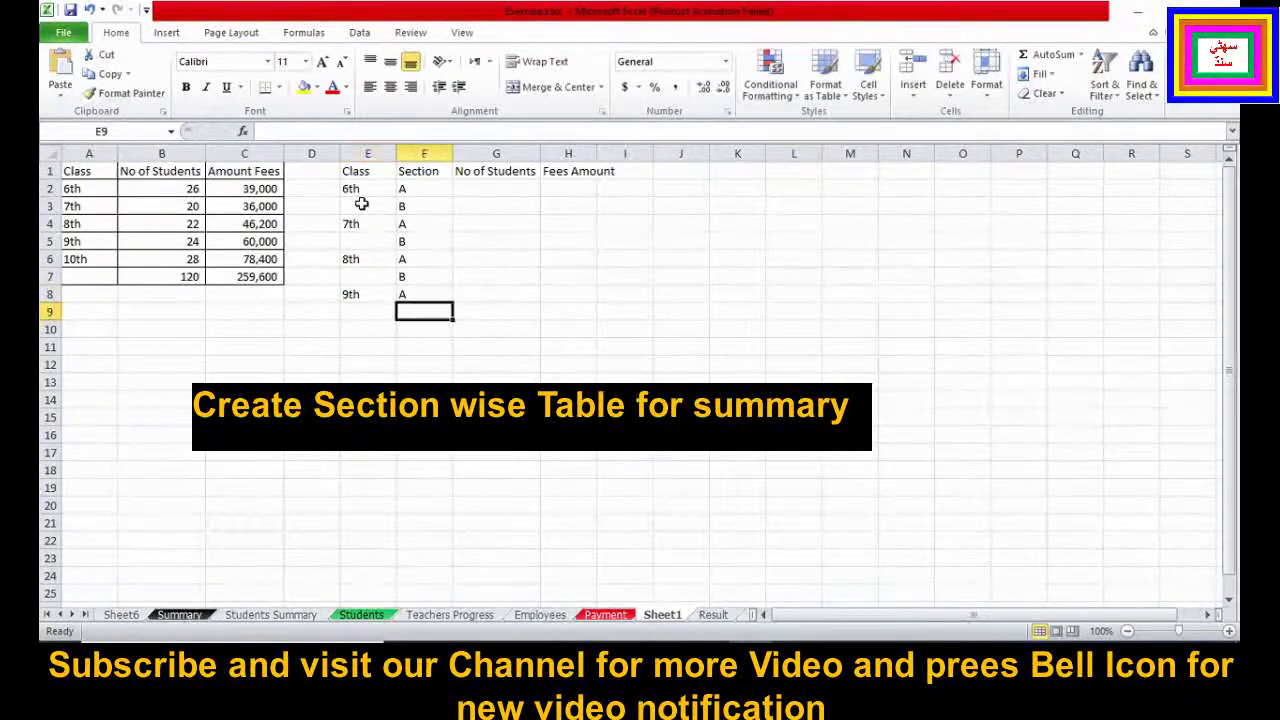
{"action": "key", "text": "Tab"}
{"action": "type", "text": "B"}
{"action": "key", "text": "Return"}
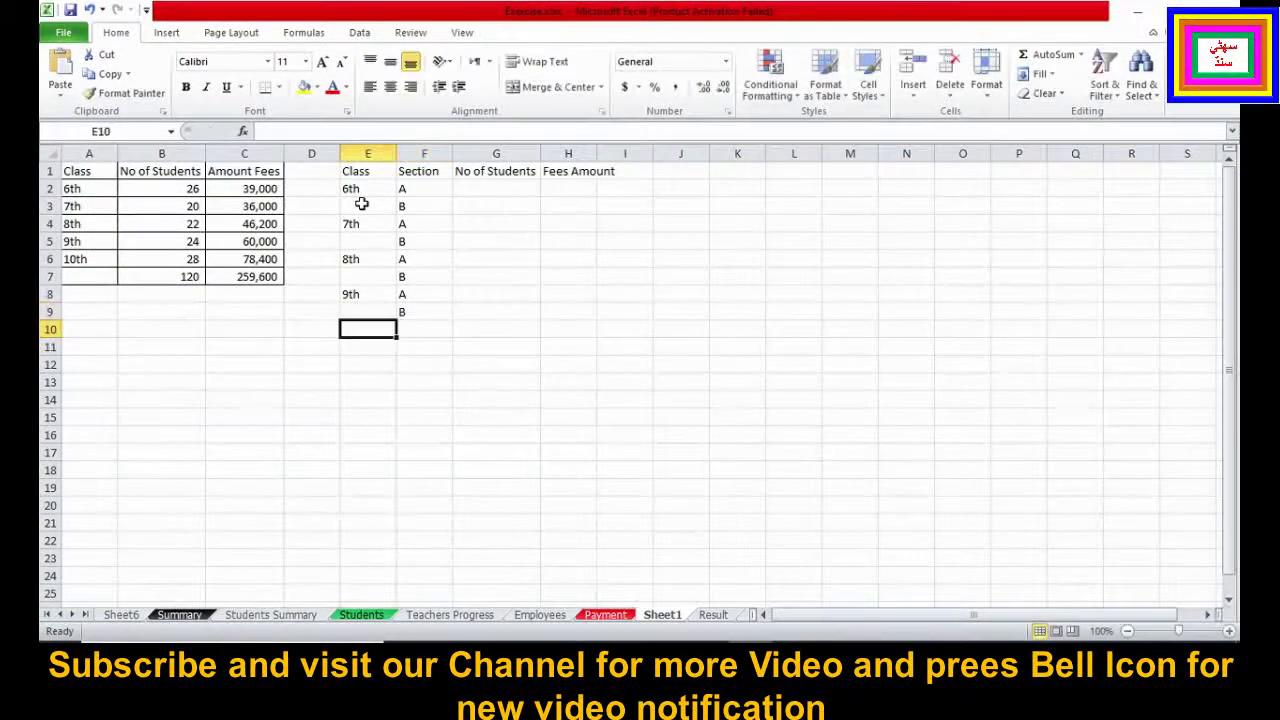
Add class 10th with sections A and B, correcting E10 to read 10th
{"action": "type", "text": "1"}
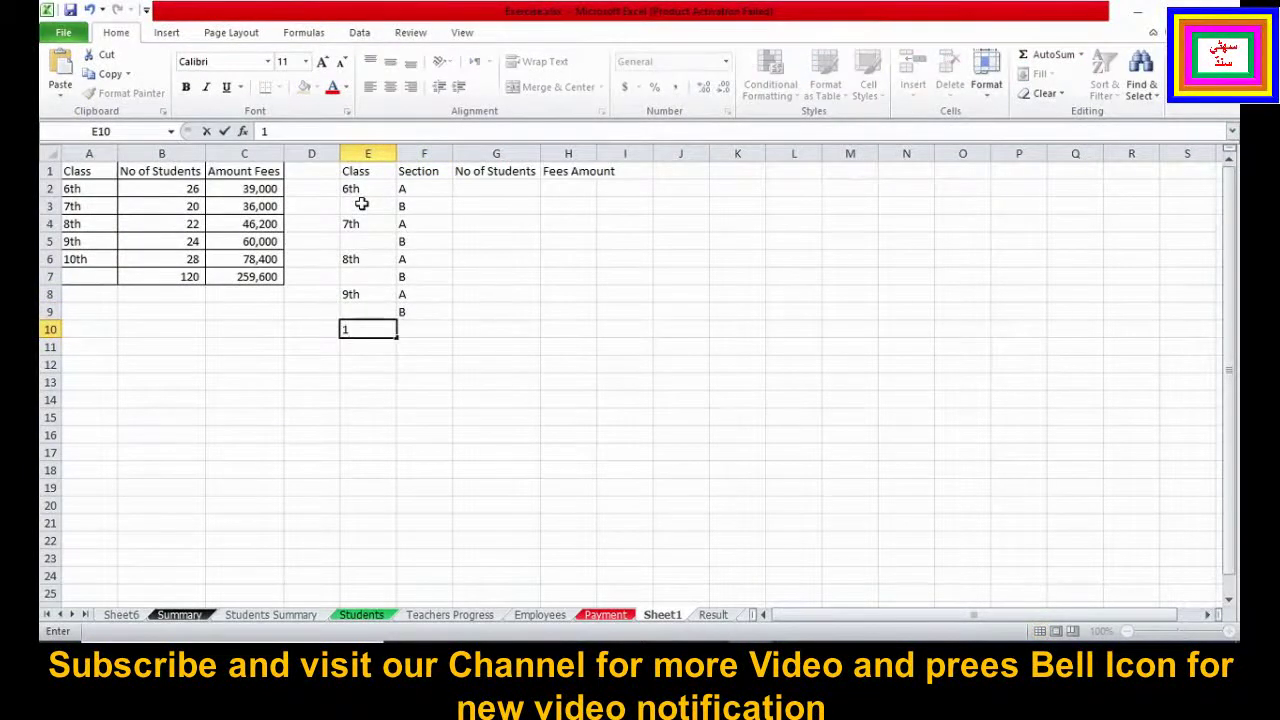
{"action": "type", "text": "0"}
{"action": "key", "text": "Tab"}
{"action": "type", "text": "A"}
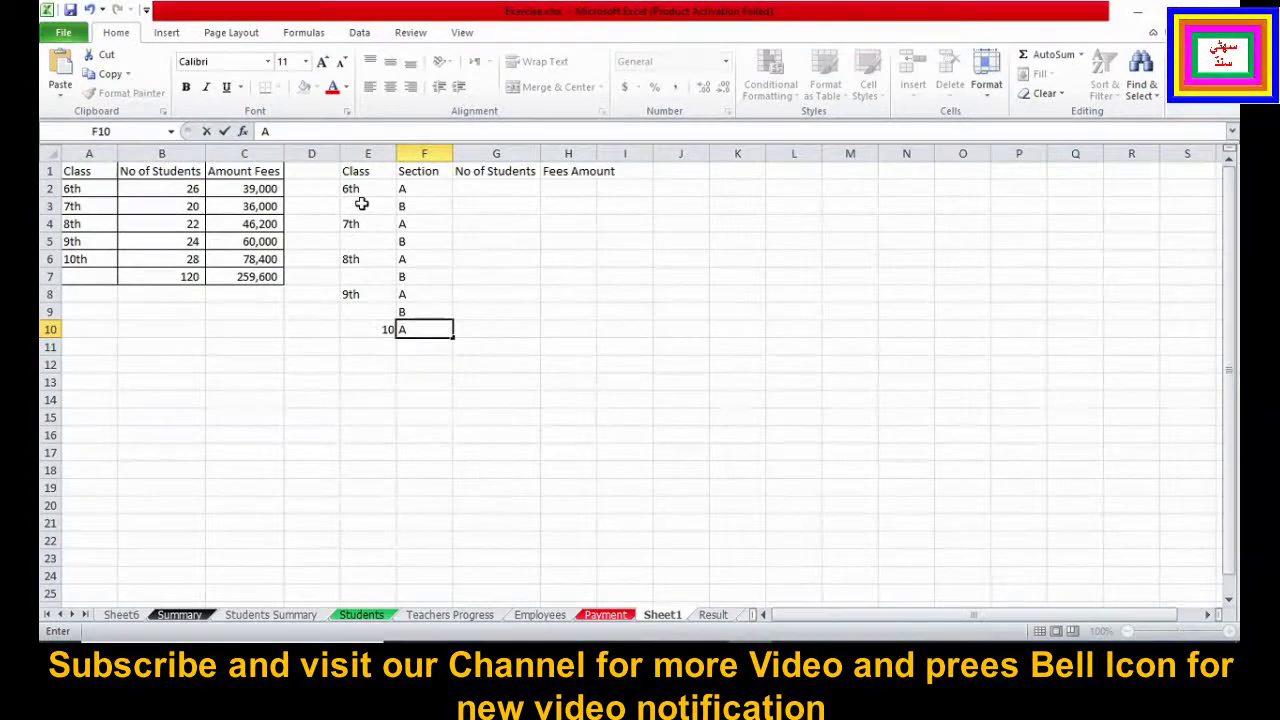
{"action": "key", "text": "Return"}
{"action": "type", "text": "B"}
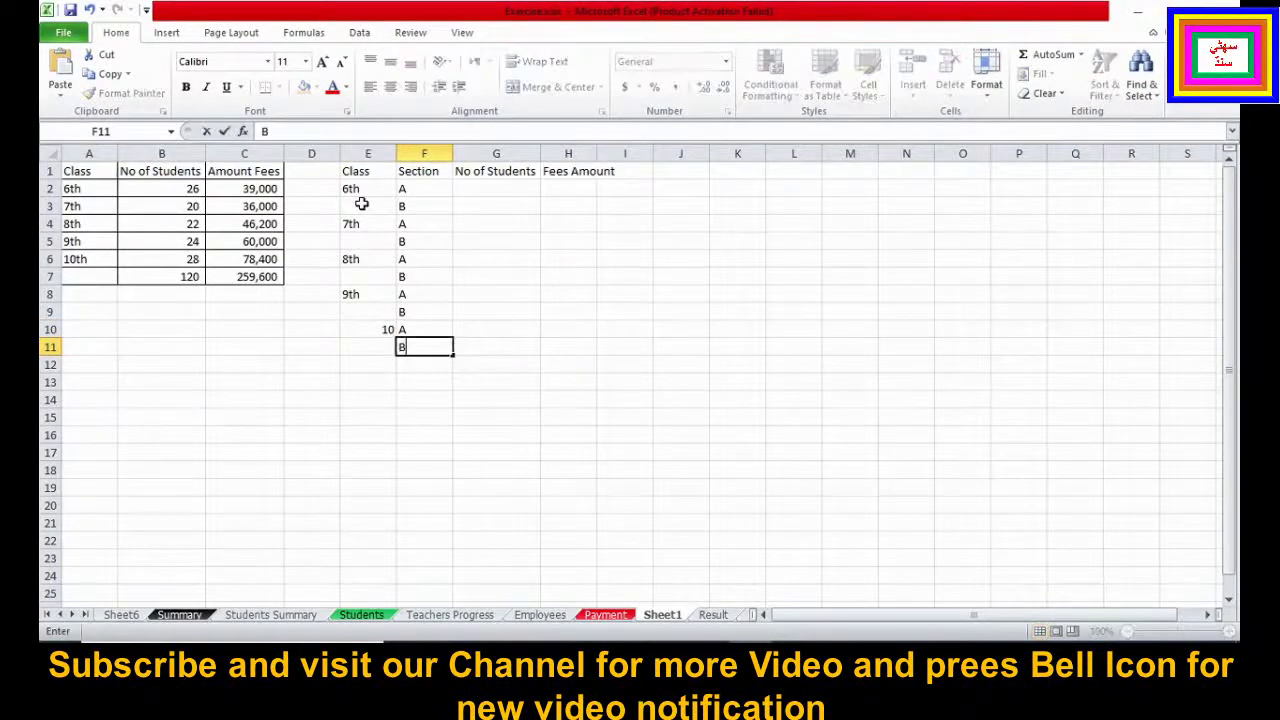
{"action": "key", "text": "Left"}
{"action": "key", "text": "Up"}
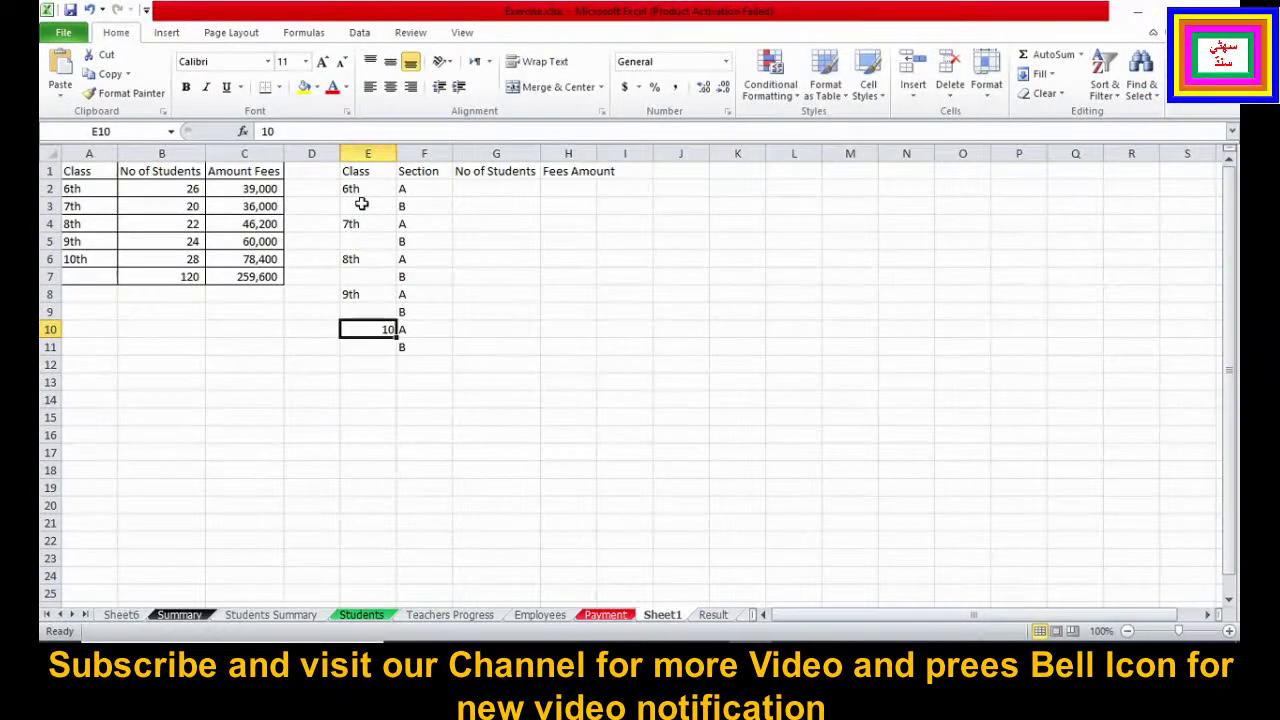
{"action": "type", "text": "10th"}
{"action": "key", "text": "Right"}
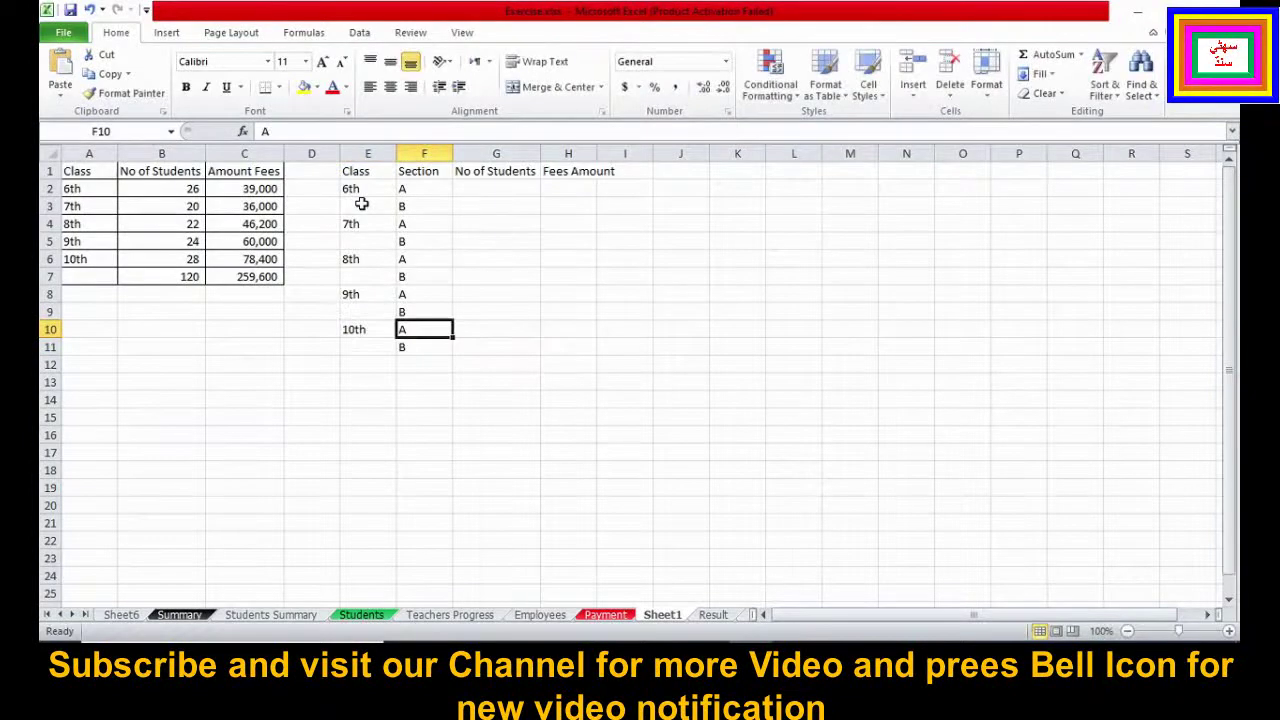
{"action": "key", "text": "Up"}
{"action": "key", "text": "Up"}
{"action": "key", "text": "Up"}
{"action": "key", "text": "Up"}
{"action": "key", "text": "Up"}
{"action": "key", "text": "Up"}
{"action": "key", "text": "Up"}
{"action": "key", "text": "Up"}
{"action": "key", "text": "Right"}
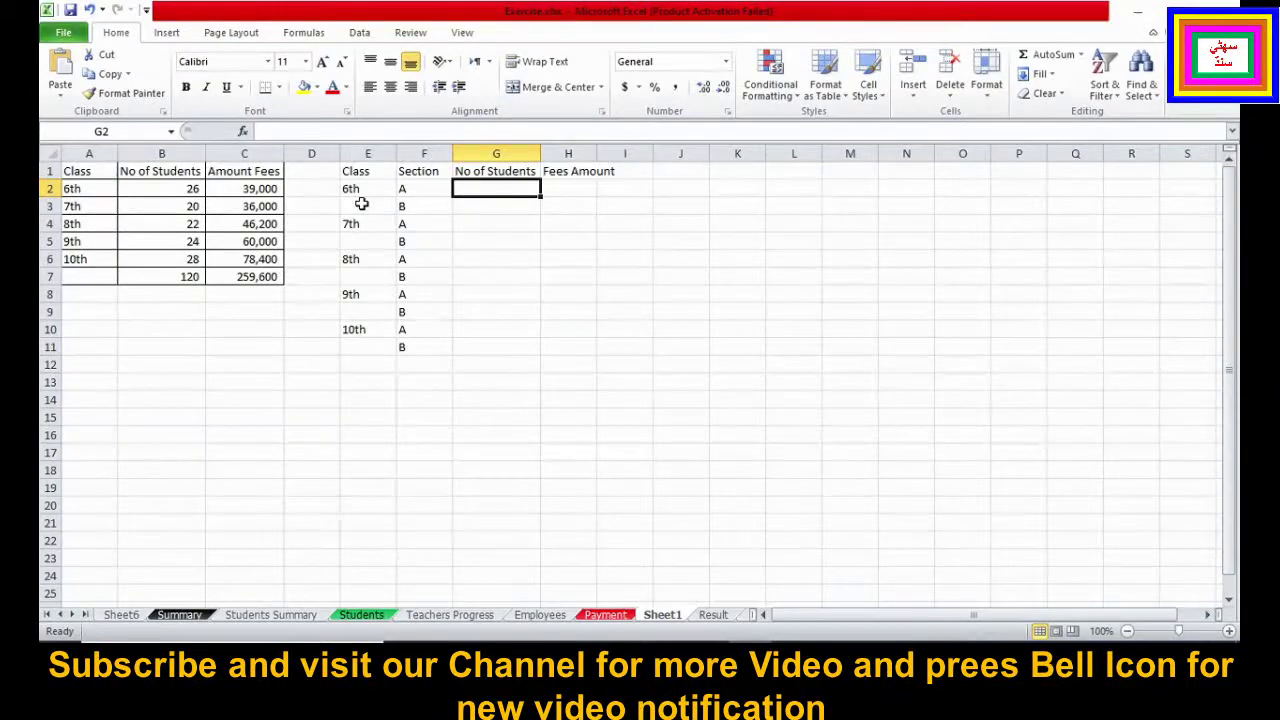
Start a COUNTIFS in G2 using Students!G2:G121 as the class range with criterion "6th"
{"action": "type", "text": "="}
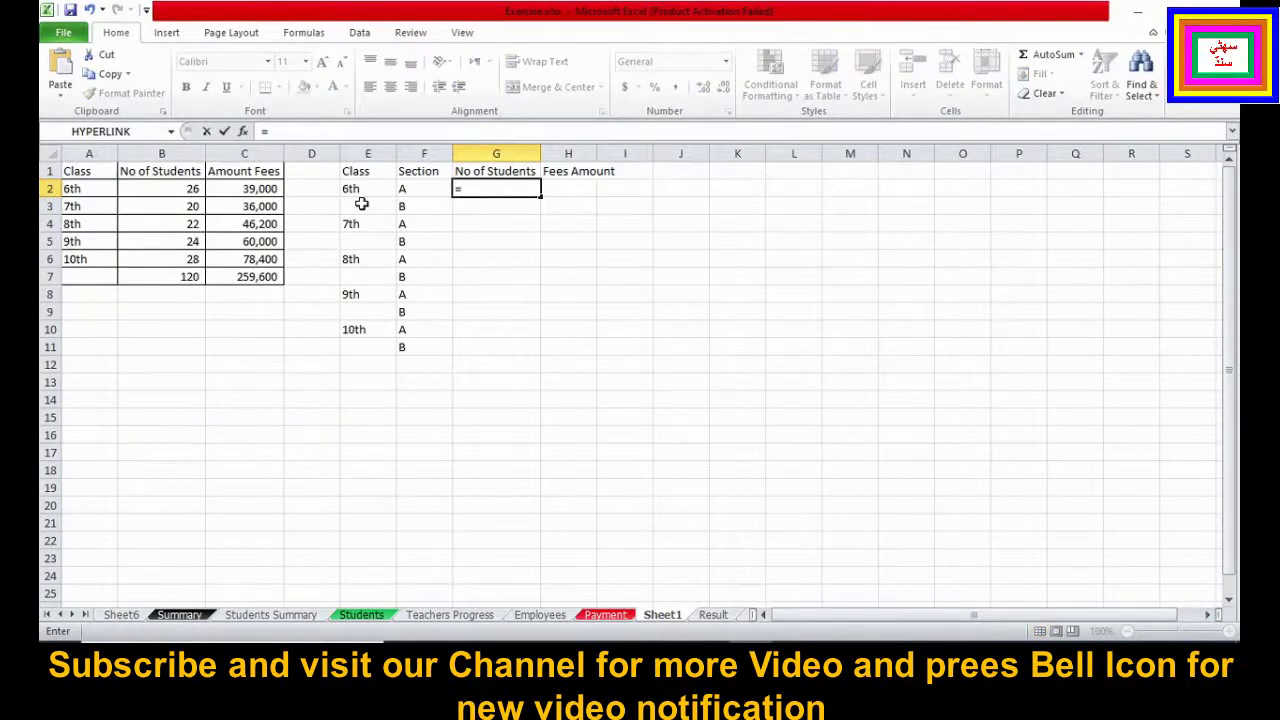
{"action": "type", "text": "count"}
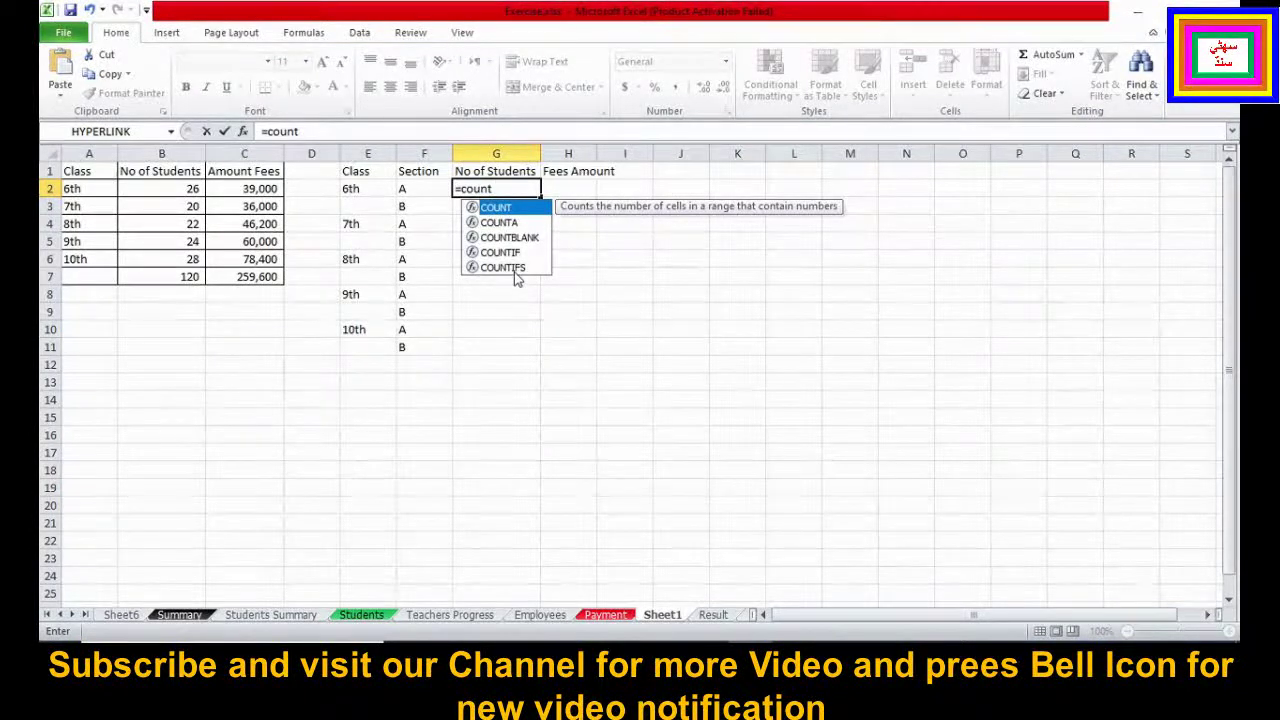
{"action": "double_click", "coordinate": [505, 268]}
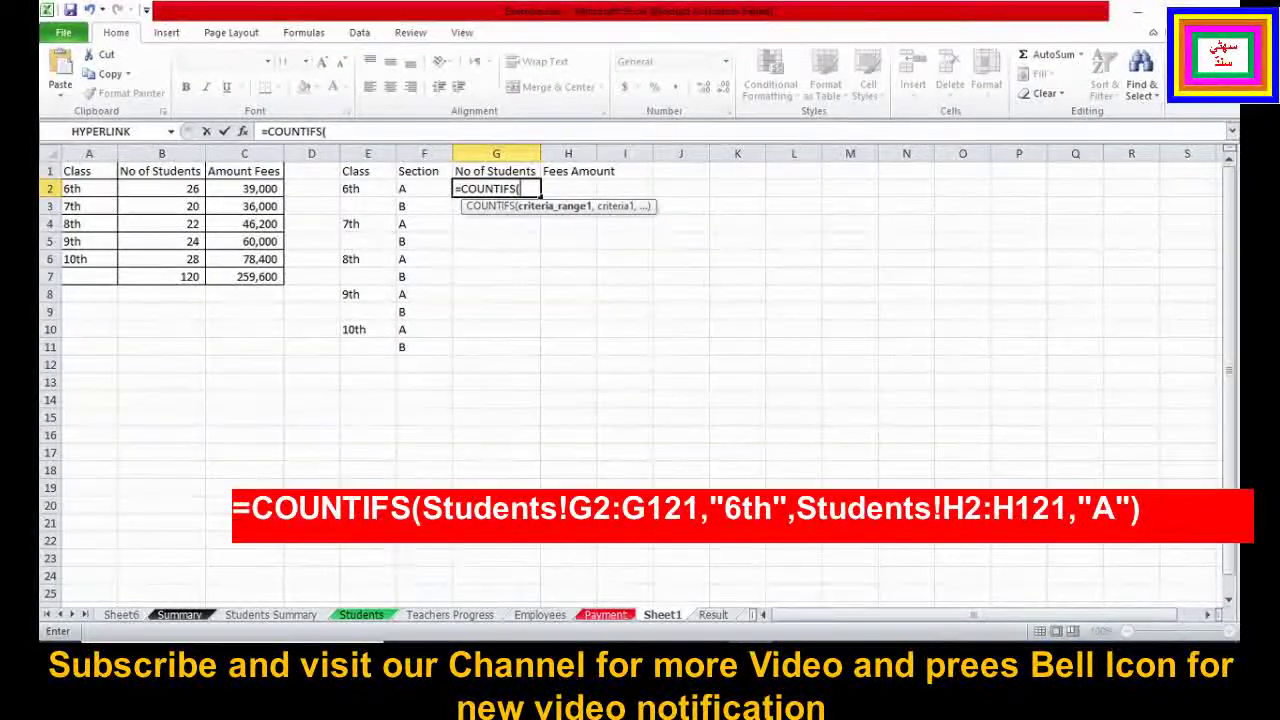
{"action": "left_click", "coordinate": [362, 615]}
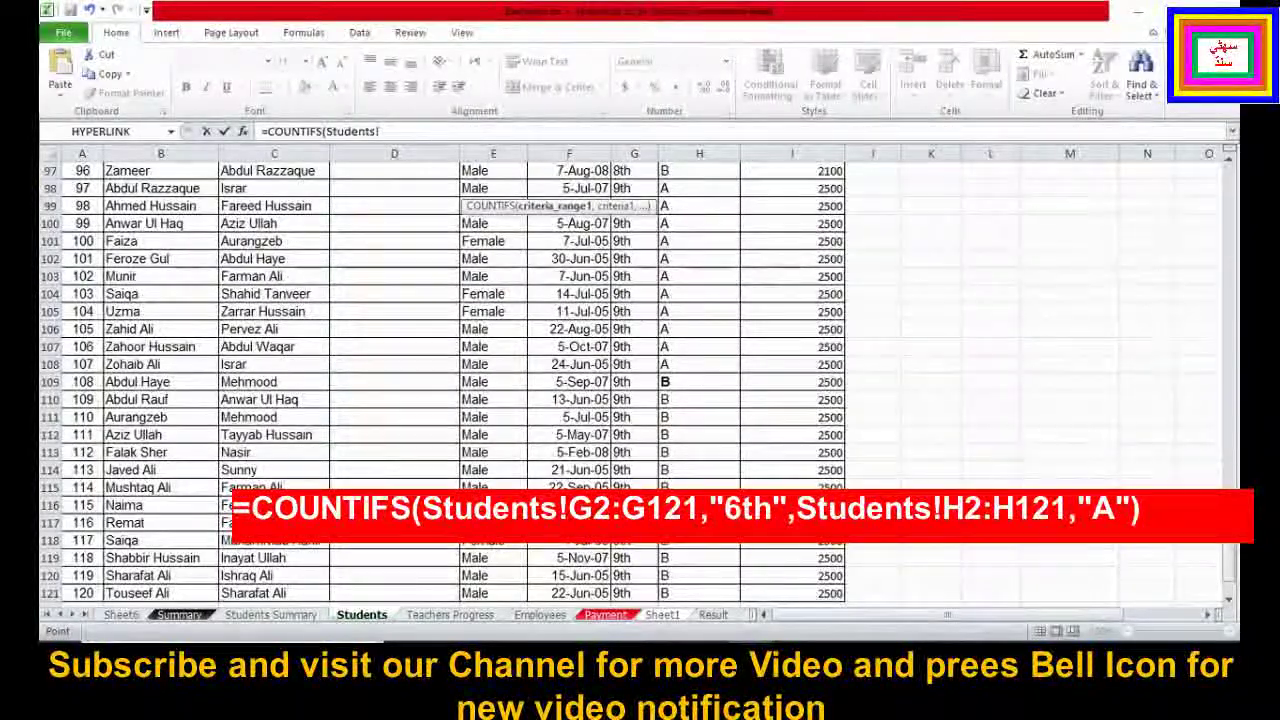
{"action": "left_click_drag", "start_coordinate": [1231, 530], "coordinate": [1231, 190]}
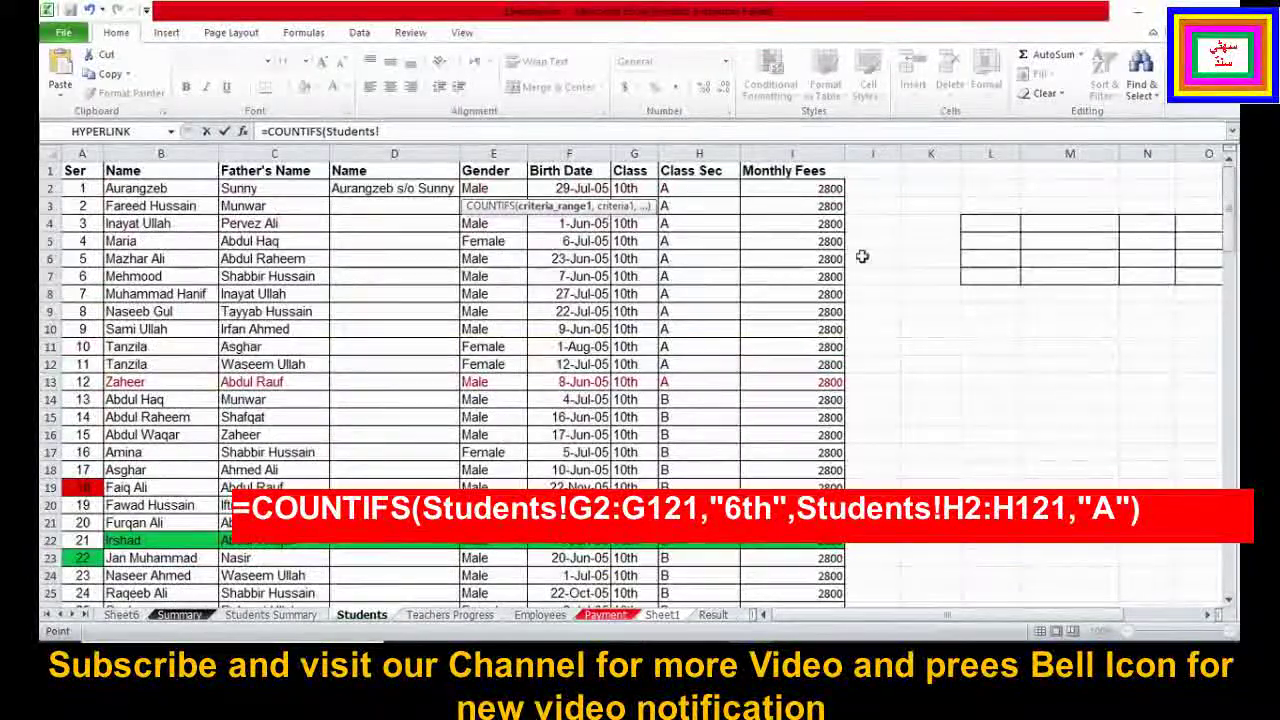
{"action": "left_click", "coordinate": [632, 188]}
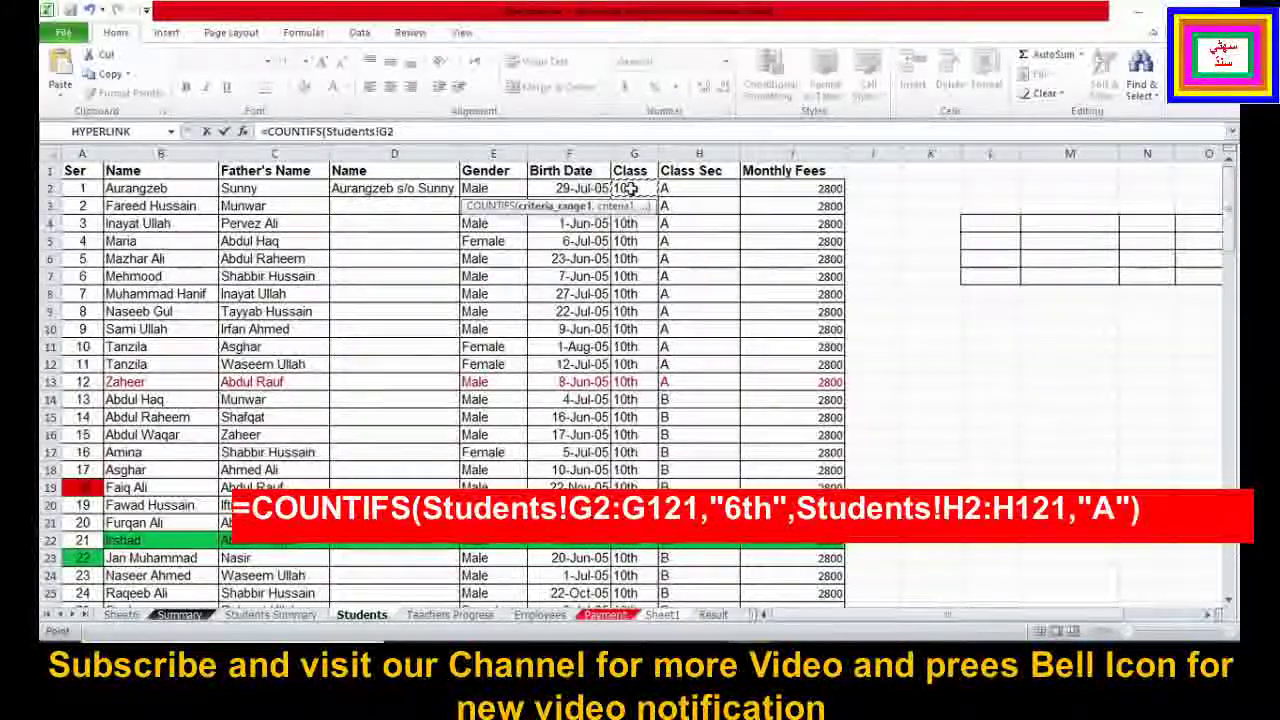
{"action": "key", "text": "ctrl+shift+Down"}
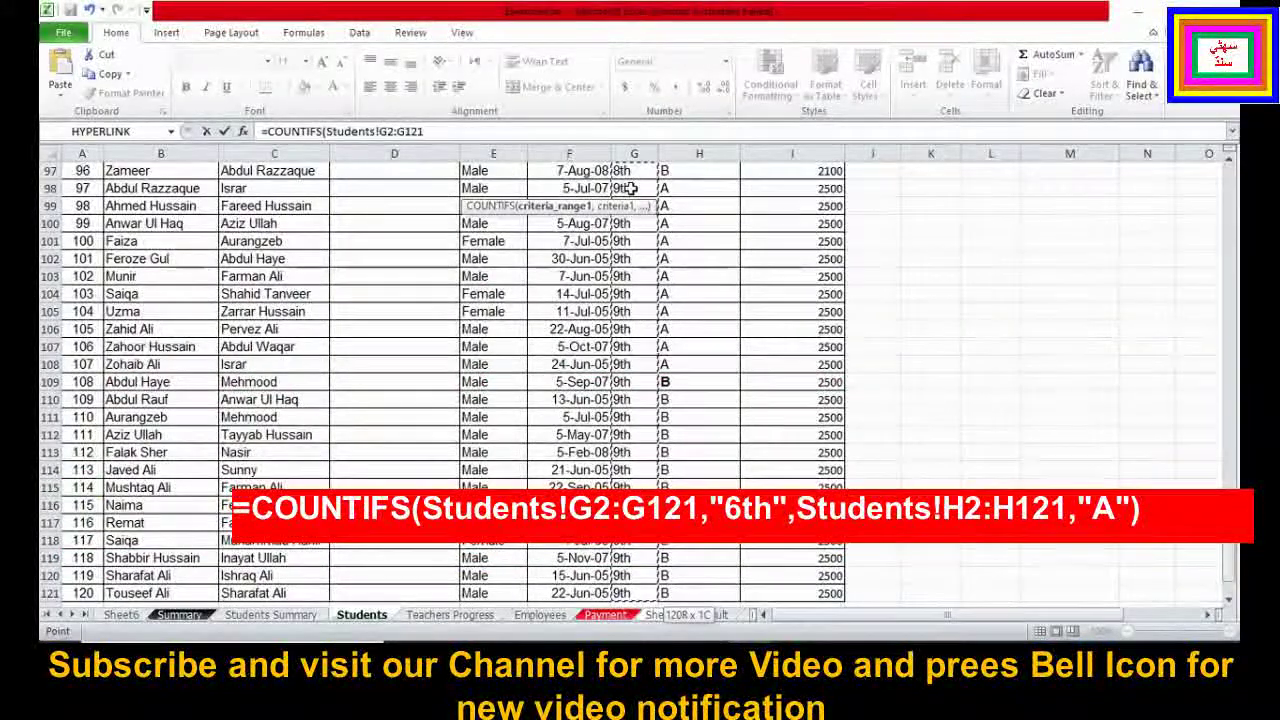
{"action": "type", "text": ","}
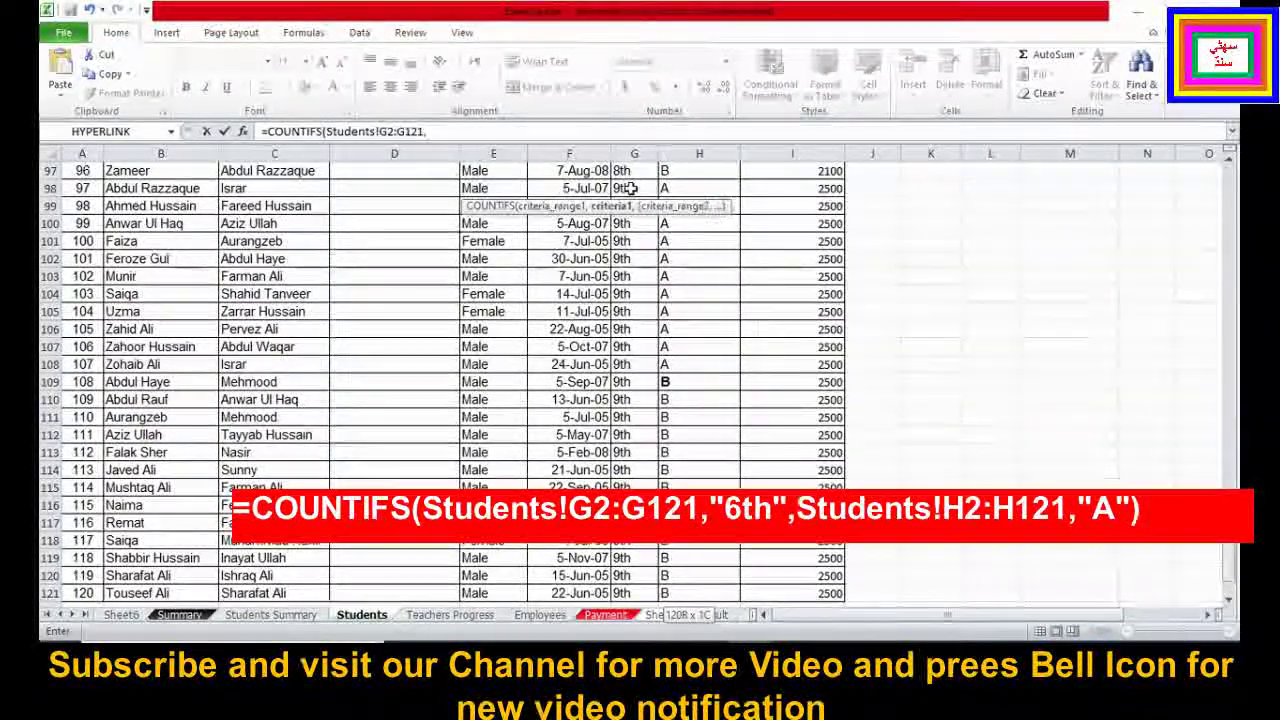
{"action": "type", "text": "\"6th"}
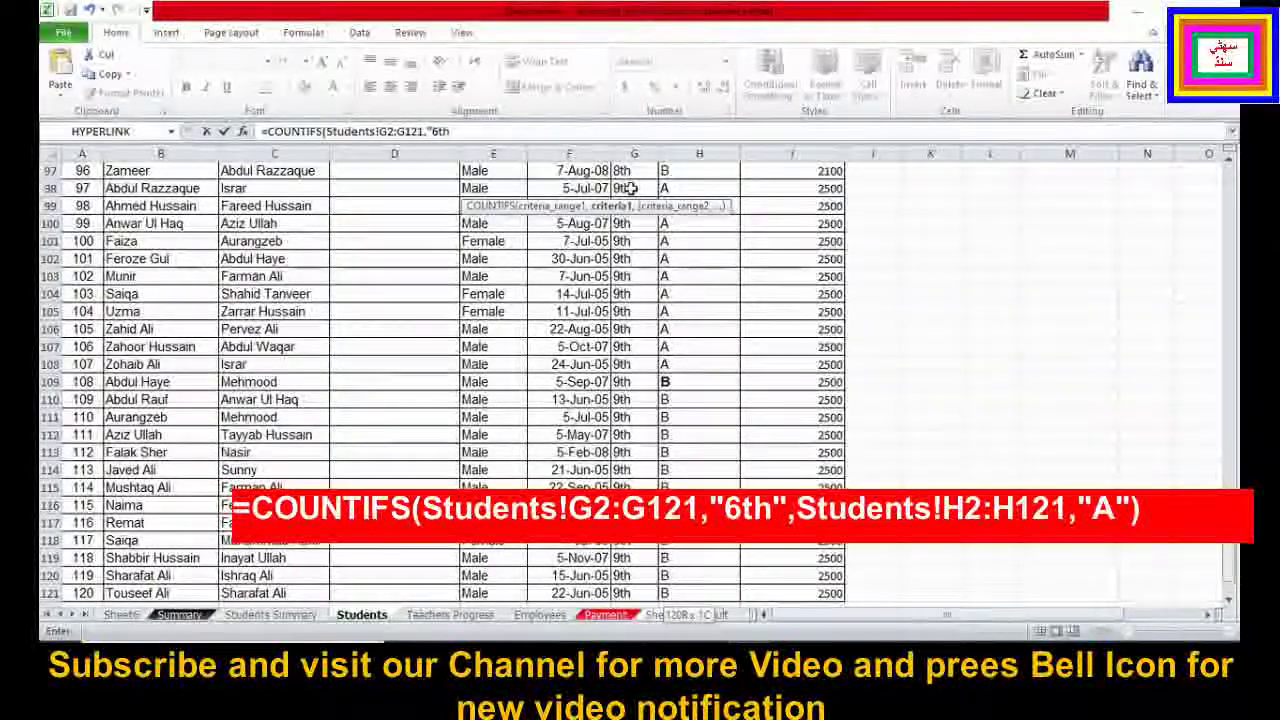
{"action": "type", "text": ","}
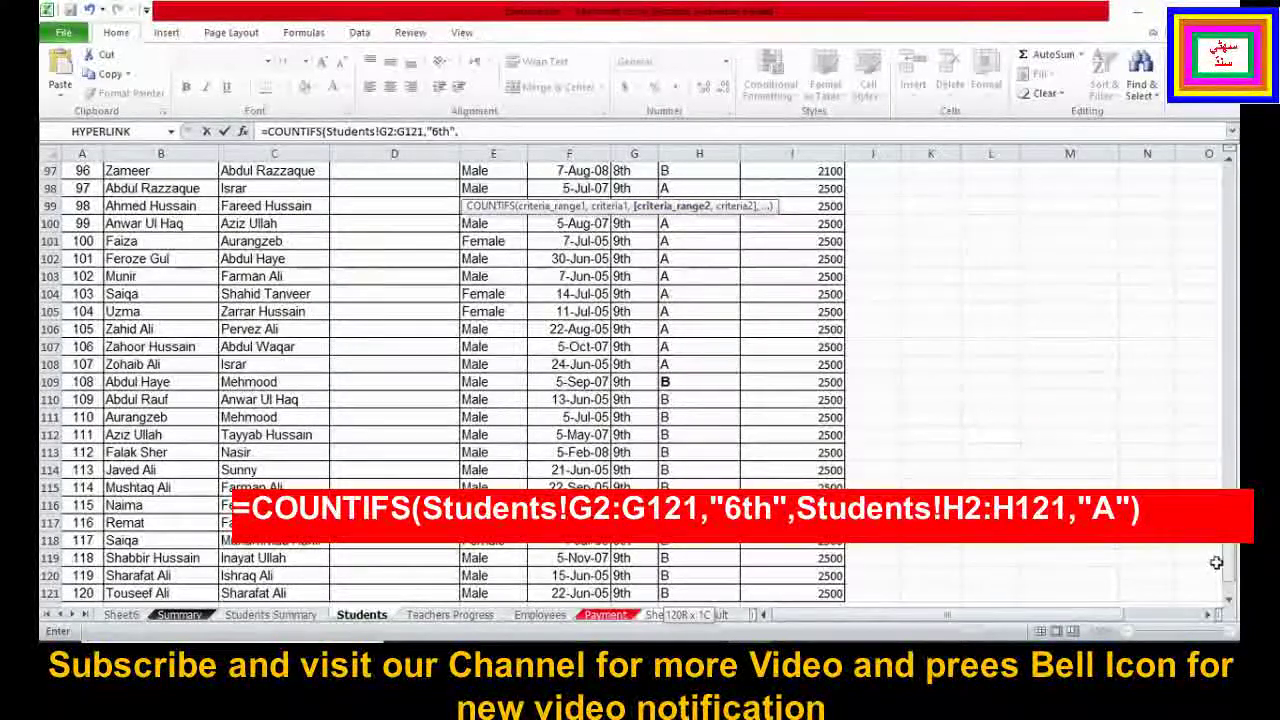
Add Students!H2:H121 with criterion "A" to complete the count, returning 10
{"action": "left_click_drag", "start_coordinate": [1231, 578], "coordinate": [1210, 207]}
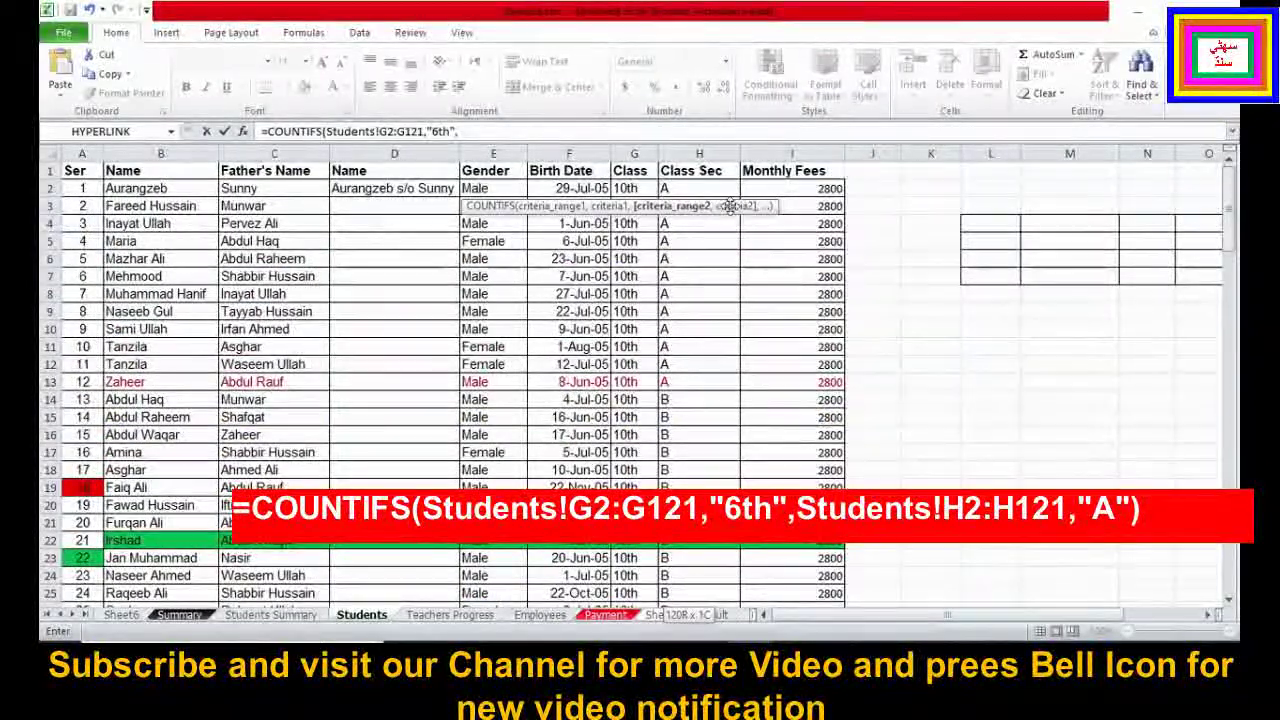
{"action": "left_click", "coordinate": [681, 189]}
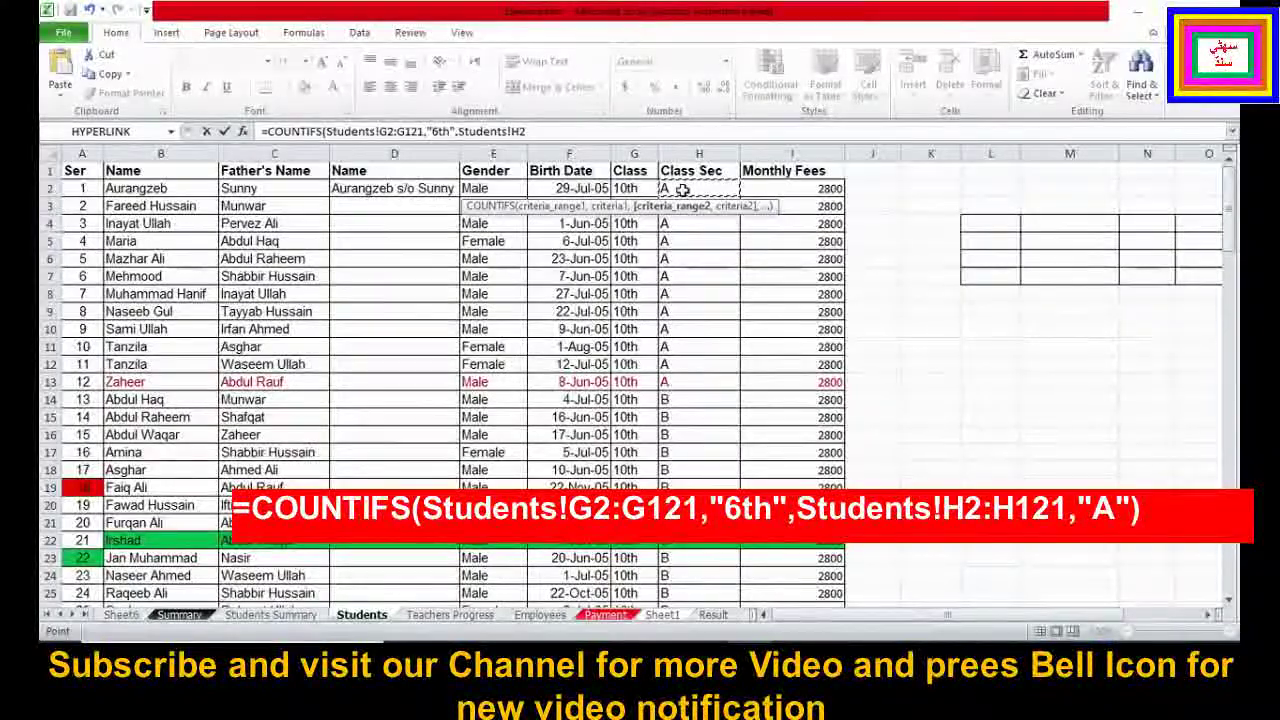
{"action": "key", "text": "ctrl+shift+Down"}
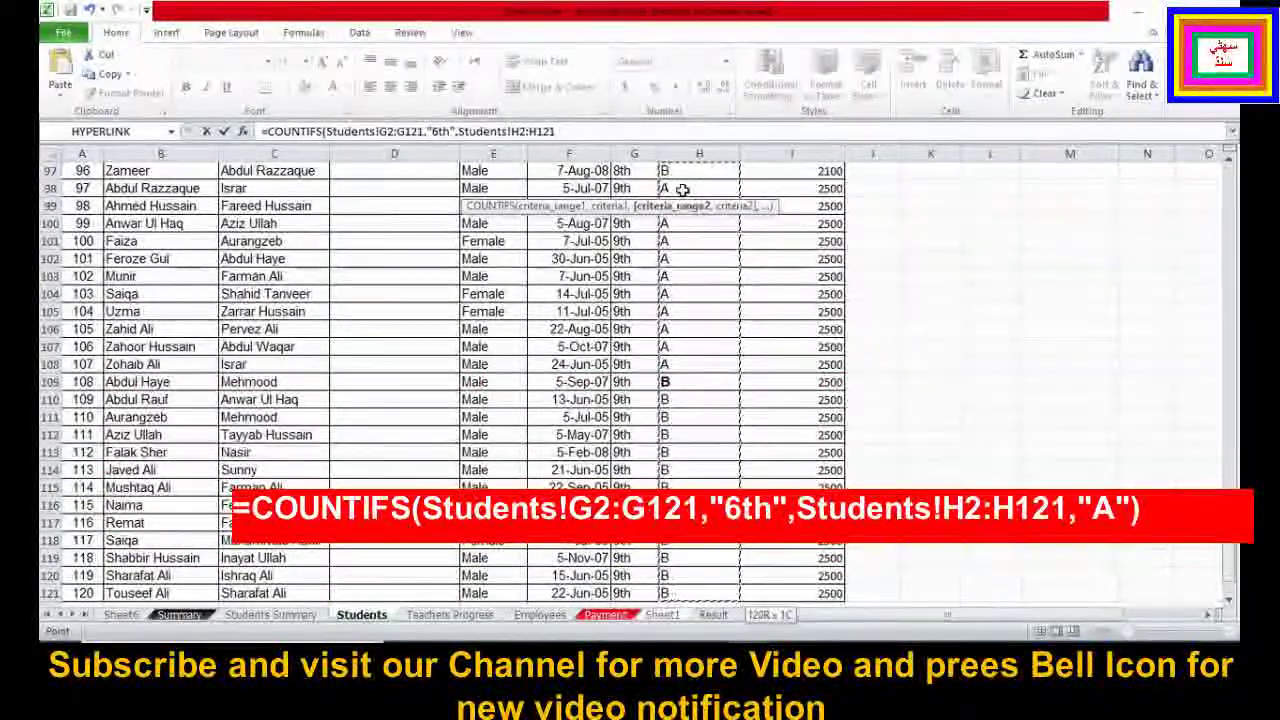
{"action": "type", "text": ",\""}
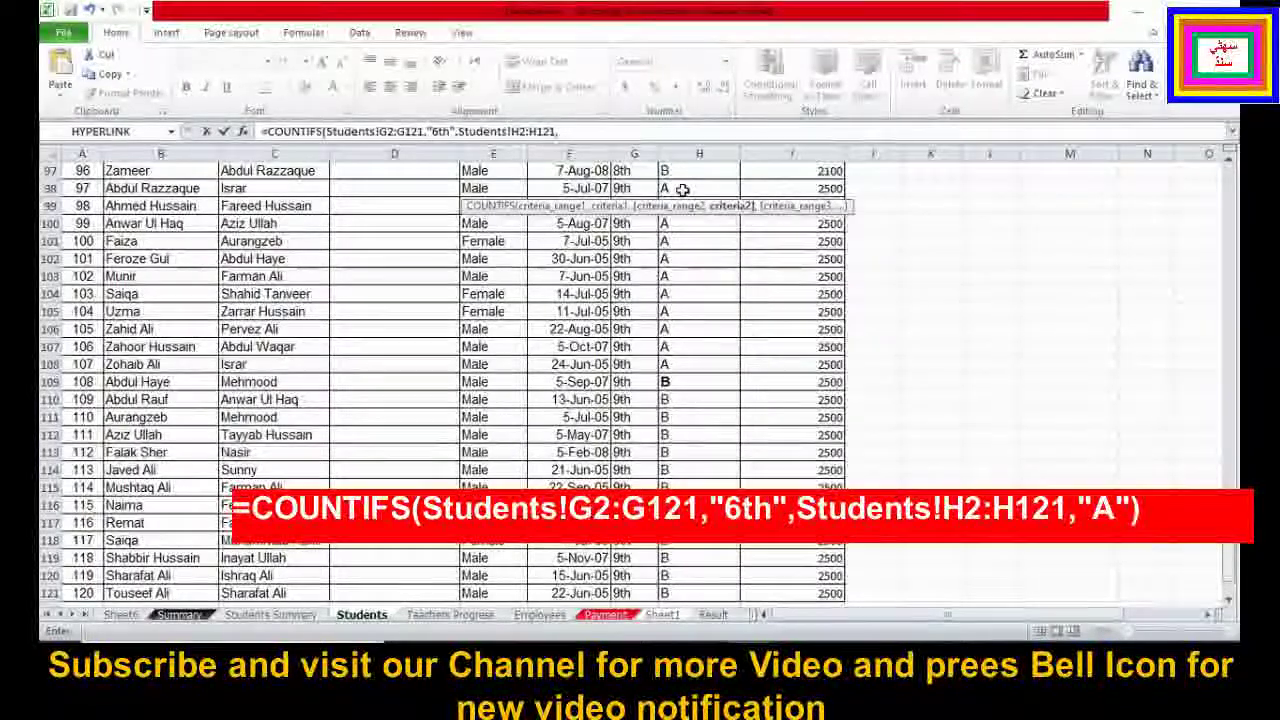
{"action": "type", "text": "A"}
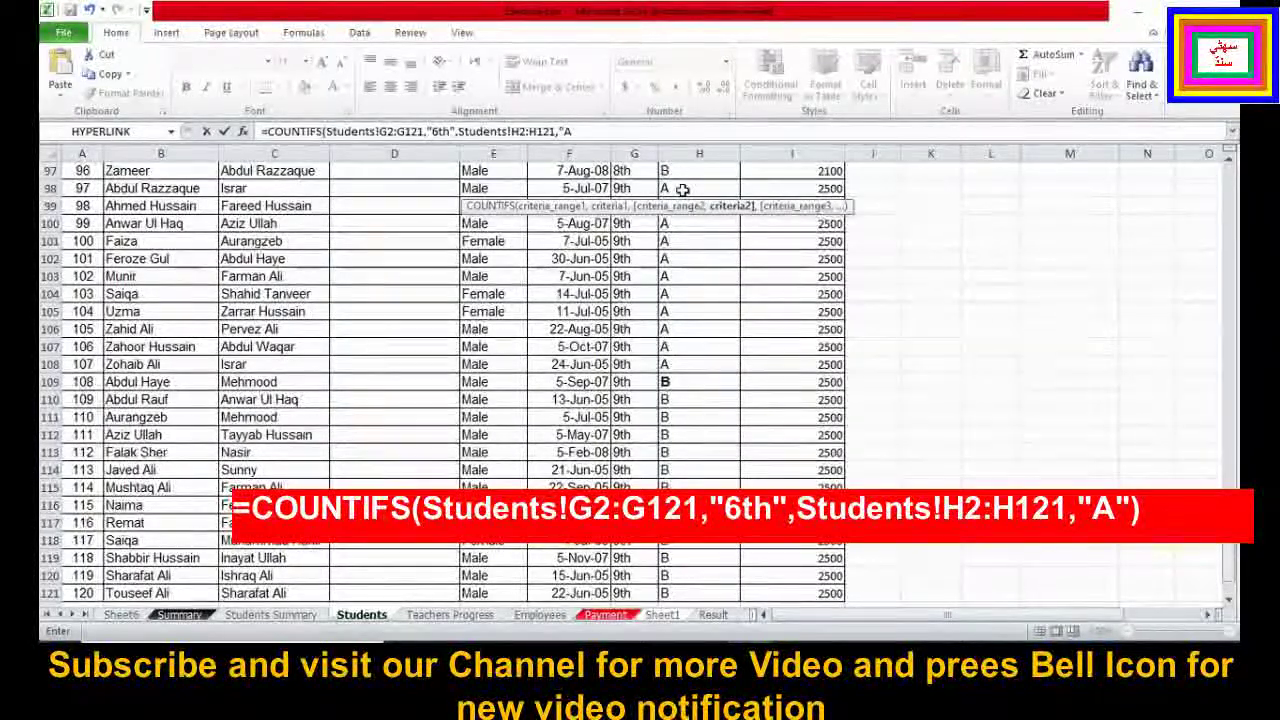
{"action": "type", "text": "\")"}
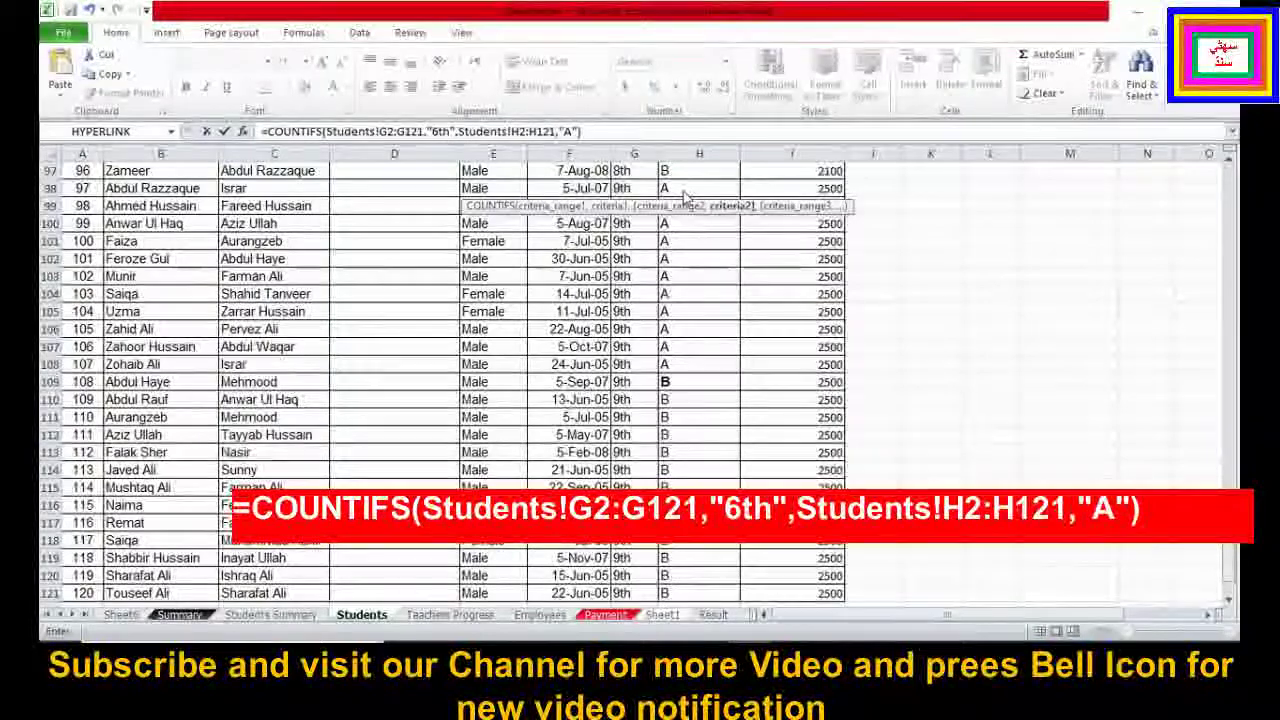
{"action": "key", "text": "Return"}
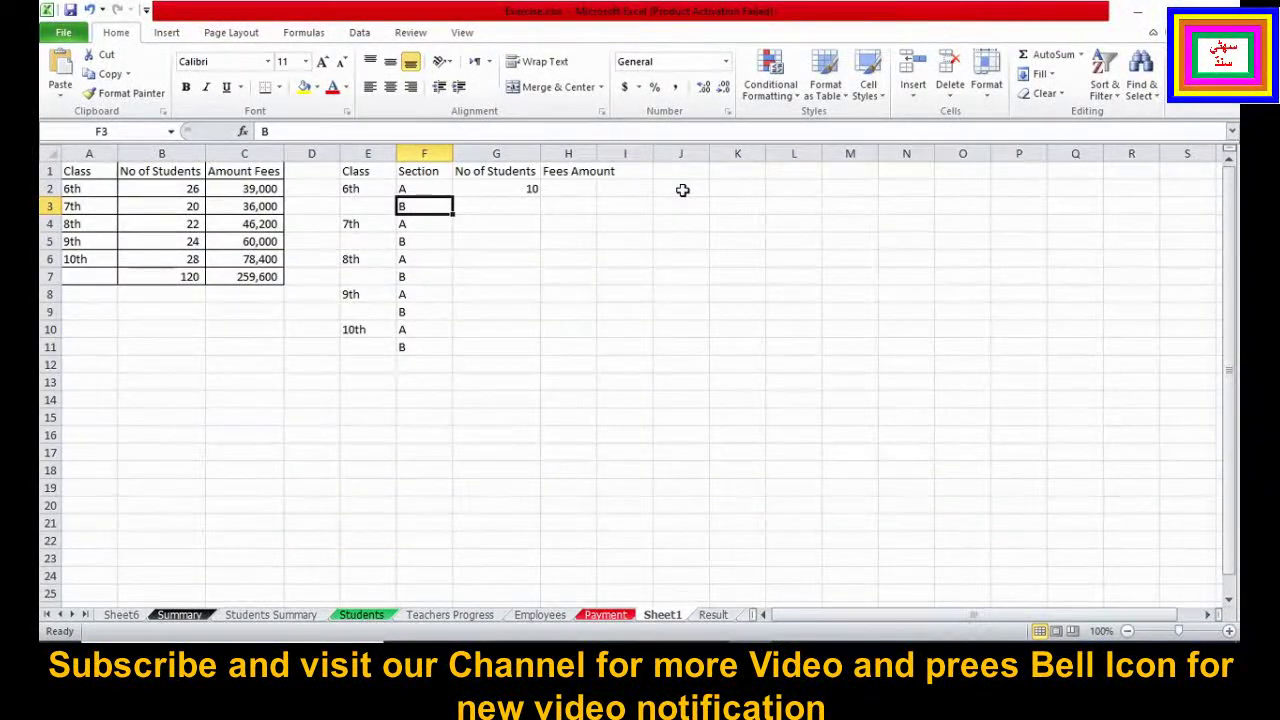
{"action": "key", "text": "Up"}
{"action": "key", "text": "Right"}
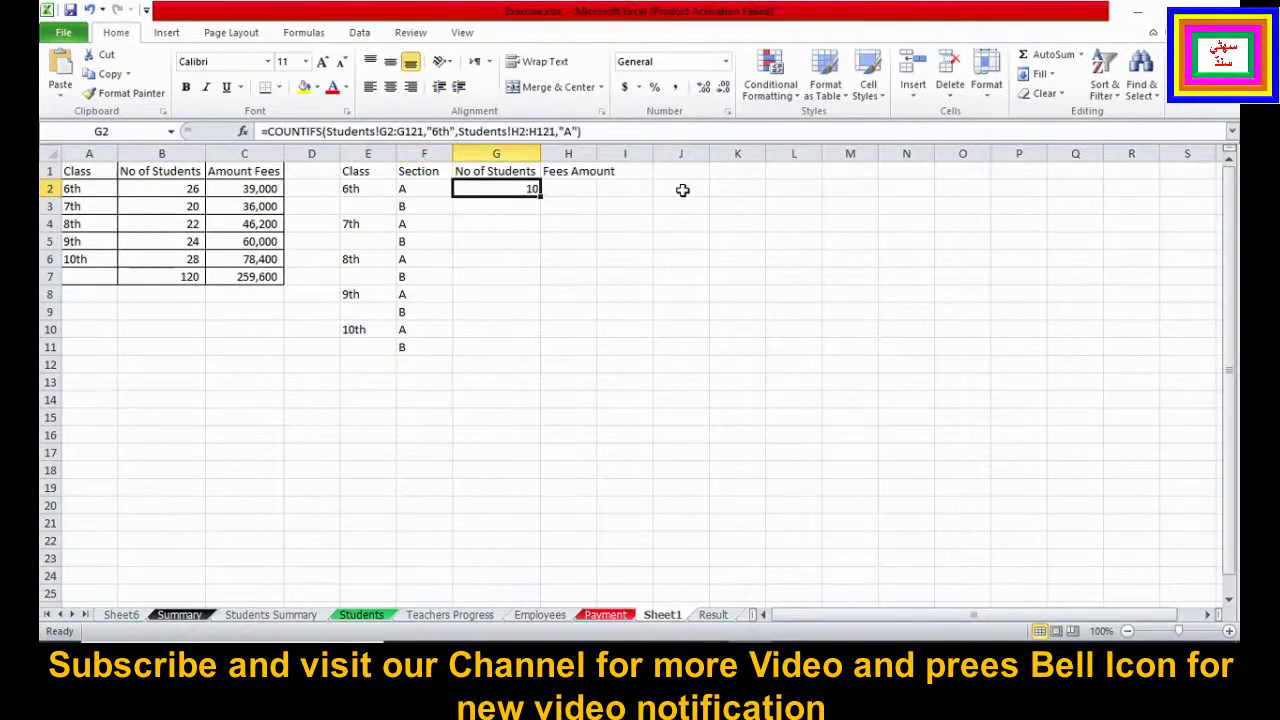
Copy G2's formula into G3 and change the section criterion to B, giving 16
{"action": "key", "text": "F2"}
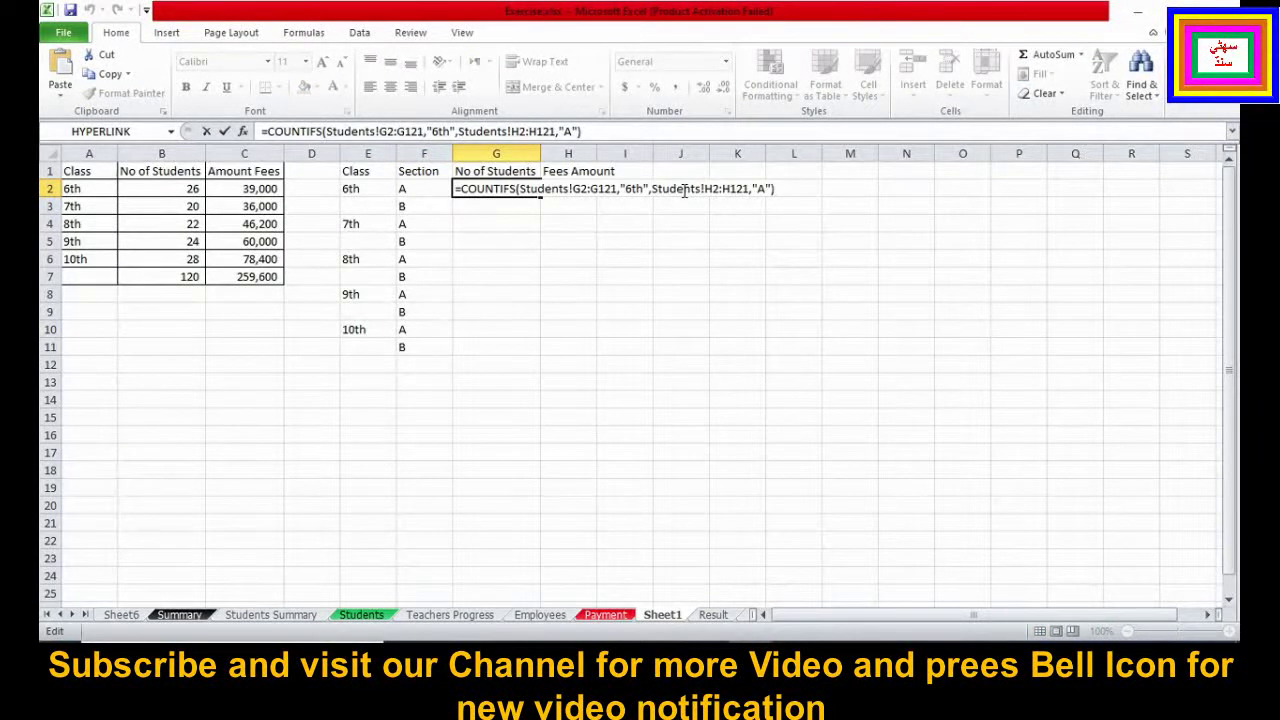
{"action": "key", "text": "shift+Home"}
{"action": "key", "text": "ctrl+c"}
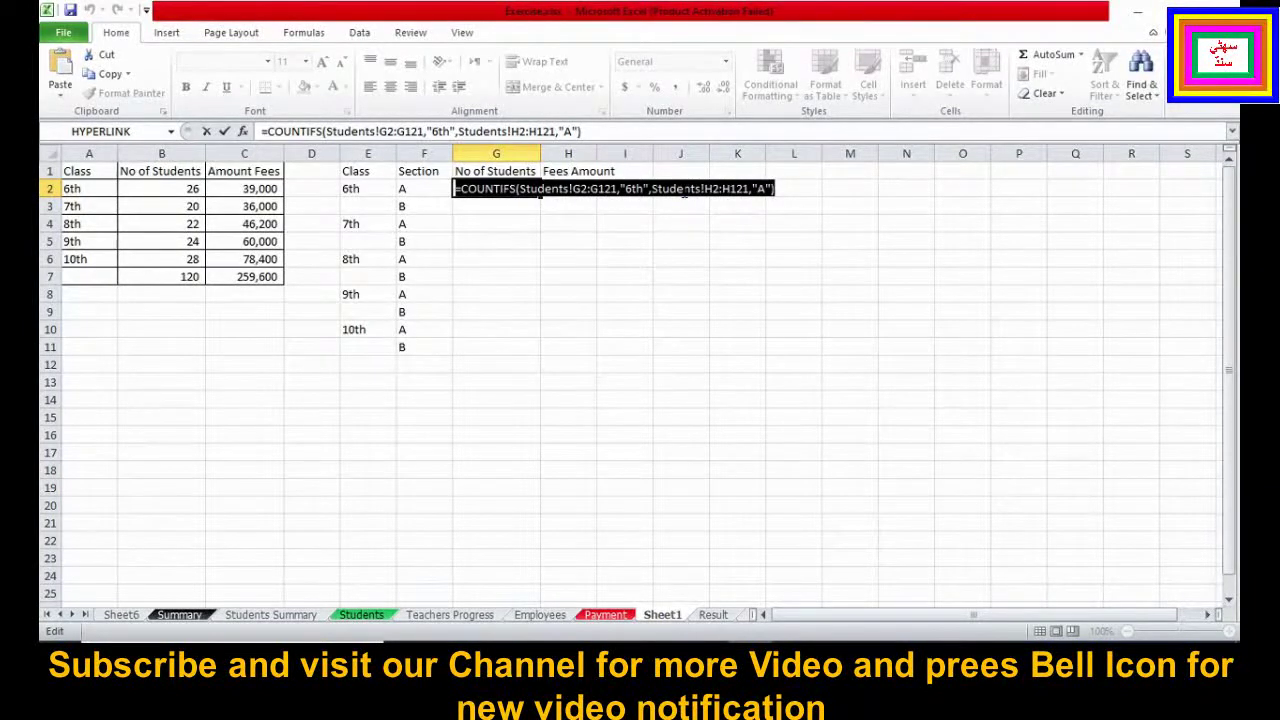
{"action": "key", "text": "Return"}
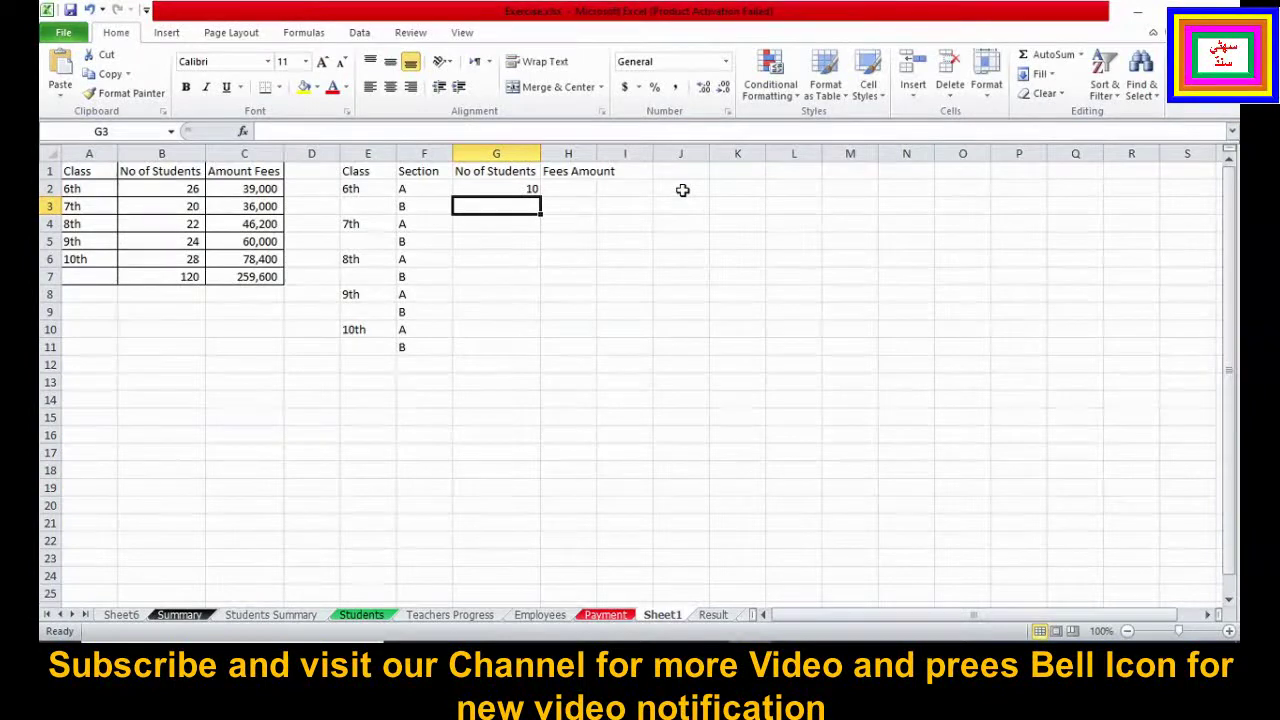
{"action": "key", "text": "ctrl+v"}
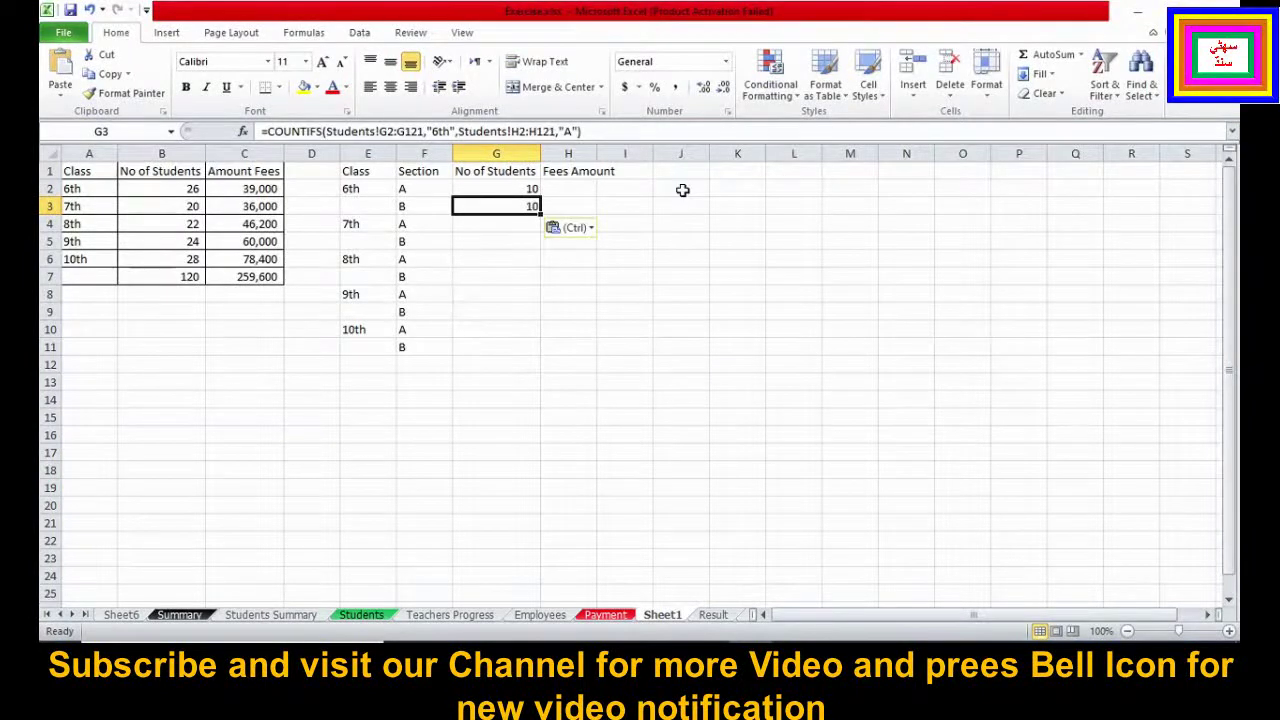
{"action": "key", "text": "F2"}
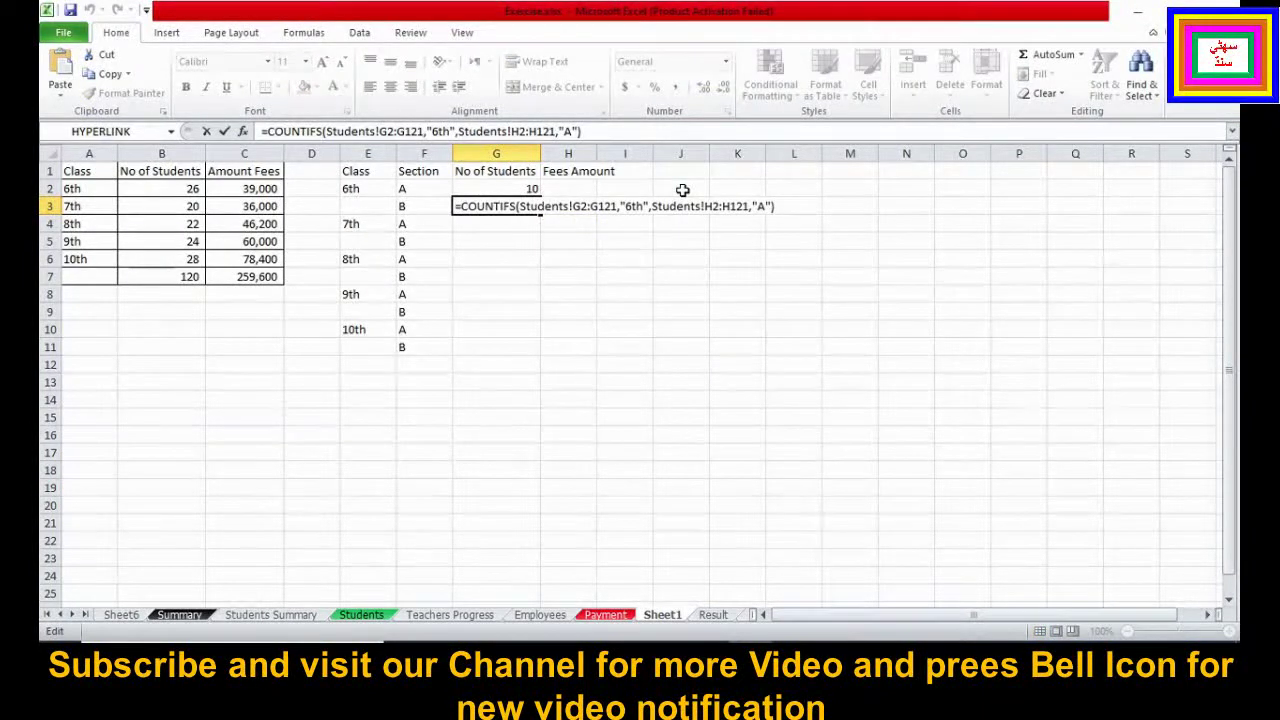
{"action": "key", "text": "Left"}
{"action": "key", "text": "Left"}
{"action": "key", "text": "Left"}
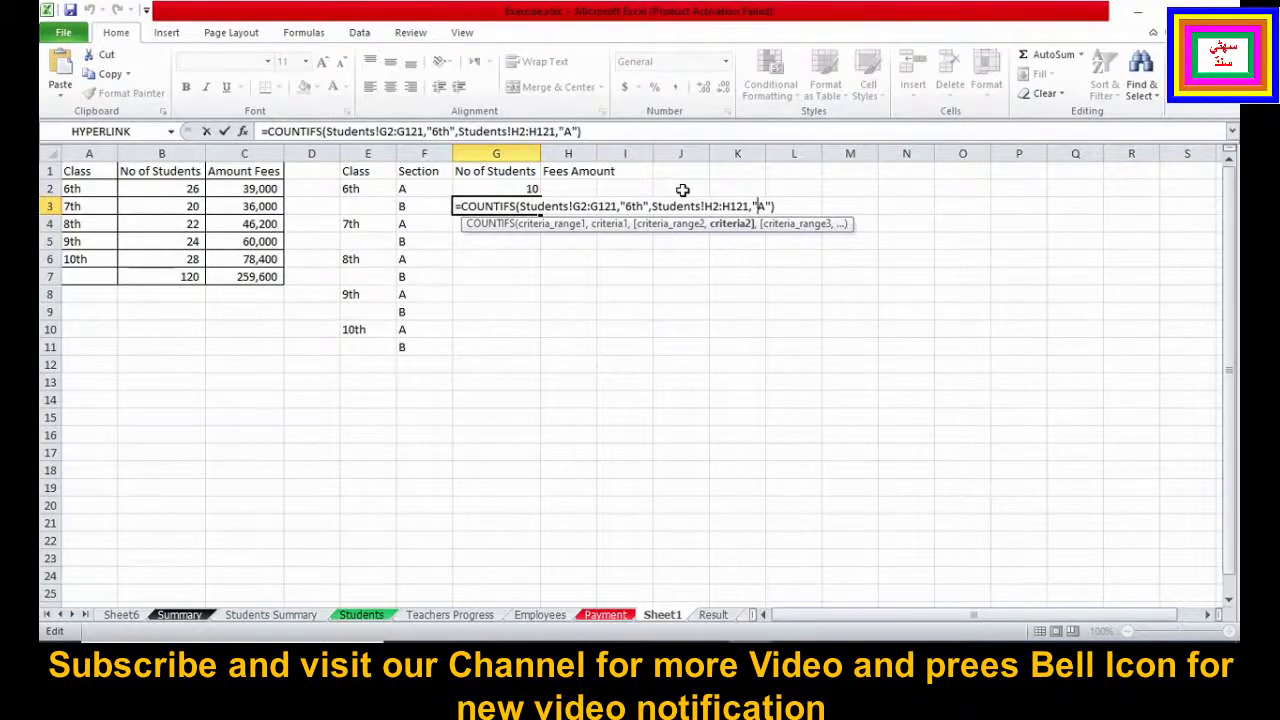
{"action": "type", "text": "B"}
{"action": "key", "text": "Return"}
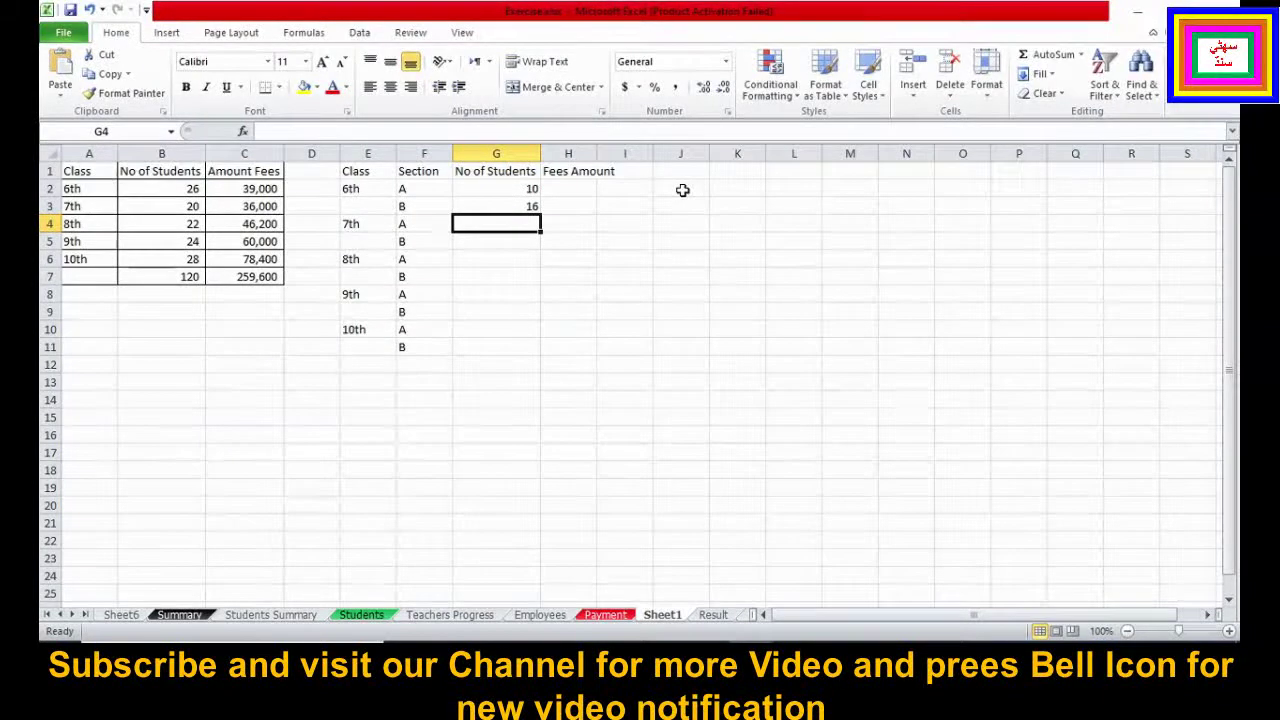
Paste the formula into G4 and change the class criterion to 7th, giving 13
{"action": "key", "text": "ctrl+v"}
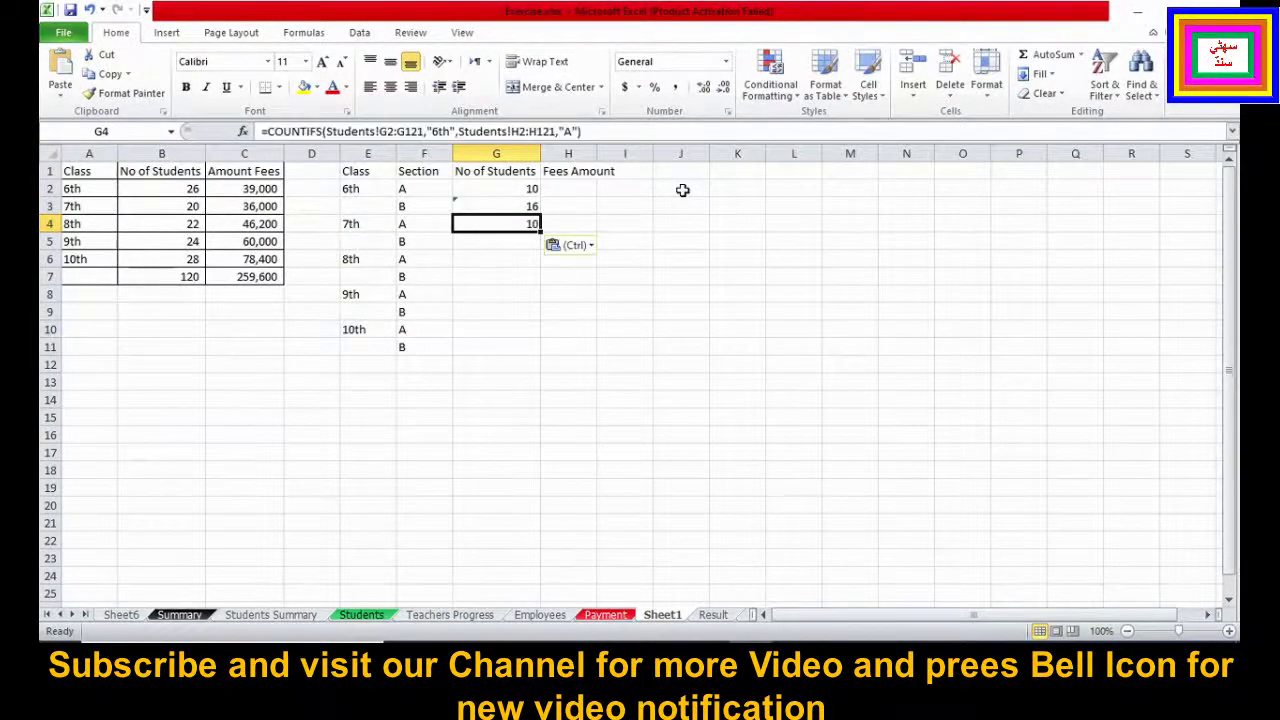
{"action": "left_click", "coordinate": [437, 131]}
{"action": "left_click", "coordinate": [440, 131]}
{"action": "key", "text": "BackSpace"}
{"action": "type", "text": "7"}
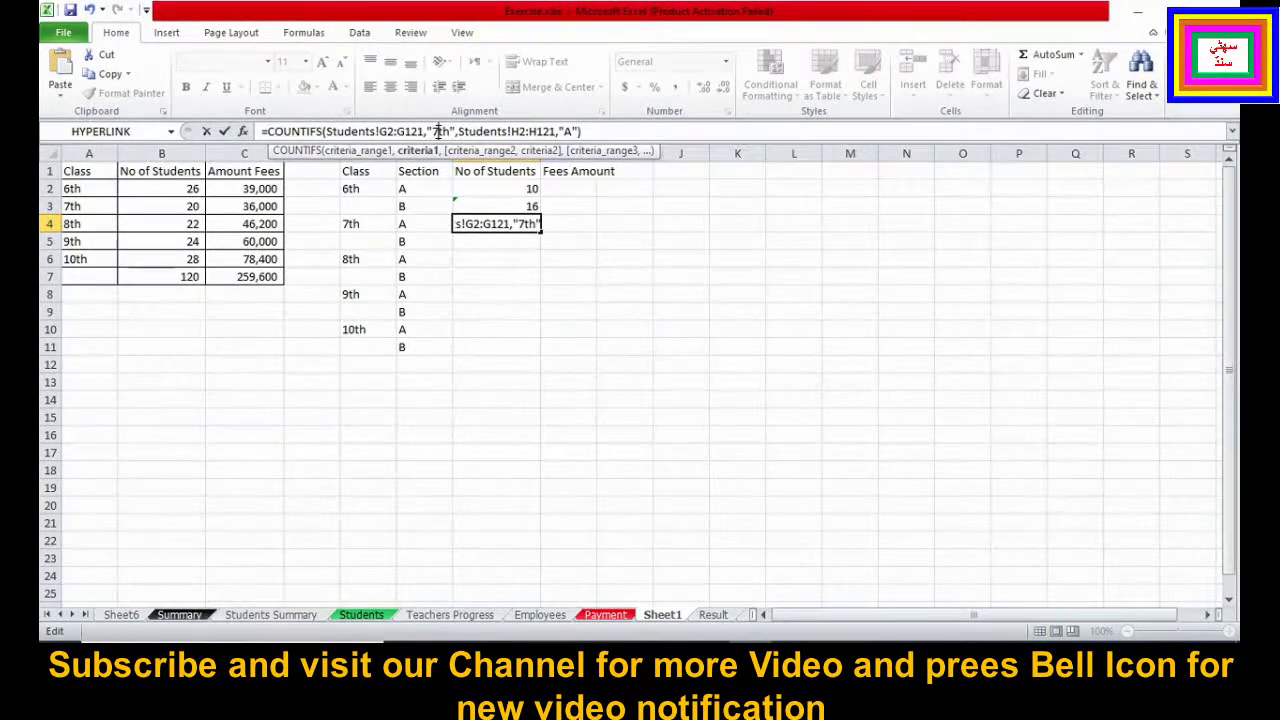
{"action": "key", "text": "Return"}
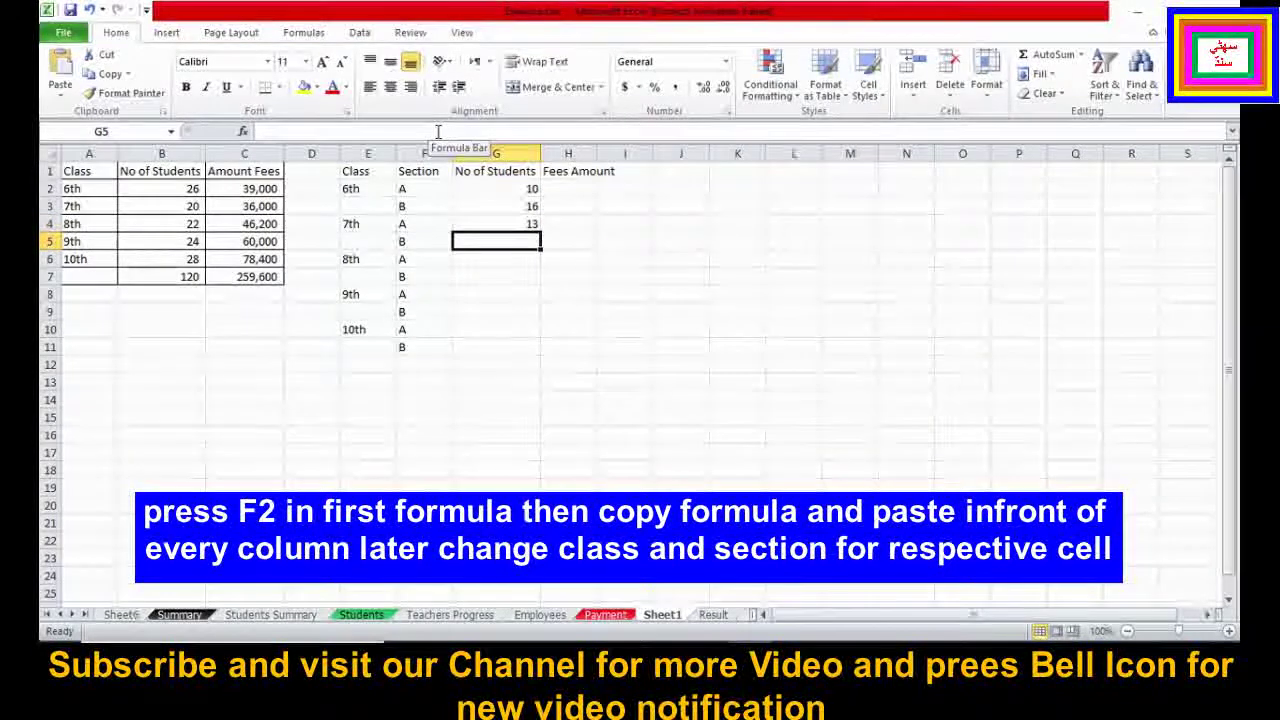
Make G5 count 7th section B students, giving 7
{"action": "key", "text": "ctrl+v"}
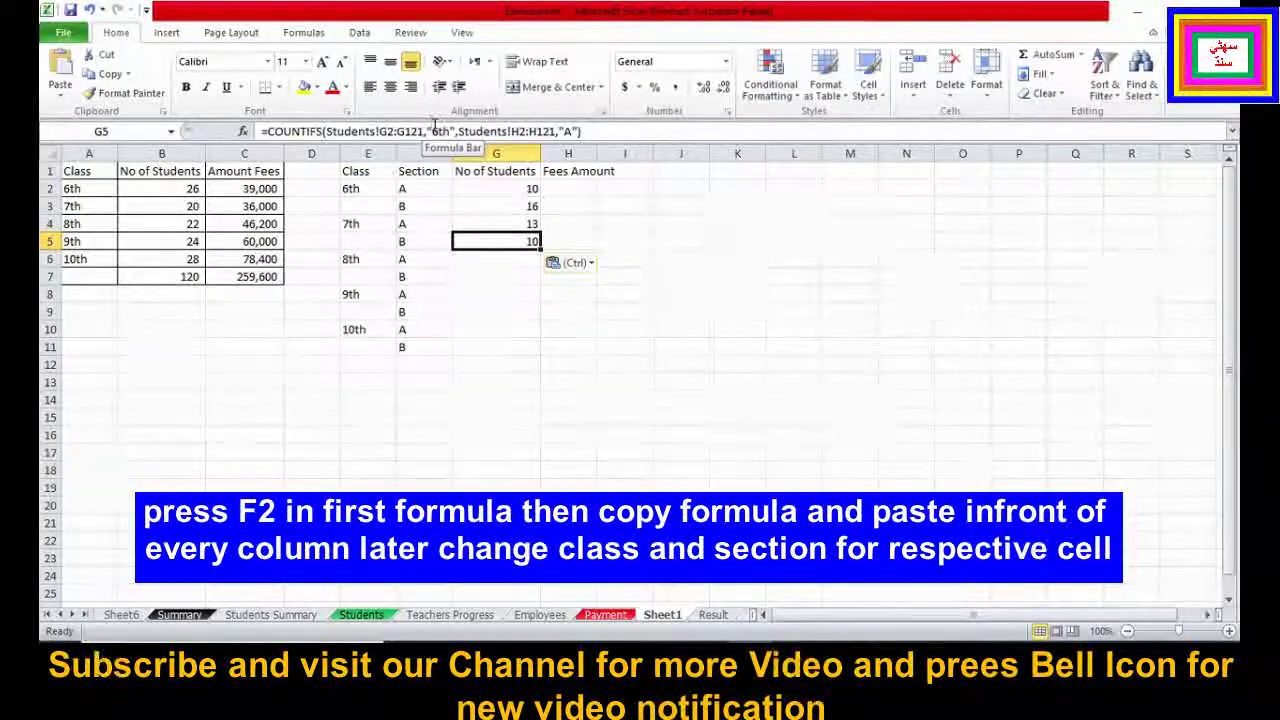
{"action": "left_click", "coordinate": [438, 131]}
{"action": "key", "text": "BackSpace"}
{"action": "type", "text": "7"}
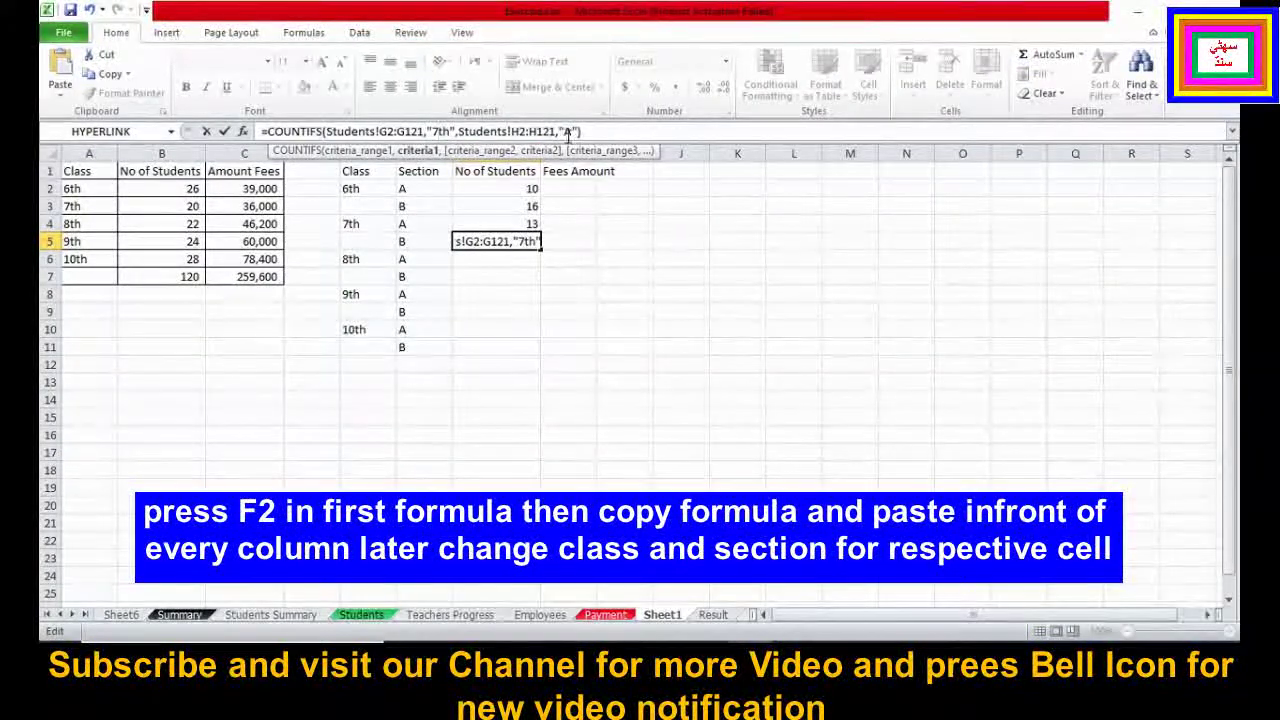
{"action": "left_click", "coordinate": [565, 131]}
{"action": "key", "text": "BackSpace"}
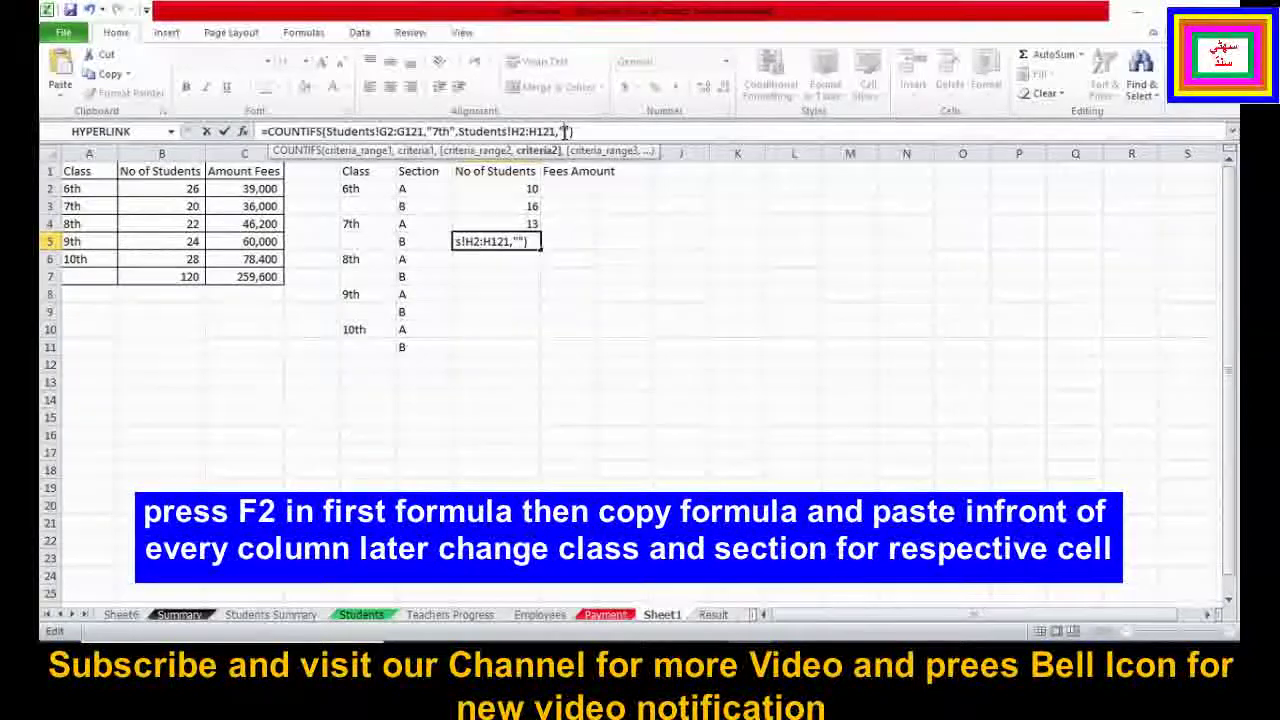
{"action": "type", "text": "B"}
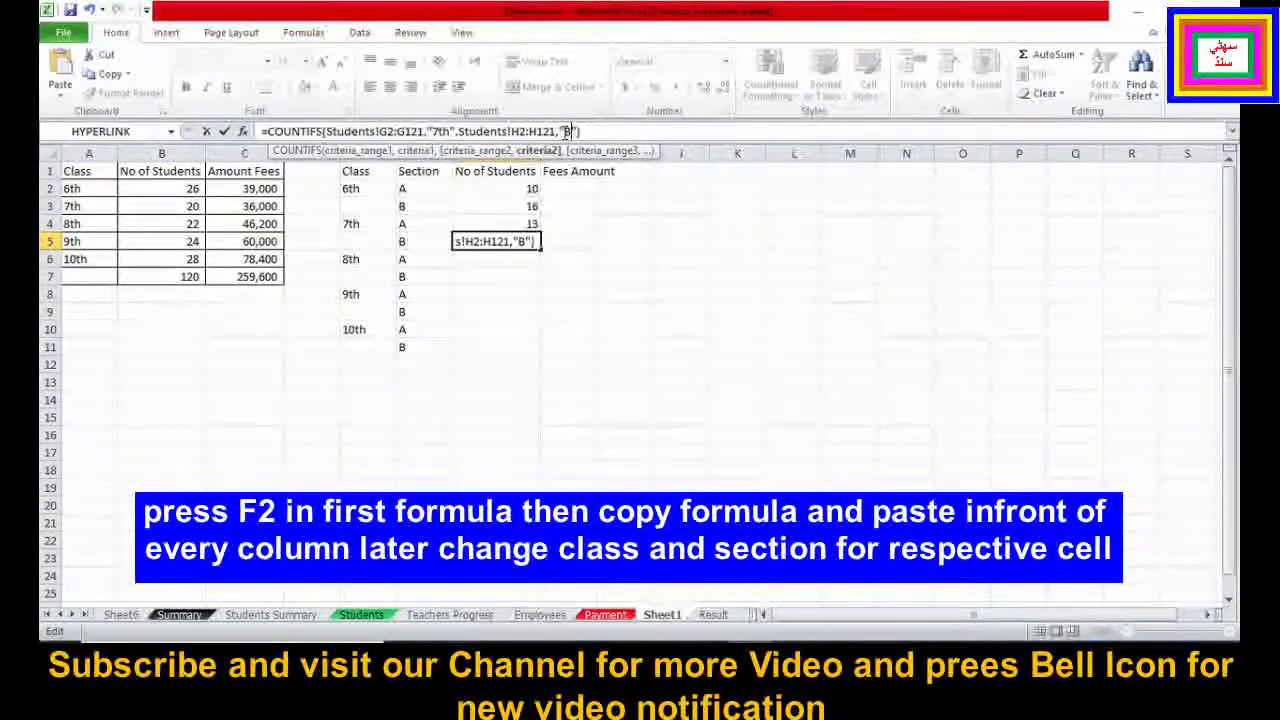
{"action": "key", "text": "Return"}
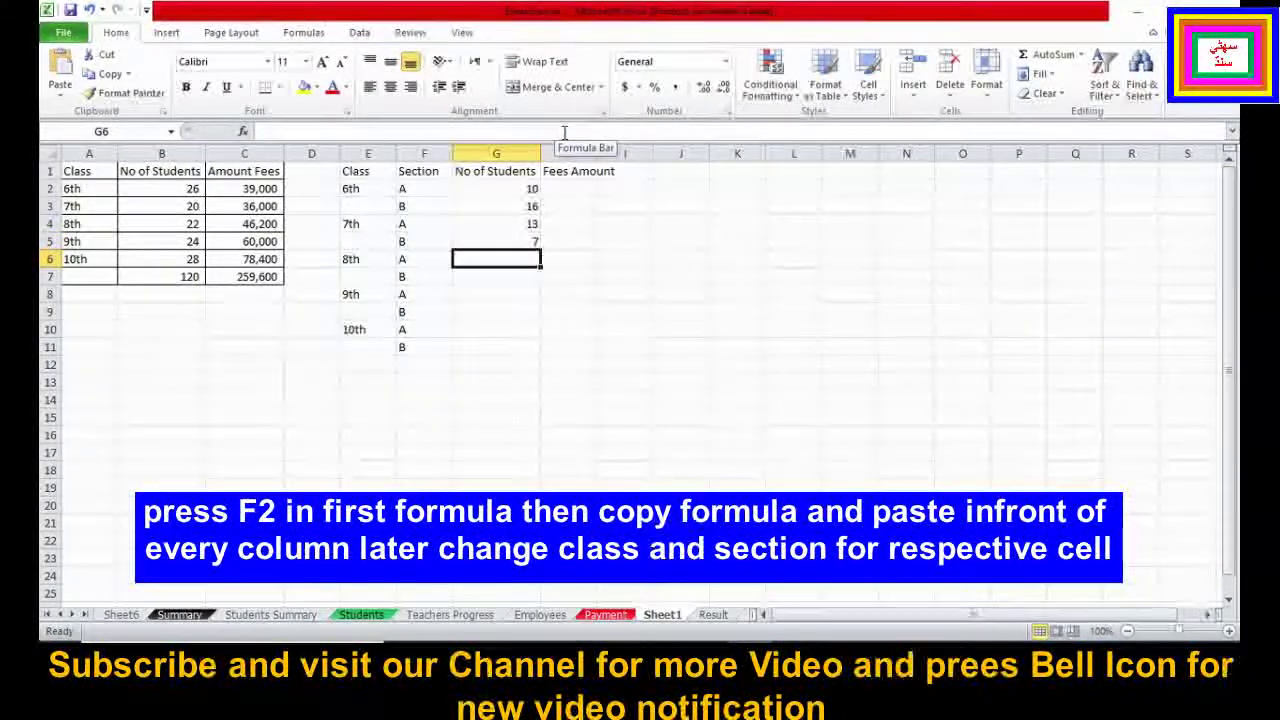
Make G6 count 8th section A students, giving 4
{"action": "type", "text": "=COUNTIFS(Students!G2:G121,\"6th\",Students!H2:H121,\"A\")"}
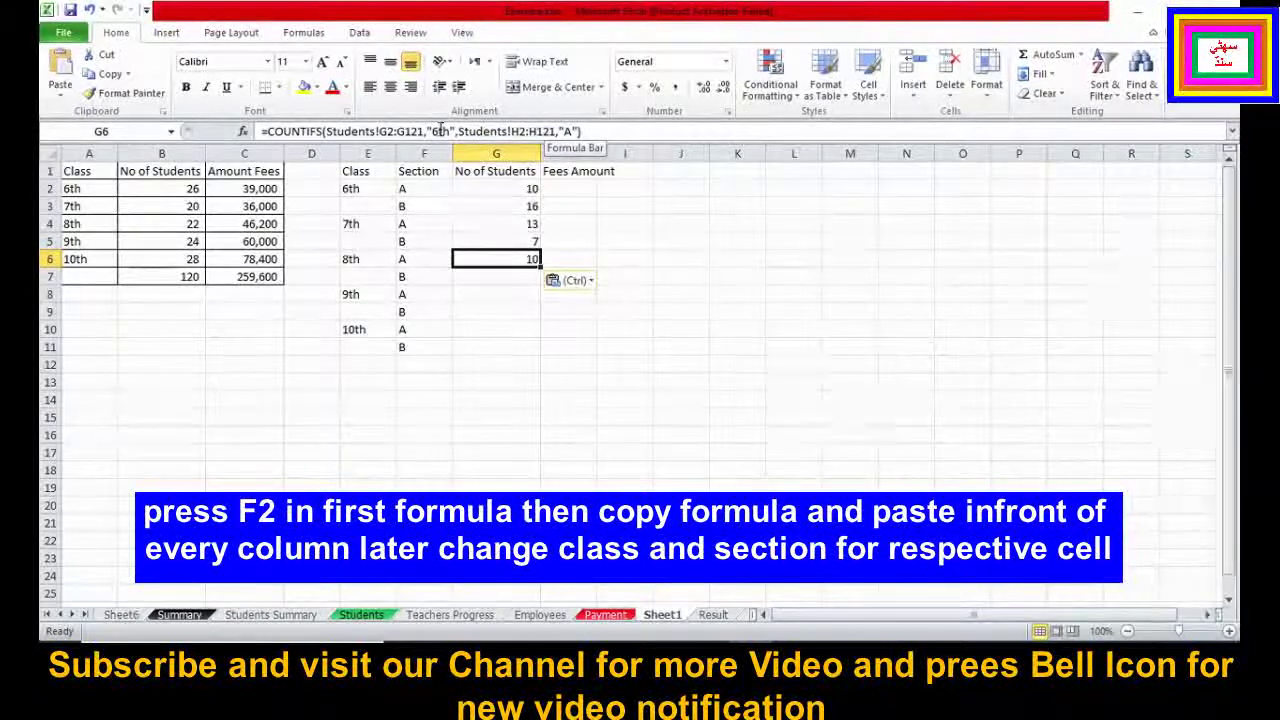
{"action": "left_click", "coordinate": [438, 131]}
{"action": "key", "text": "BackSpace"}
{"action": "type", "text": "8"}
{"action": "key", "text": "Return"}
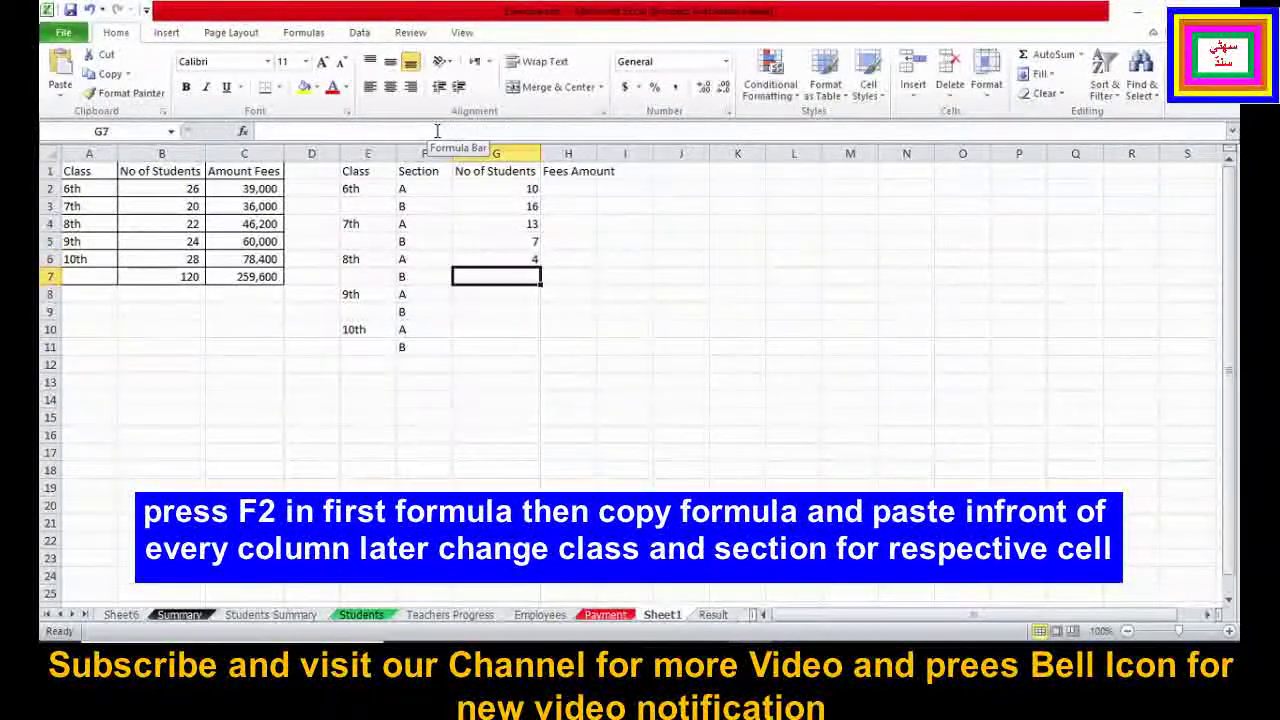
Make G7 count 8th section B students, giving 18, and paste the formula into G8
{"action": "type", "text": "=COUNTIFS(Students!G2:G121,\"6th\",Students!H2:H121,\"A\")"}
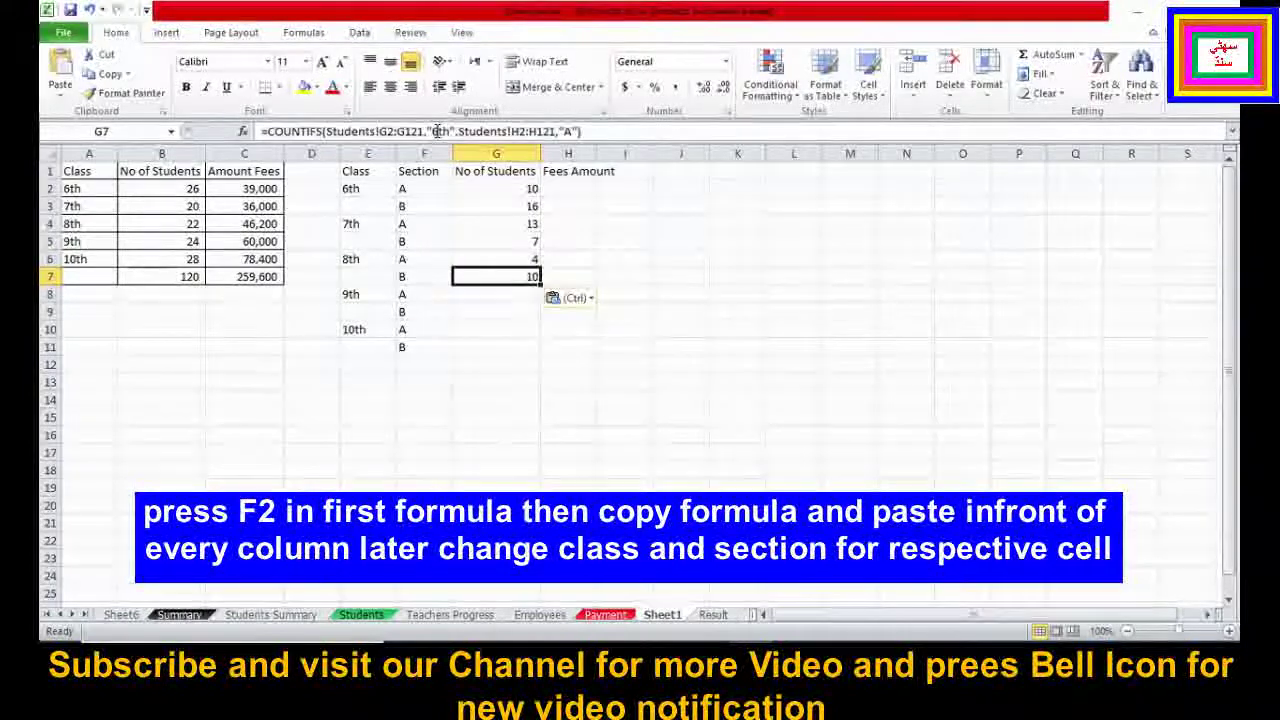
{"action": "left_click", "coordinate": [566, 131]}
{"action": "key", "text": "BackSpace"}
{"action": "type", "text": "B"}
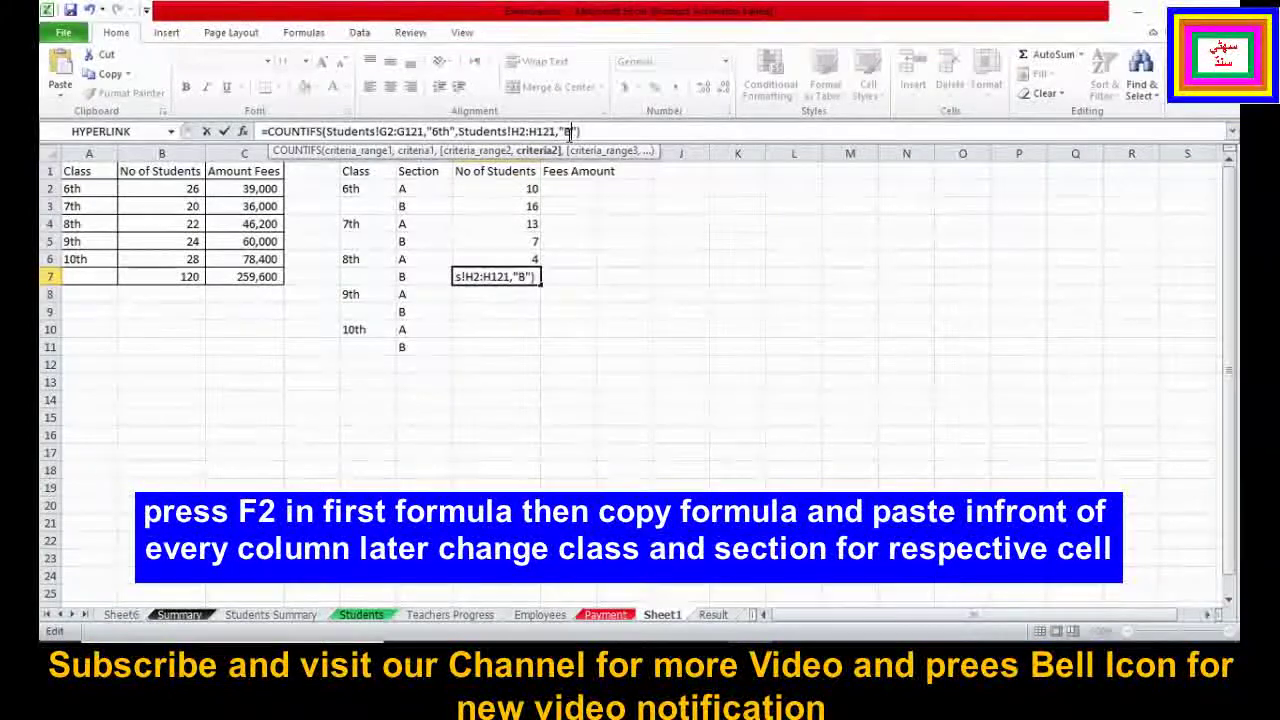
{"action": "left_click", "coordinate": [436, 131]}
{"action": "key", "text": "BackSpace"}
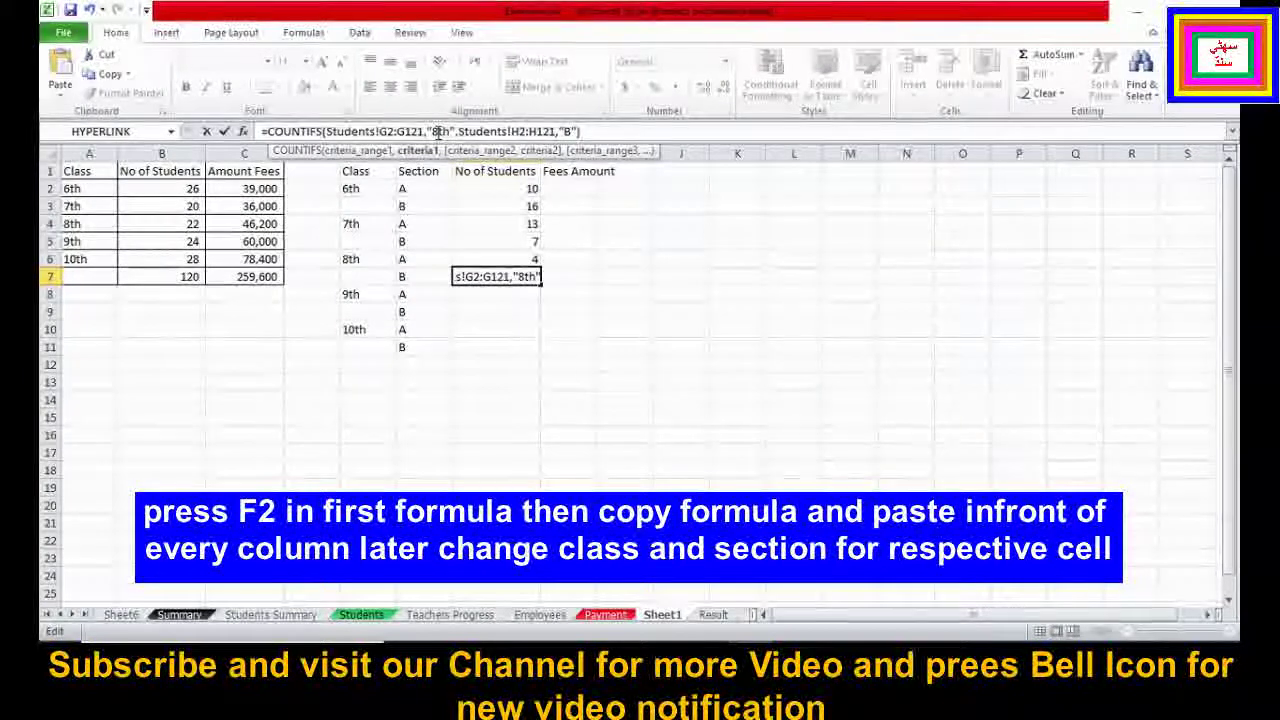
{"action": "key", "text": "Return"}
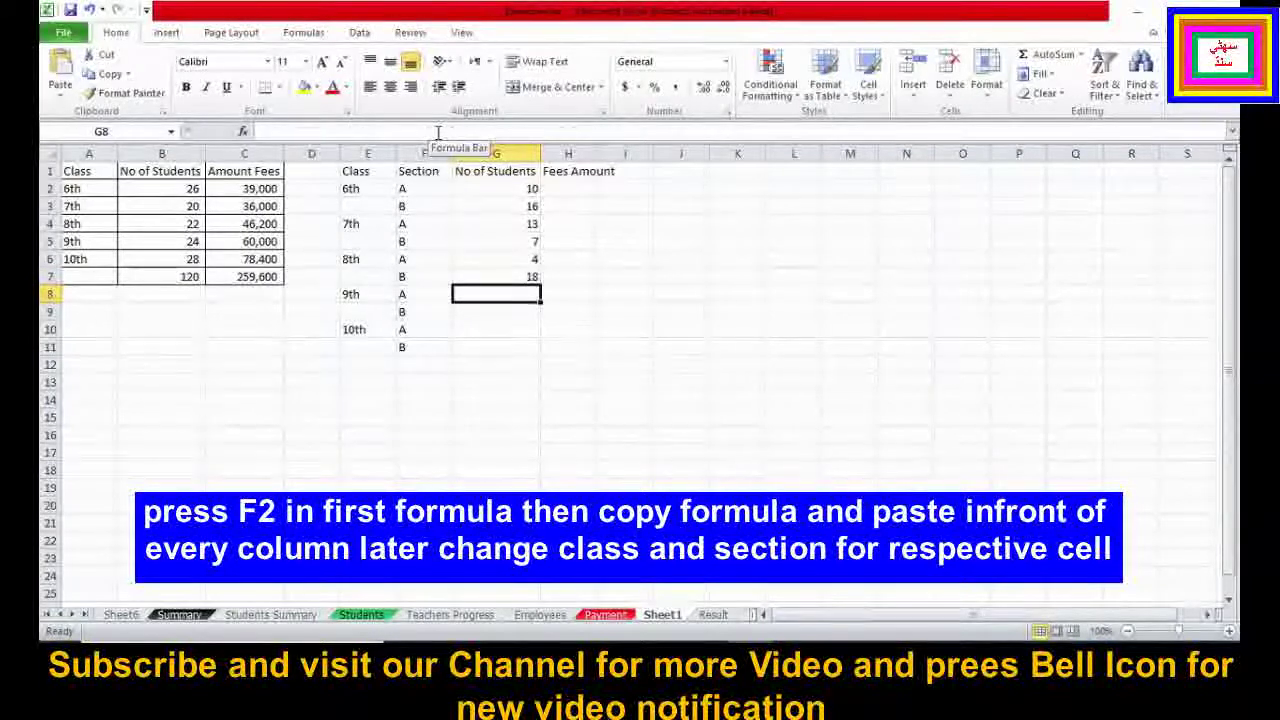
{"action": "type", "text": "=COUNTIFS(Students!G2:G121,\"6th\",Students!H2:H121,\"A\")"}
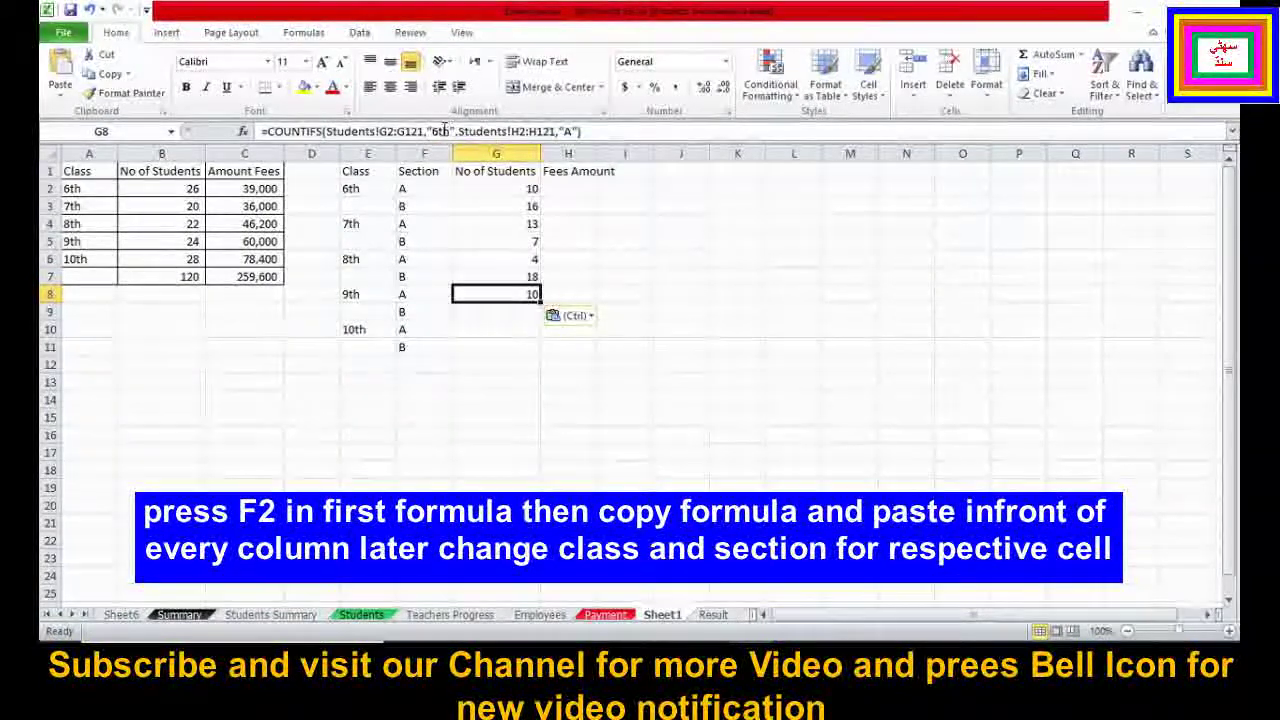
{"action": "left_click", "coordinate": [451, 131]}
Set G8 to count 9th section A (11) and G9 to 9th section B (13)
{"action": "key", "text": "BackSpace"}
{"action": "type", "text": "9"}
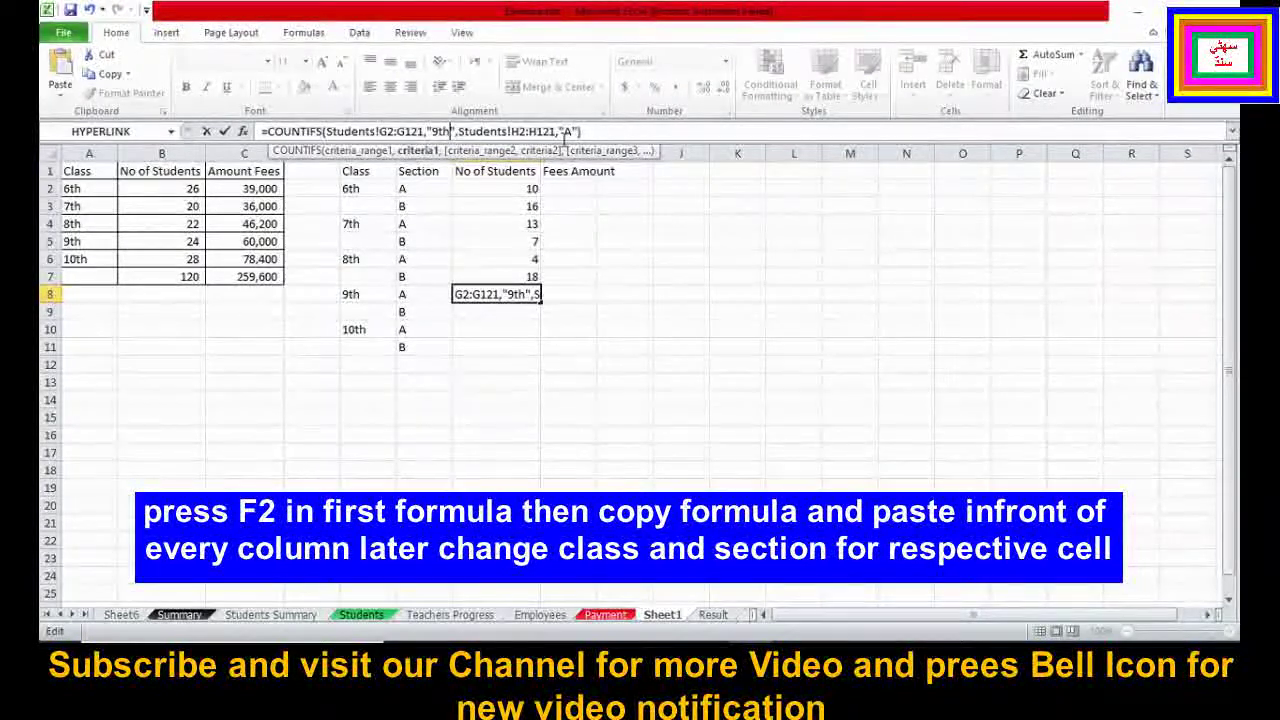
{"action": "key", "text": "Return"}
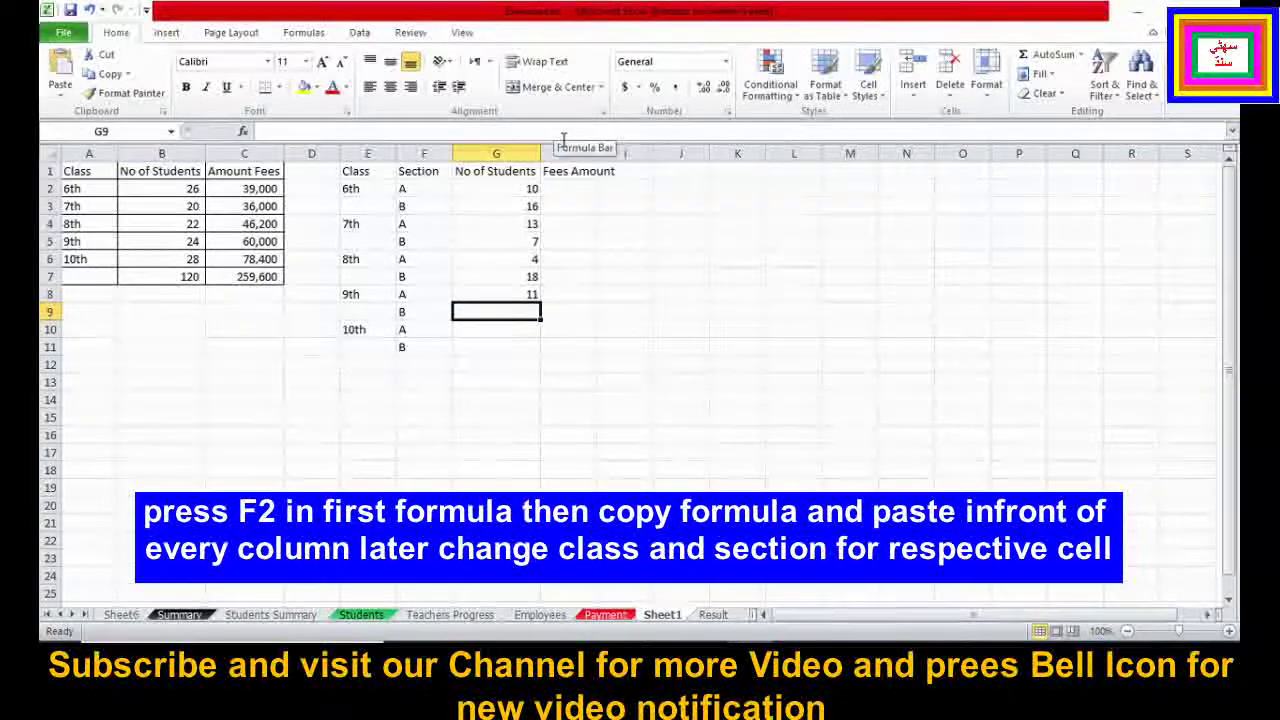
{"action": "type", "text": "=COUNTIFS(Students!G2:G121,\"6th\",Students!H2:H121,\"A\")"}
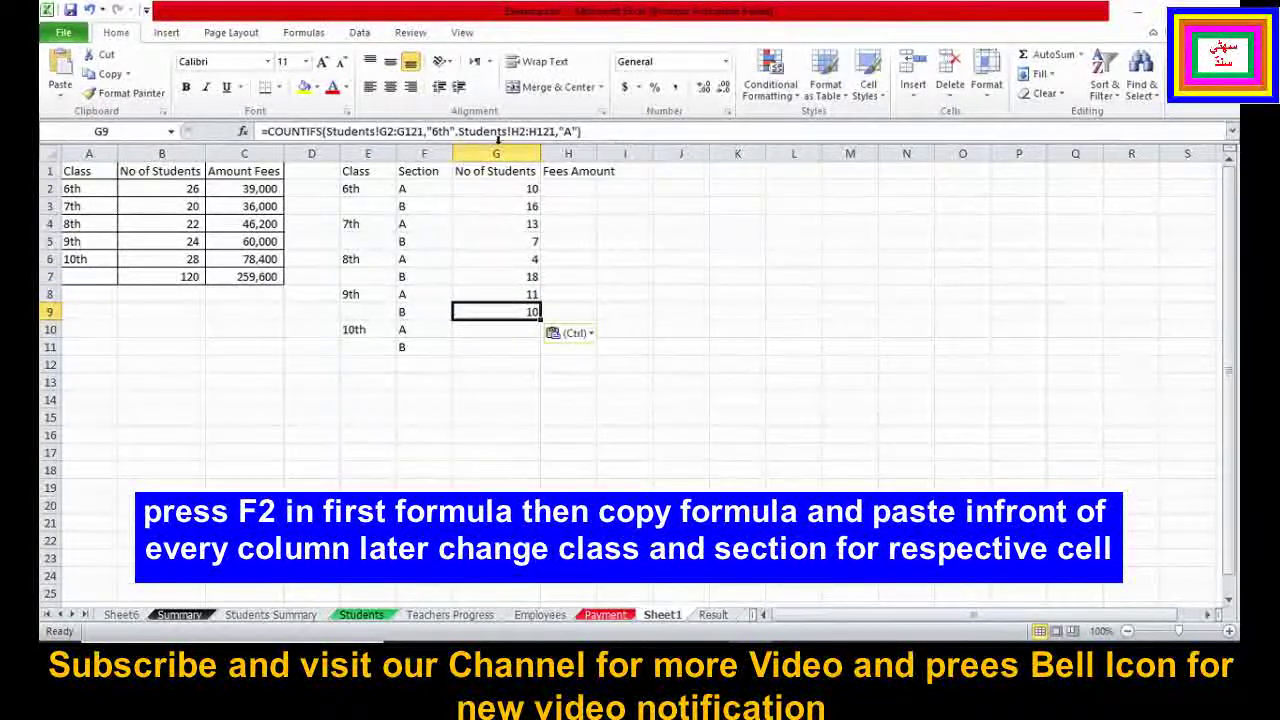
{"action": "left_click", "coordinate": [450, 132]}
{"action": "key", "text": "BackSpace"}
{"action": "key", "text": "BackSpace"}
{"action": "key", "text": "BackSpace"}
{"action": "type", "text": "h"}
{"action": "left_click", "coordinate": [565, 132]}
{"action": "key", "text": "BackSpace"}
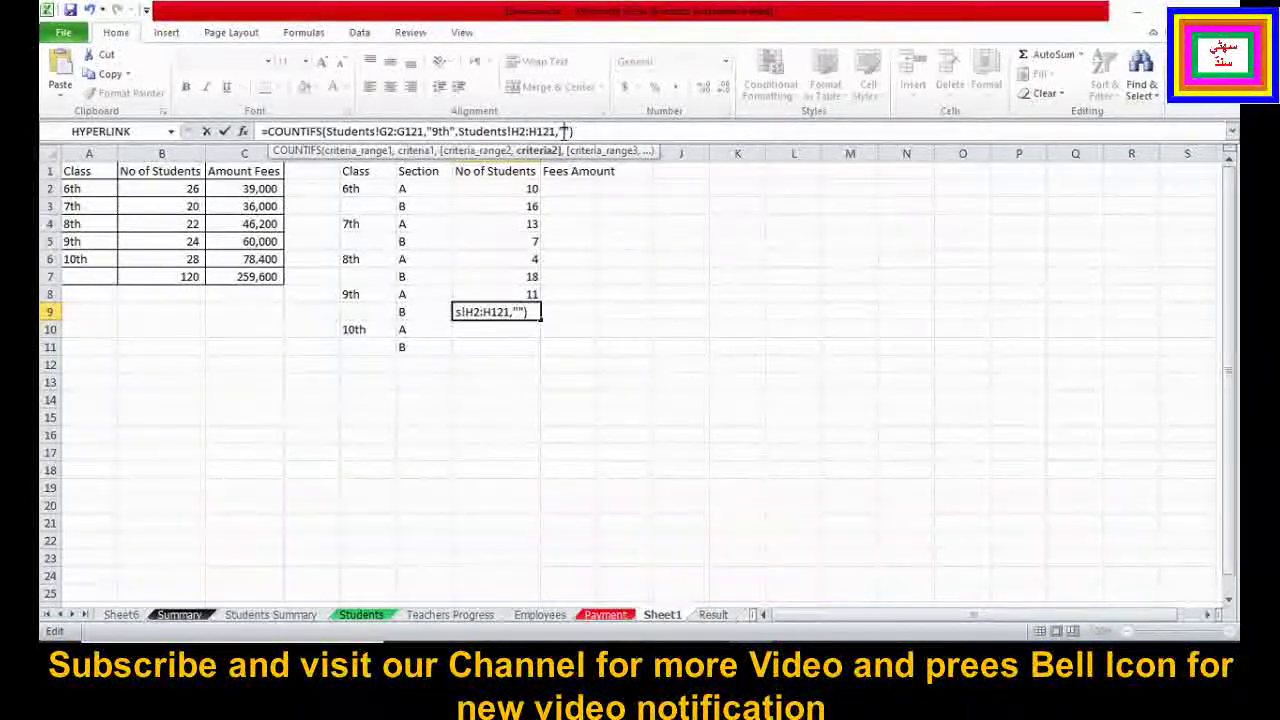
{"action": "key", "text": "Return"}
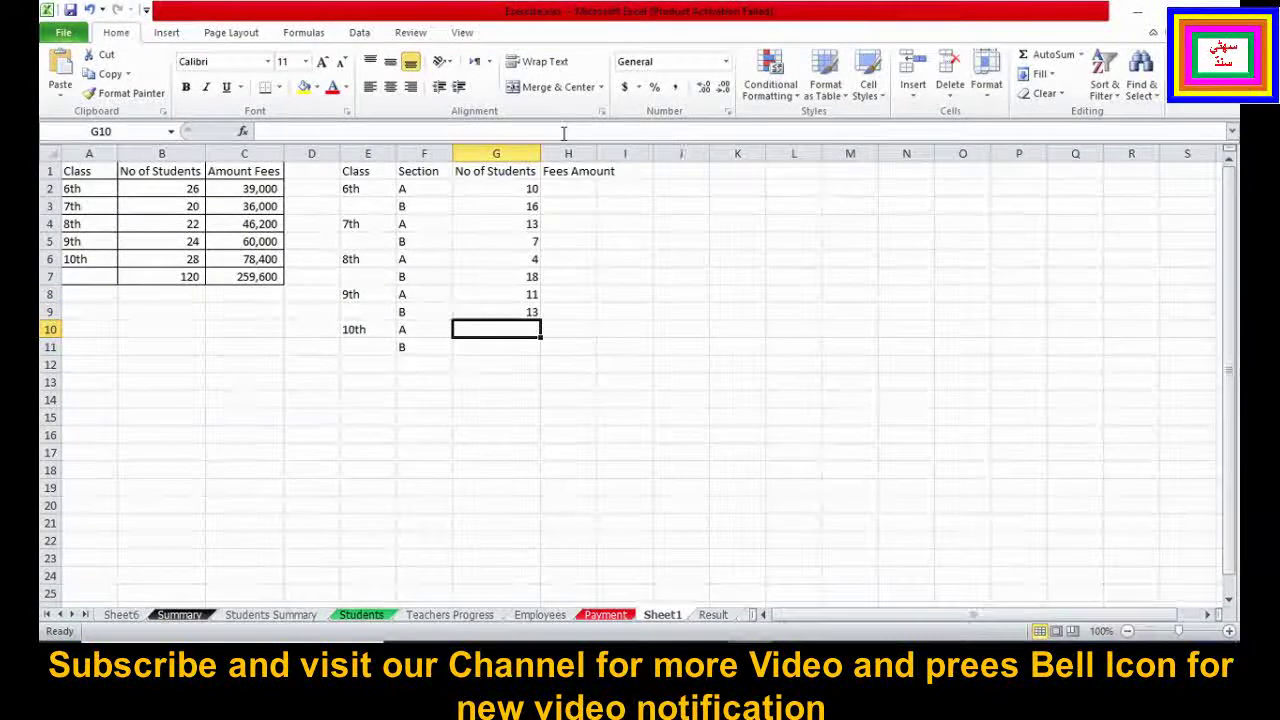
Paste the formula into G10 and G11 and edit criteria for 10th sections A and B
{"action": "type", "text": "=COUNTIFS(Students!G2:G121,\"6th\",Students!H2:H121,\"A\")"}
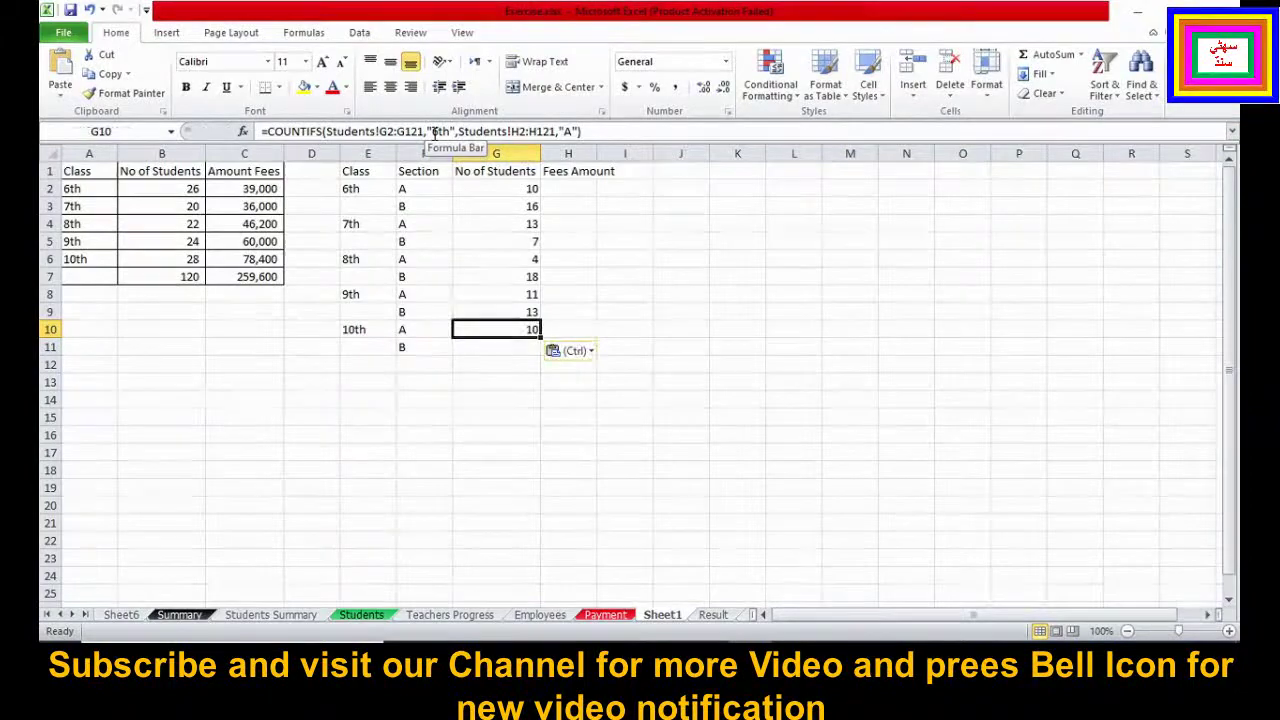
{"action": "left_click", "coordinate": [434, 133]}
{"action": "key", "text": "Delete"}
{"action": "key", "text": "Delete"}
{"action": "type", "text": "10"}
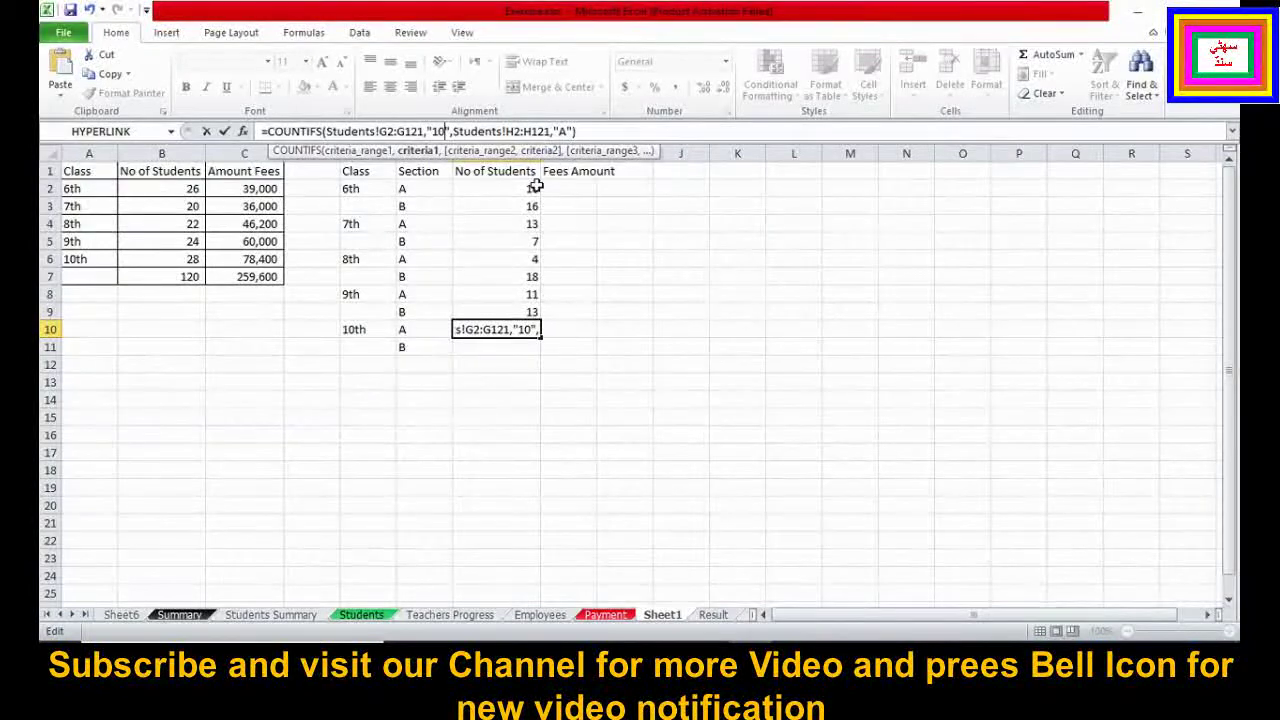
{"action": "key", "text": "Return"}
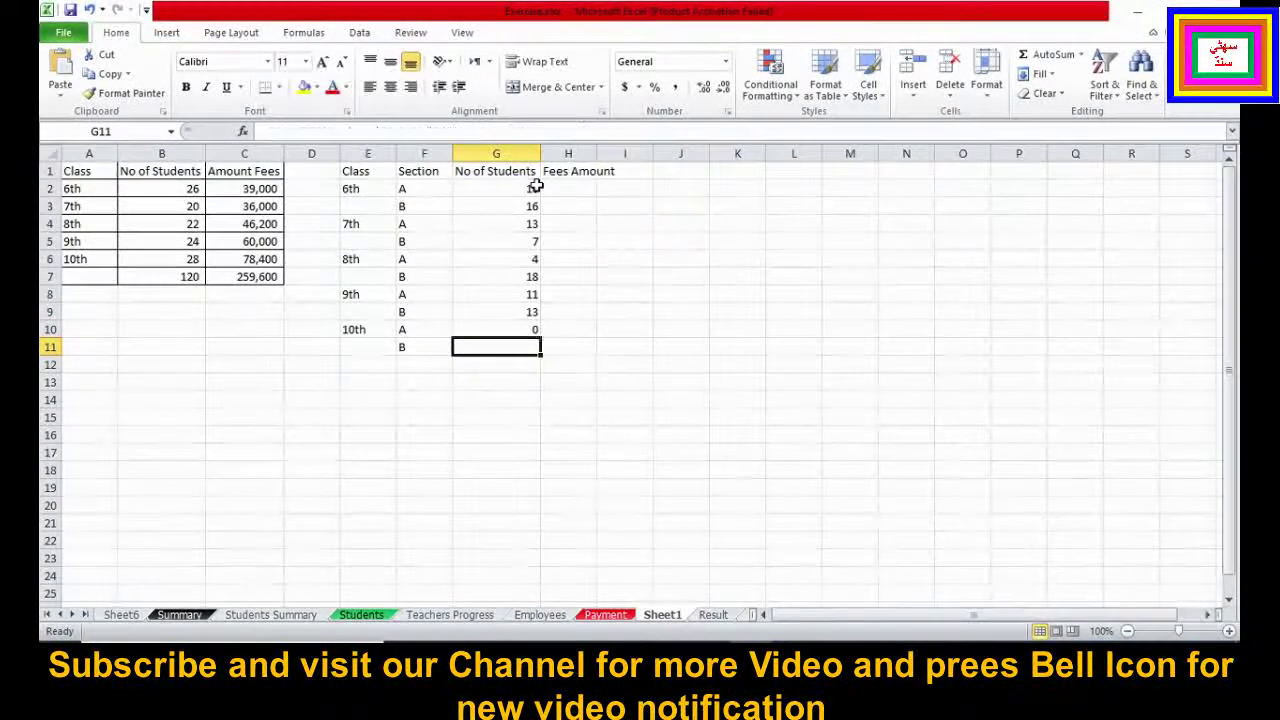
{"action": "type", "text": "=COUNTIFS(Students!G2:G121,\"6th\",Students!H2:H121,\"A\")"}
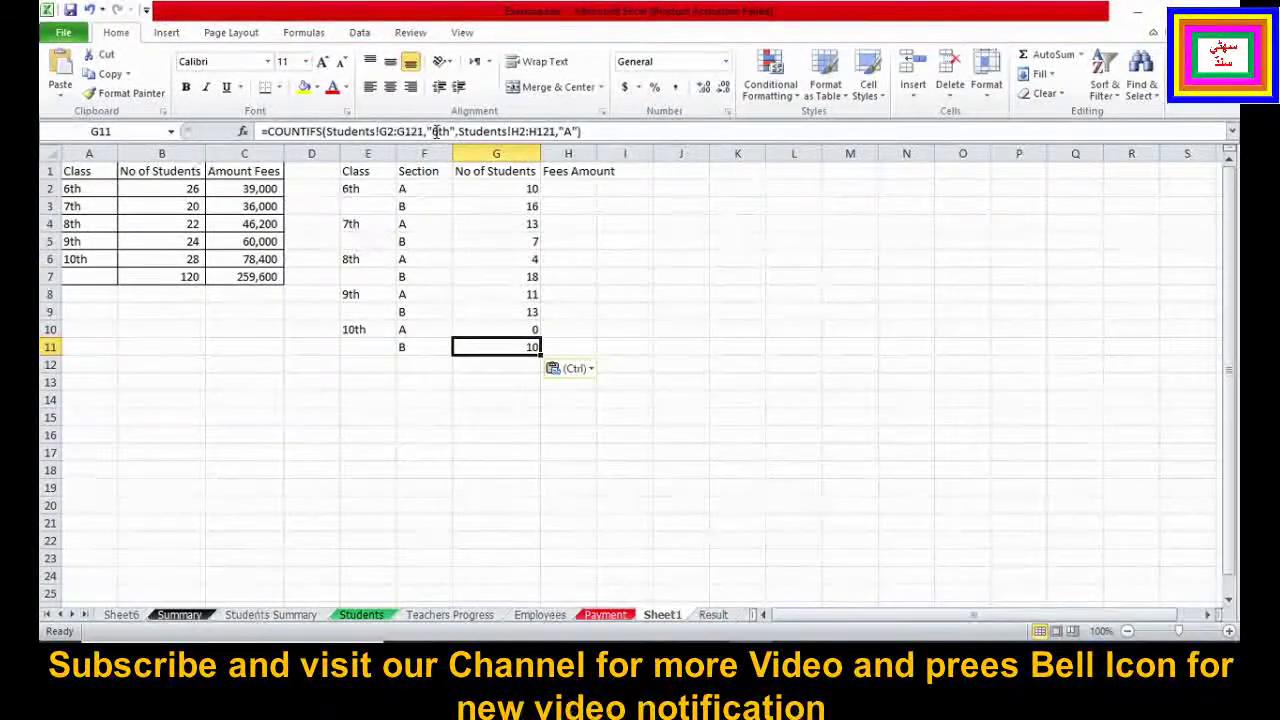
{"action": "left_click", "coordinate": [432, 131]}
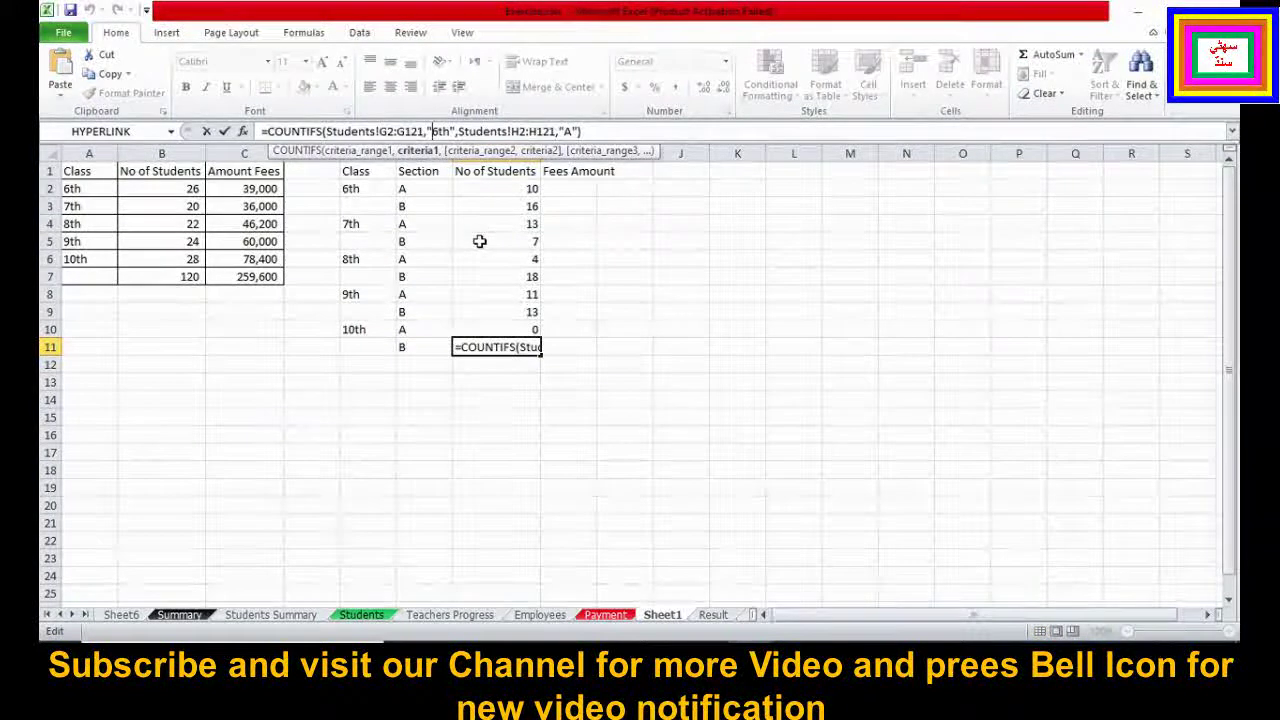
{"action": "key", "text": "Delete"}
{"action": "key", "text": "Delete"}
{"action": "key", "text": "Delete"}
{"action": "type", "text": "10th"}
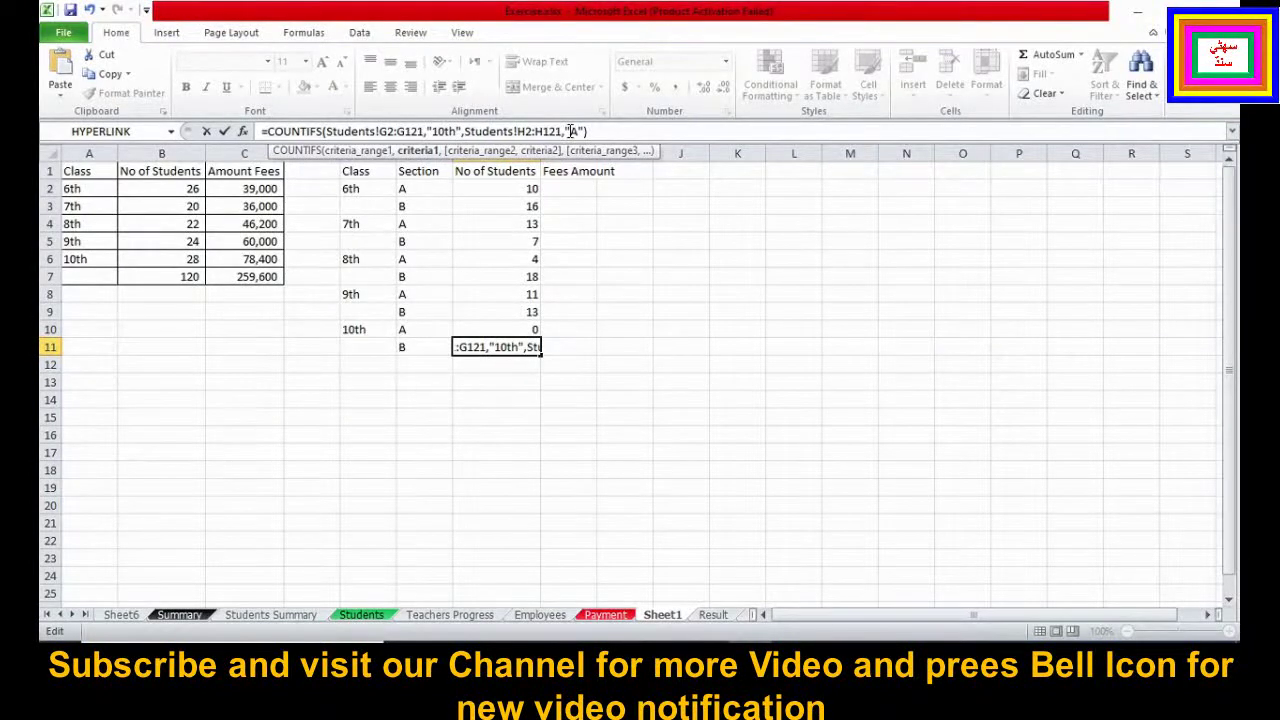
{"action": "key", "text": "Delete"}
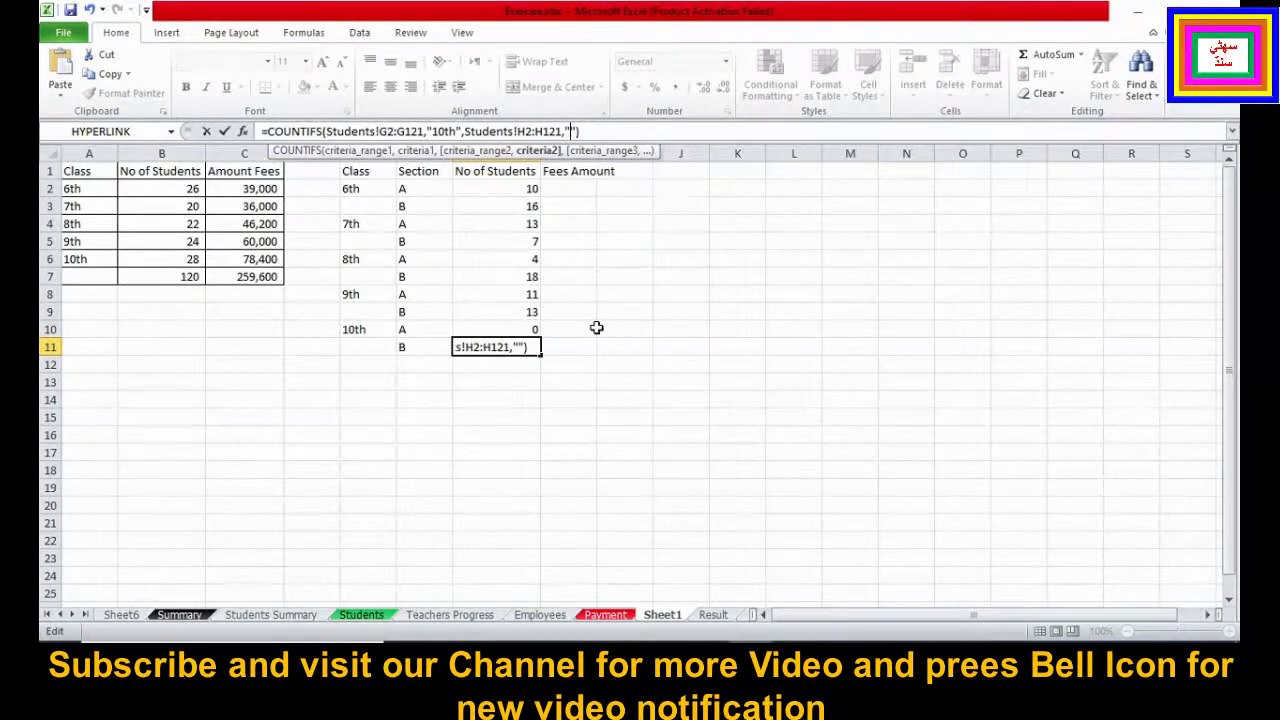
{"action": "type", "text": "B"}
{"action": "key", "text": "Return"}
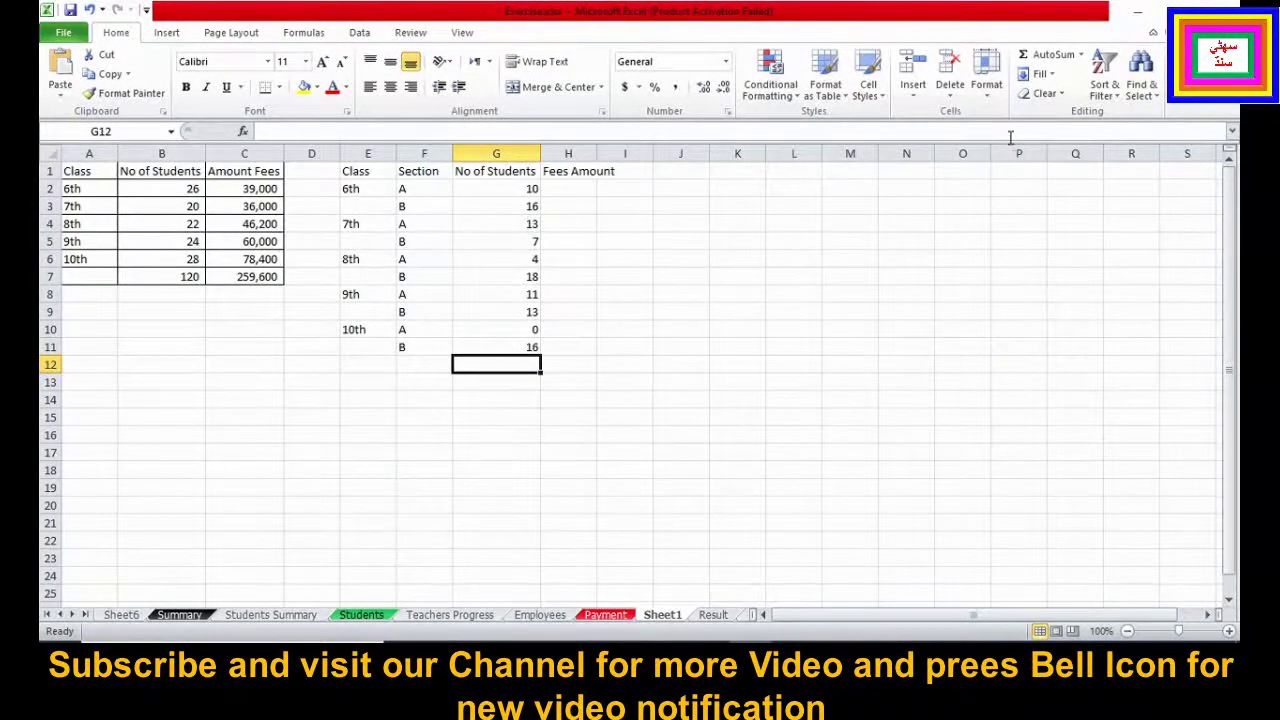
Total the student counts in G12 with AutoSum, giving 108
{"action": "left_click", "coordinate": [1042, 57]}
{"action": "key", "text": "Return"}
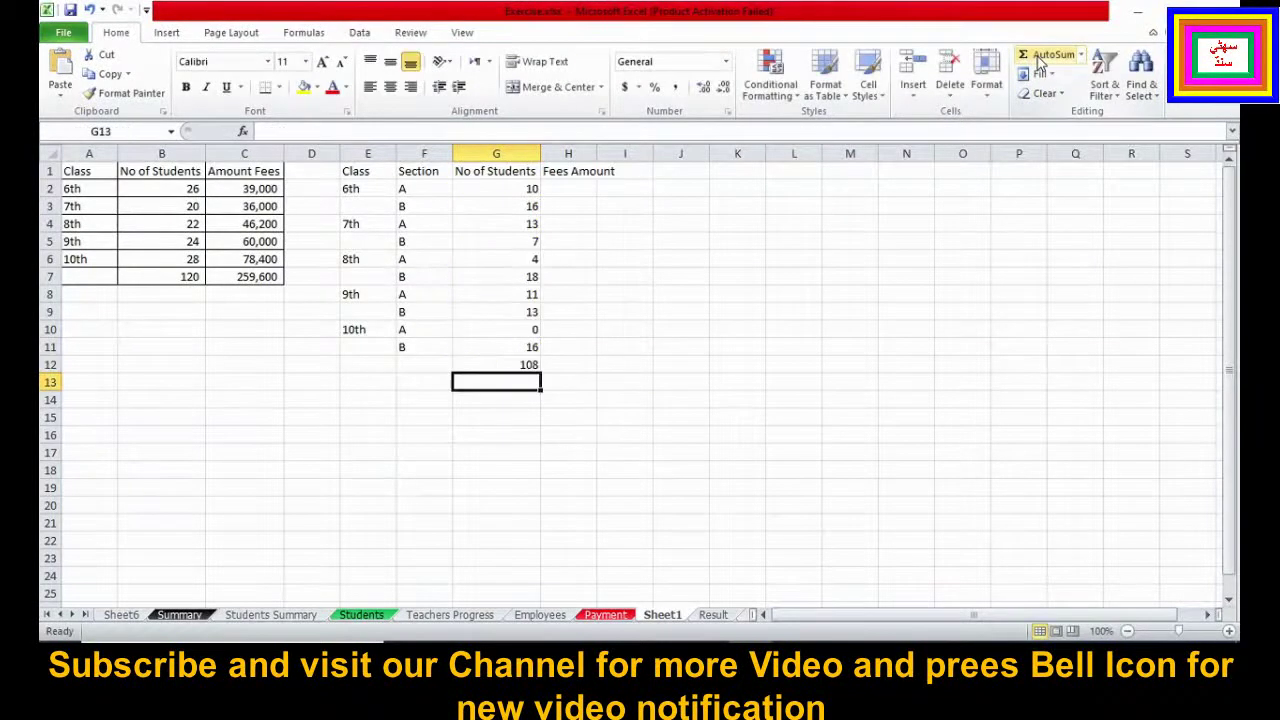
{"action": "left_click", "coordinate": [516, 352]}
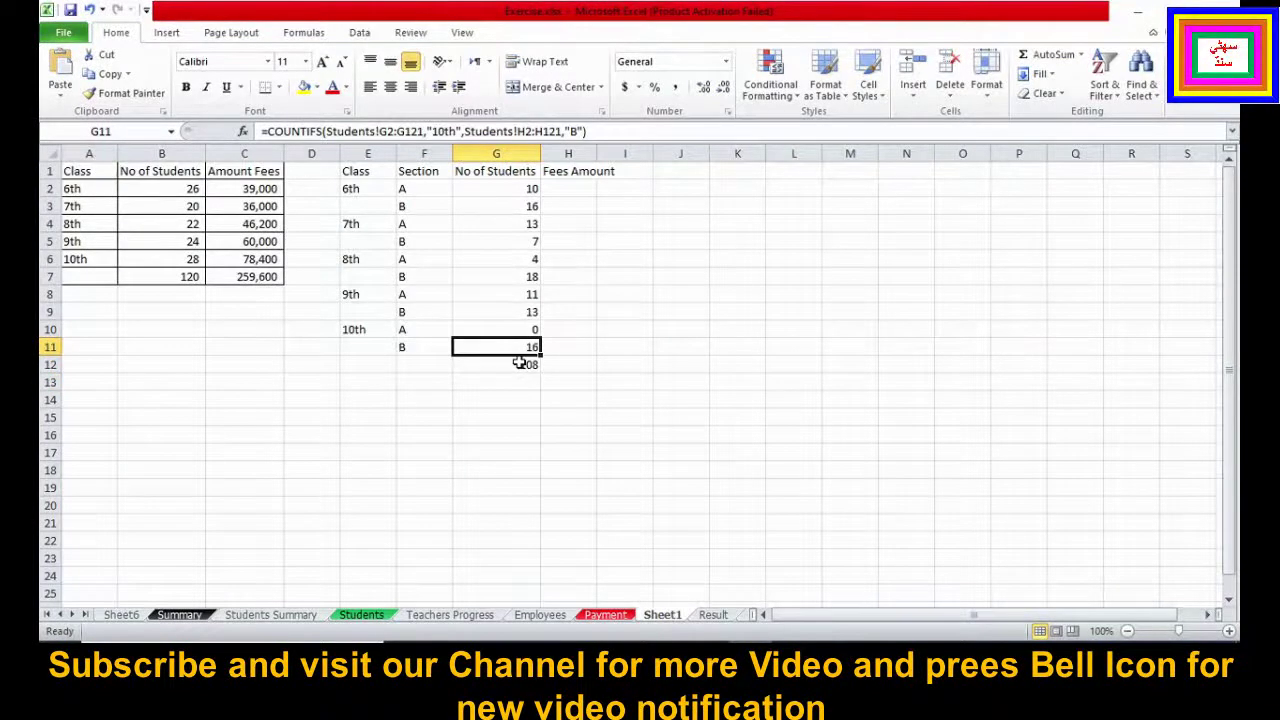
{"action": "left_click", "coordinate": [519, 363]}
Review the COUNTIFS formulas from G2 down through the 10th section A count
{"action": "double_click", "coordinate": [516, 189]}
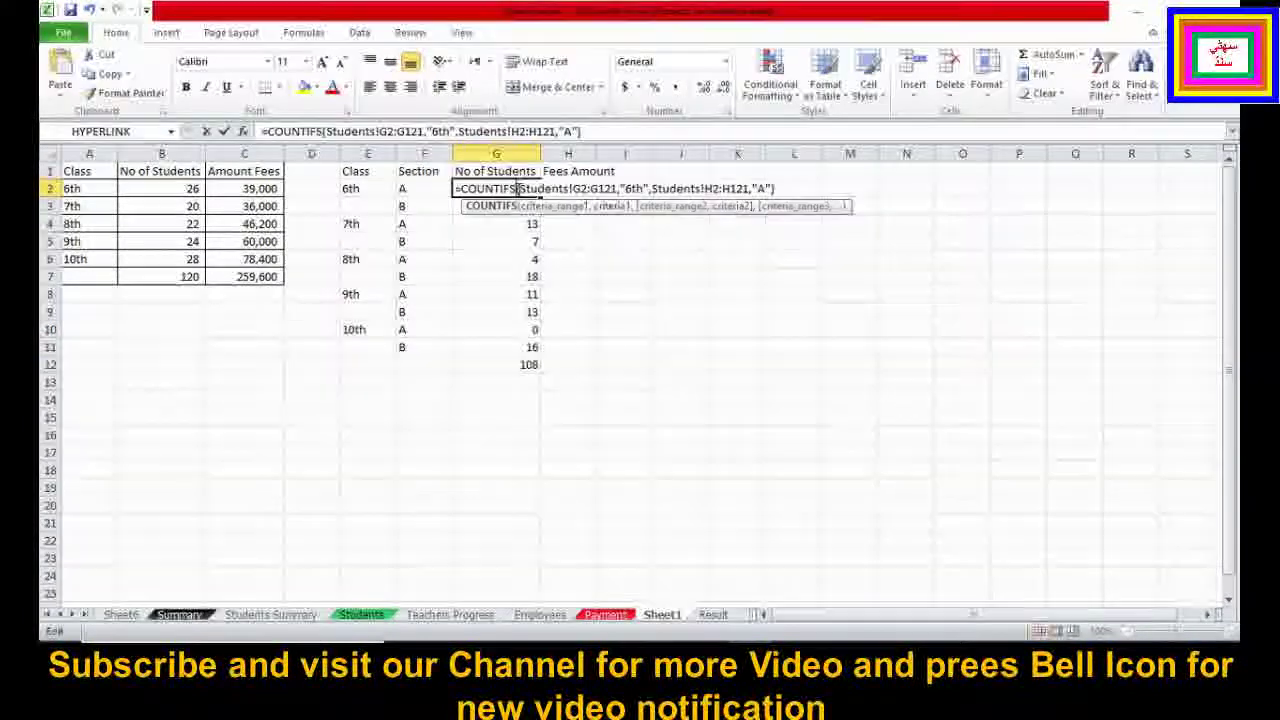
{"action": "key", "text": "Escape"}
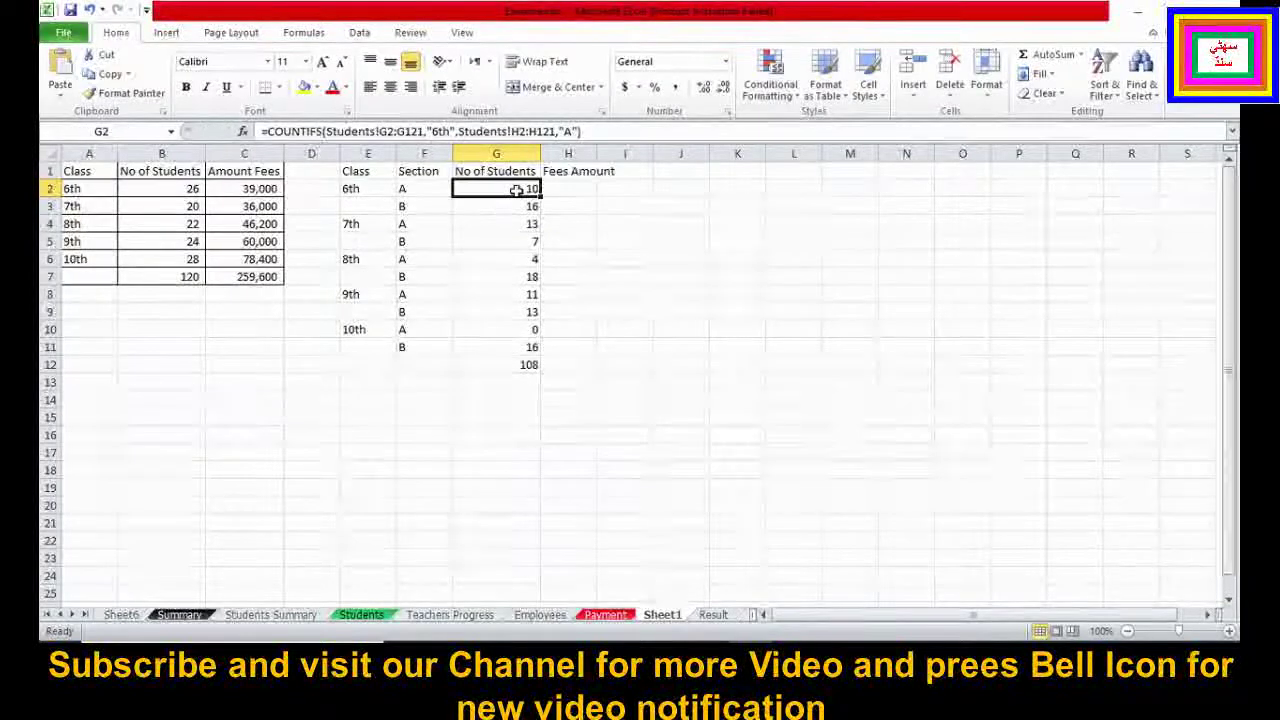
{"action": "key", "text": "Down"}
{"action": "key", "text": "Down"}
{"action": "key", "text": "Down"}
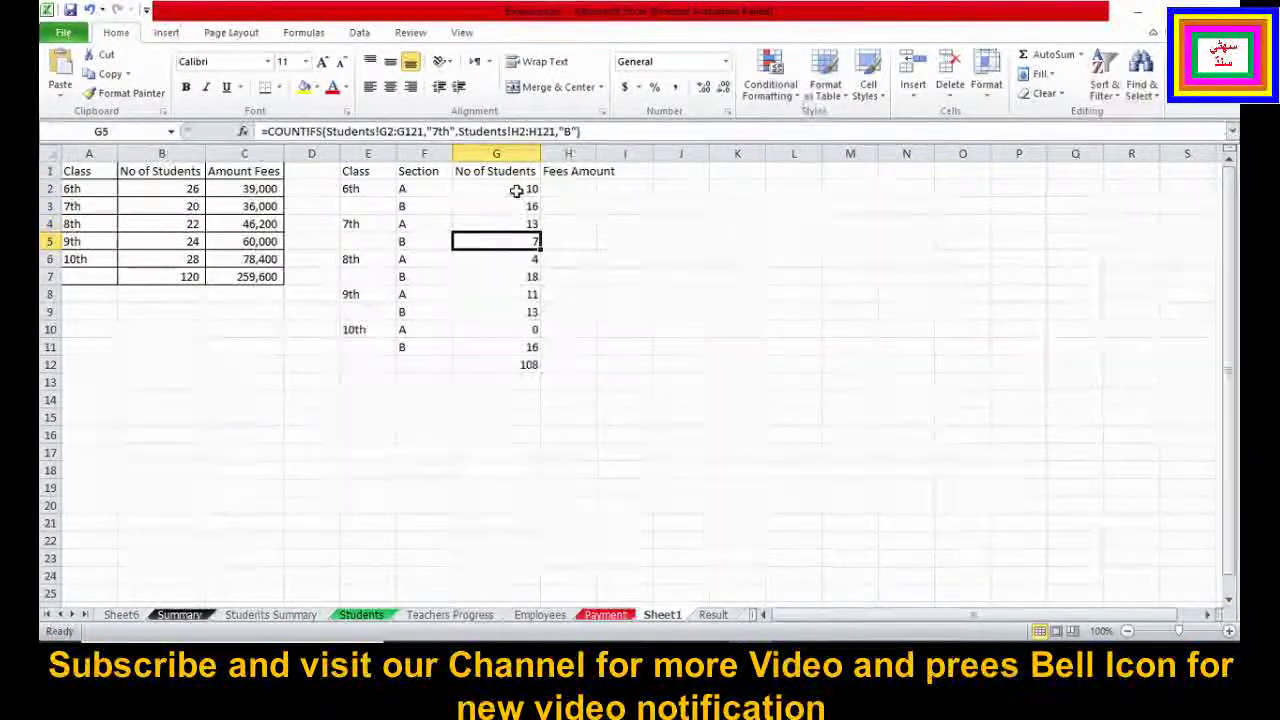
{"action": "key", "text": "Down"}
{"action": "key", "text": "Down"}
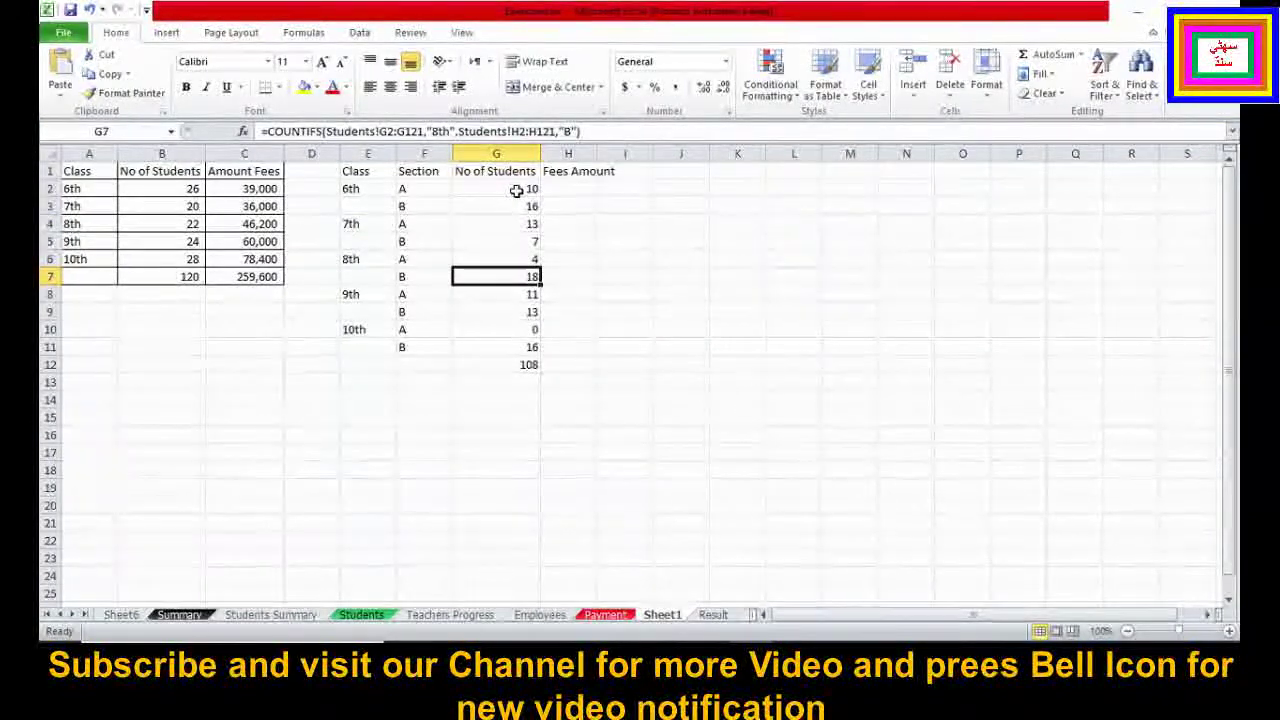
{"action": "key", "text": "Down"}
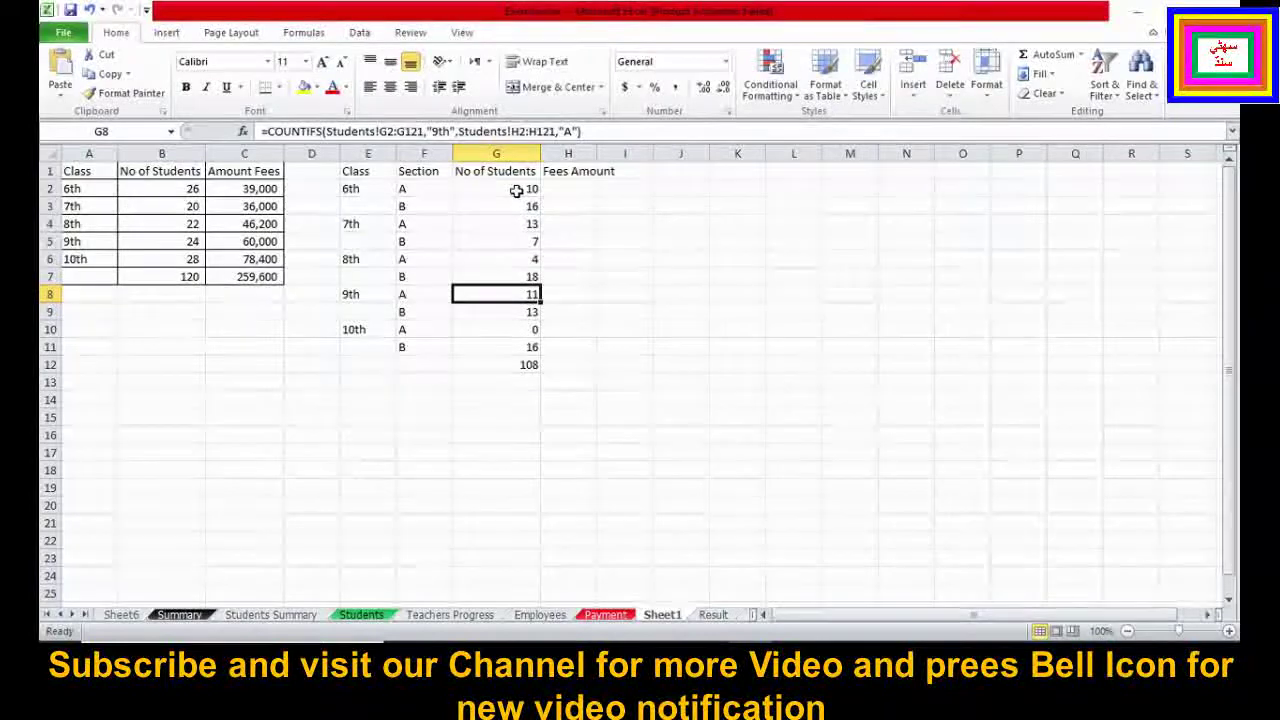
{"action": "key", "text": "Down"}
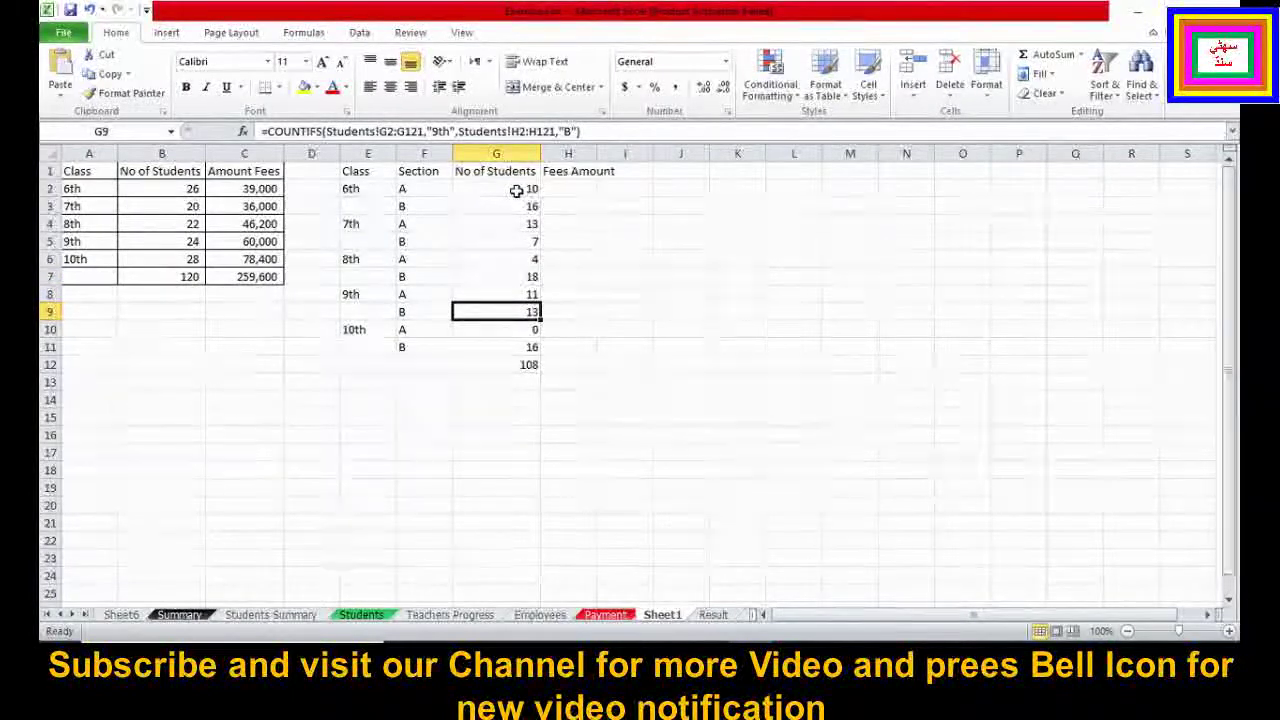
{"action": "key", "text": "Down"}
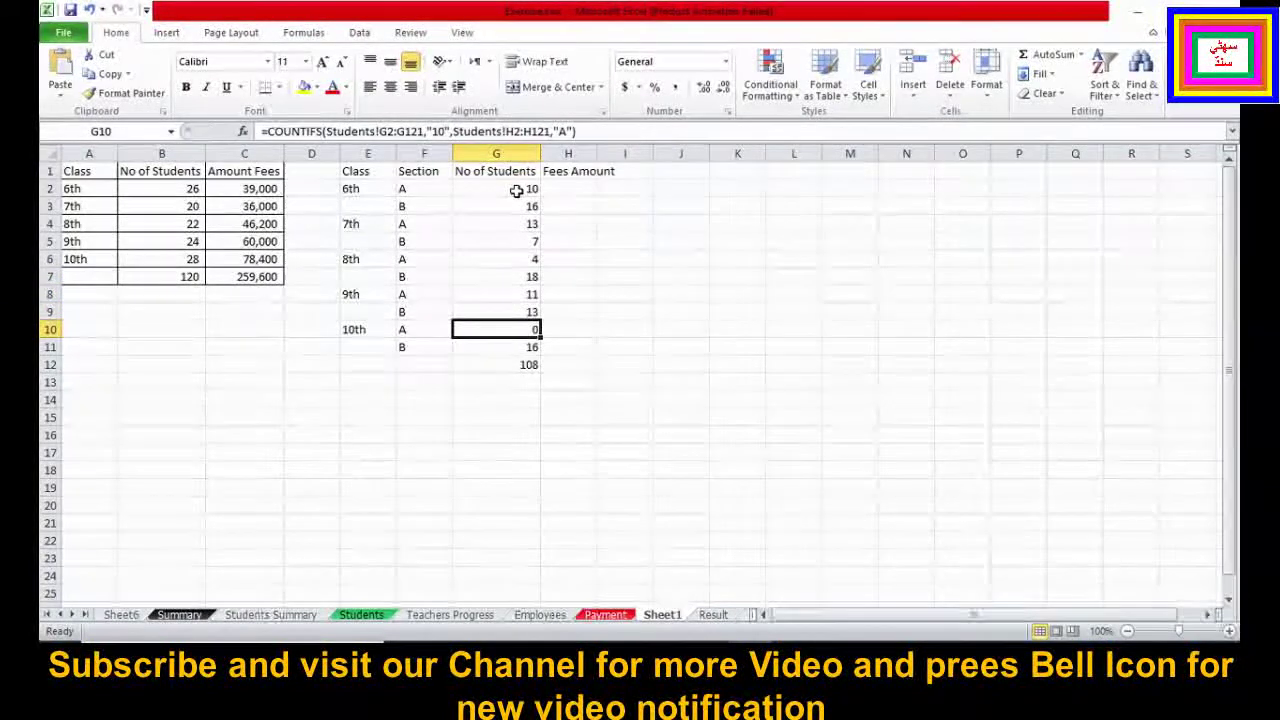
Change G10's class criterion to "10th" so the 10th A count becomes 12
{"action": "left_click", "coordinate": [446, 131]}
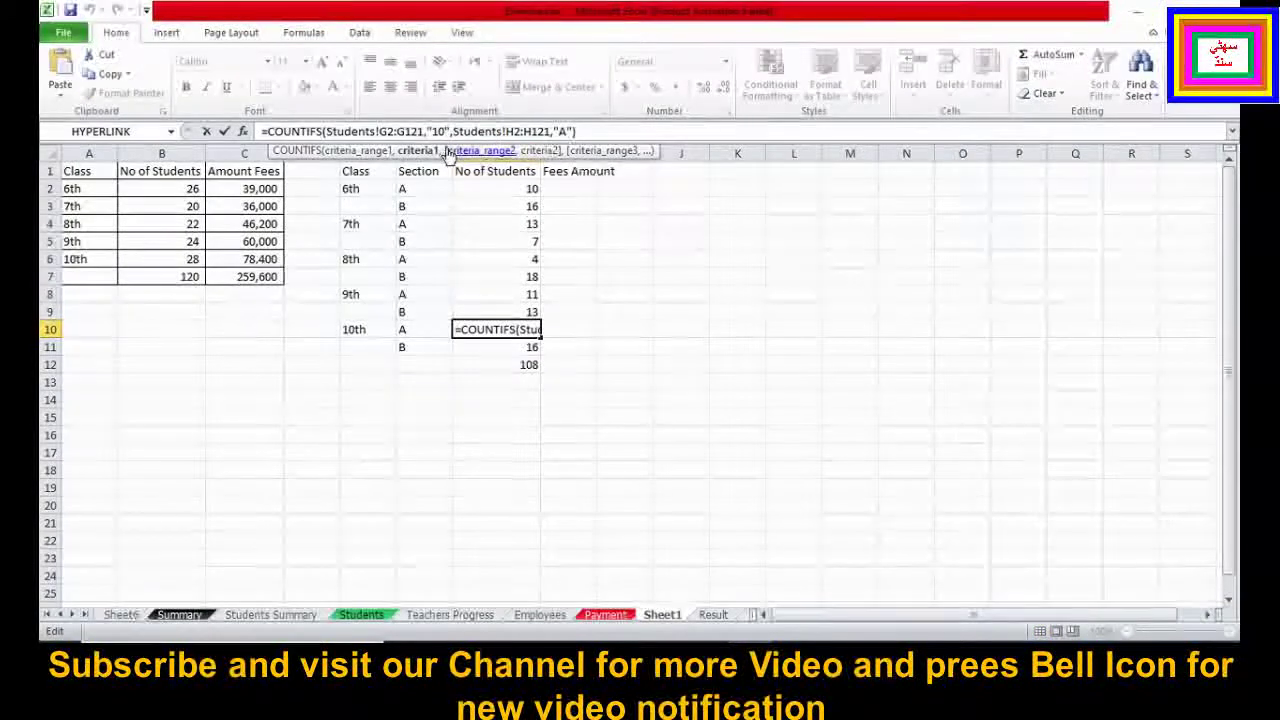
{"action": "type", "text": "th"}
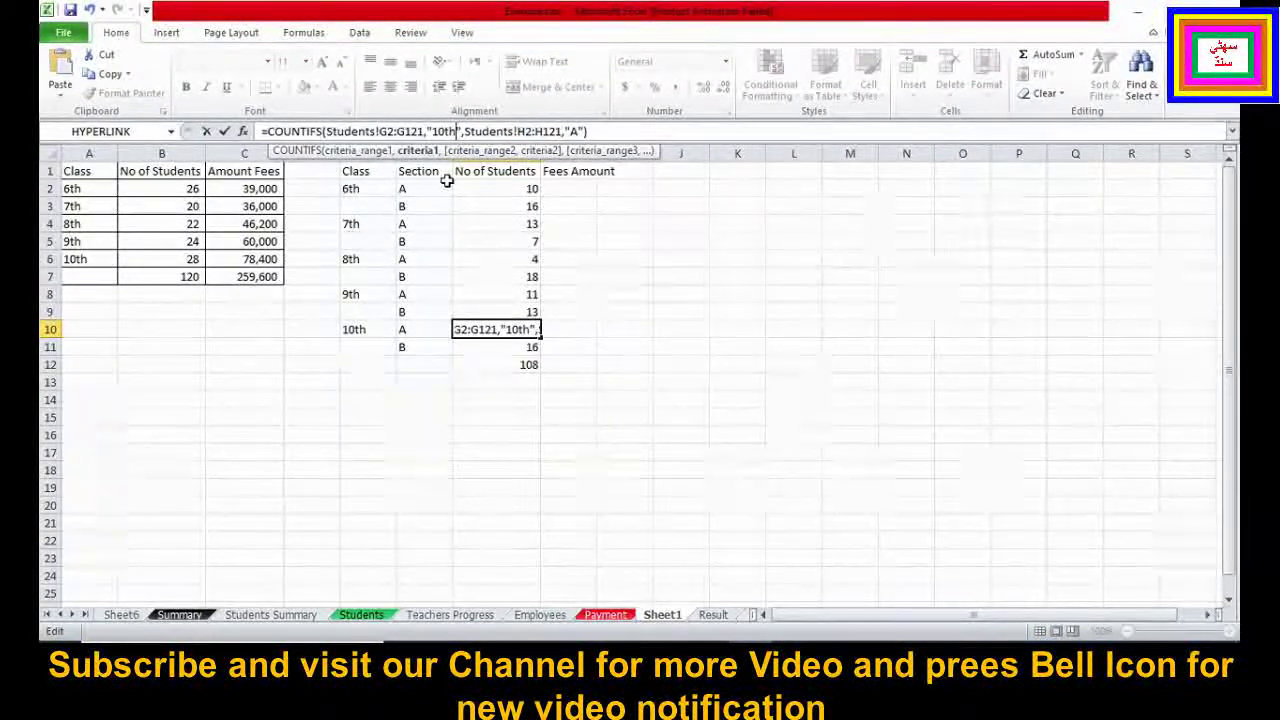
{"action": "key", "text": "Return"}
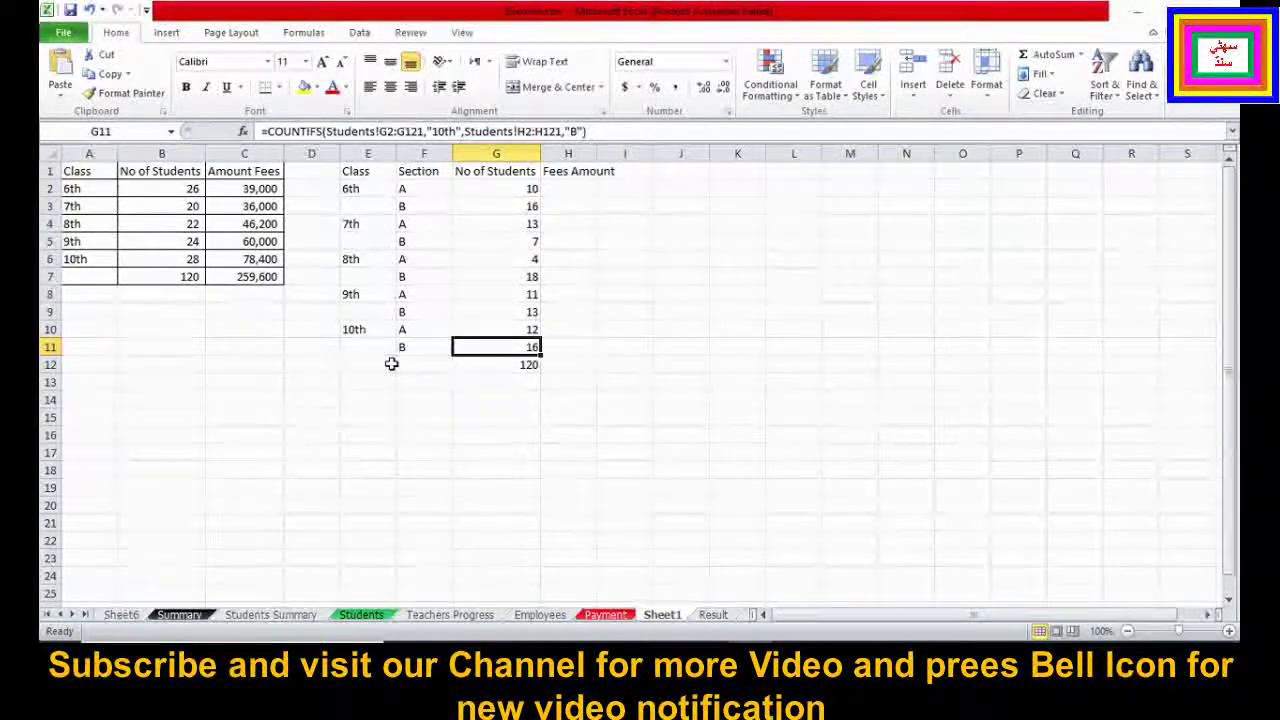
Check that the G12 total of 120 matches B7, and widen column H for Fees Amount
{"action": "left_click", "coordinate": [511, 369]}
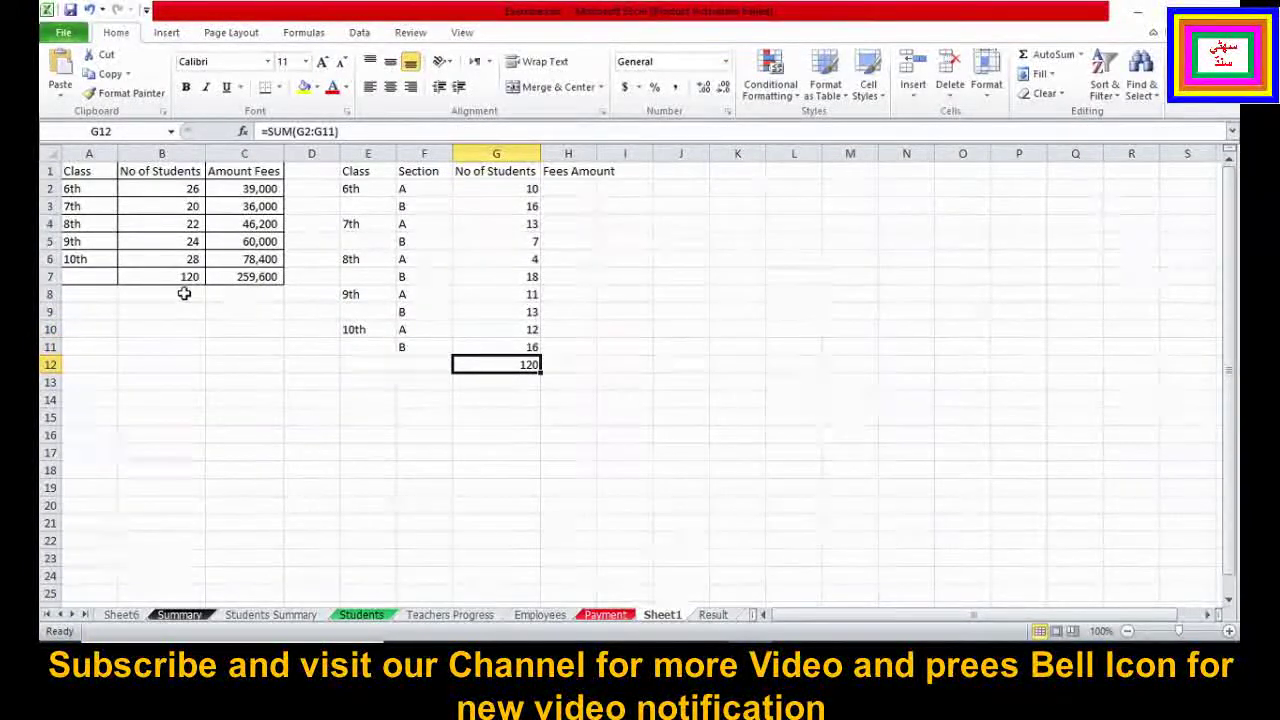
{"action": "left_click", "coordinate": [185, 283]}
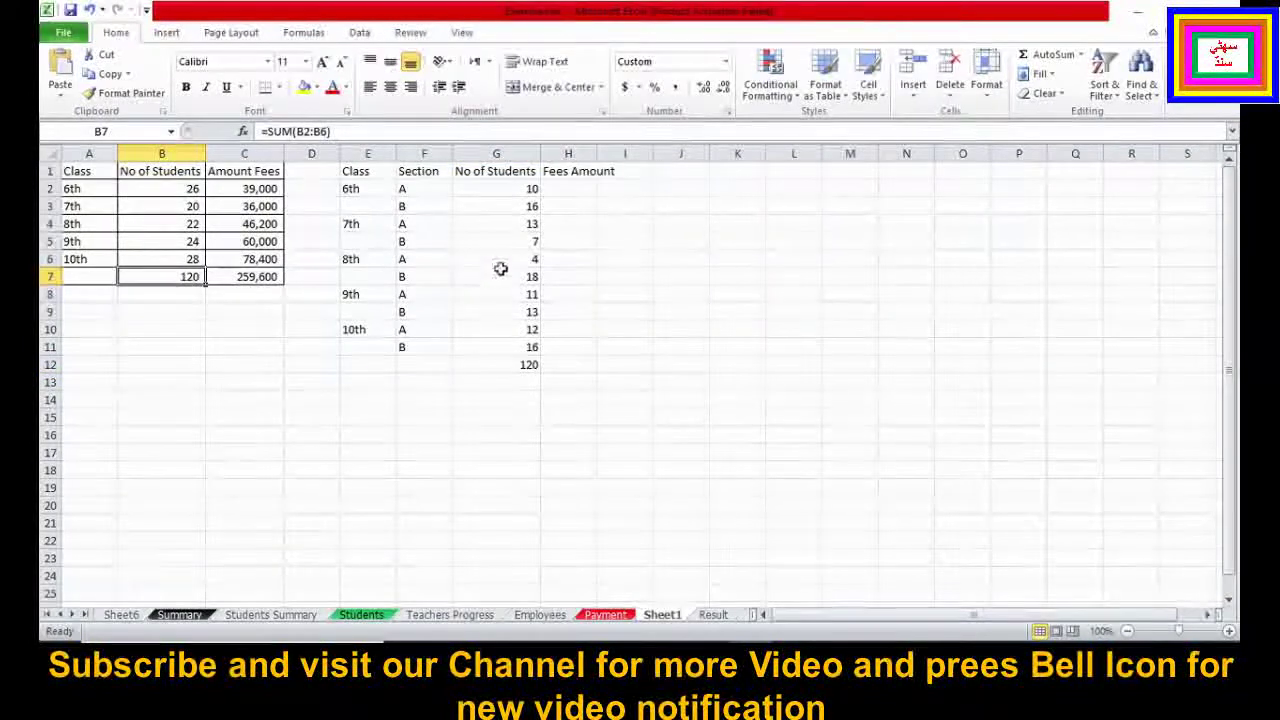
{"action": "left_click_drag", "start_coordinate": [597, 153], "coordinate": [618, 153]}
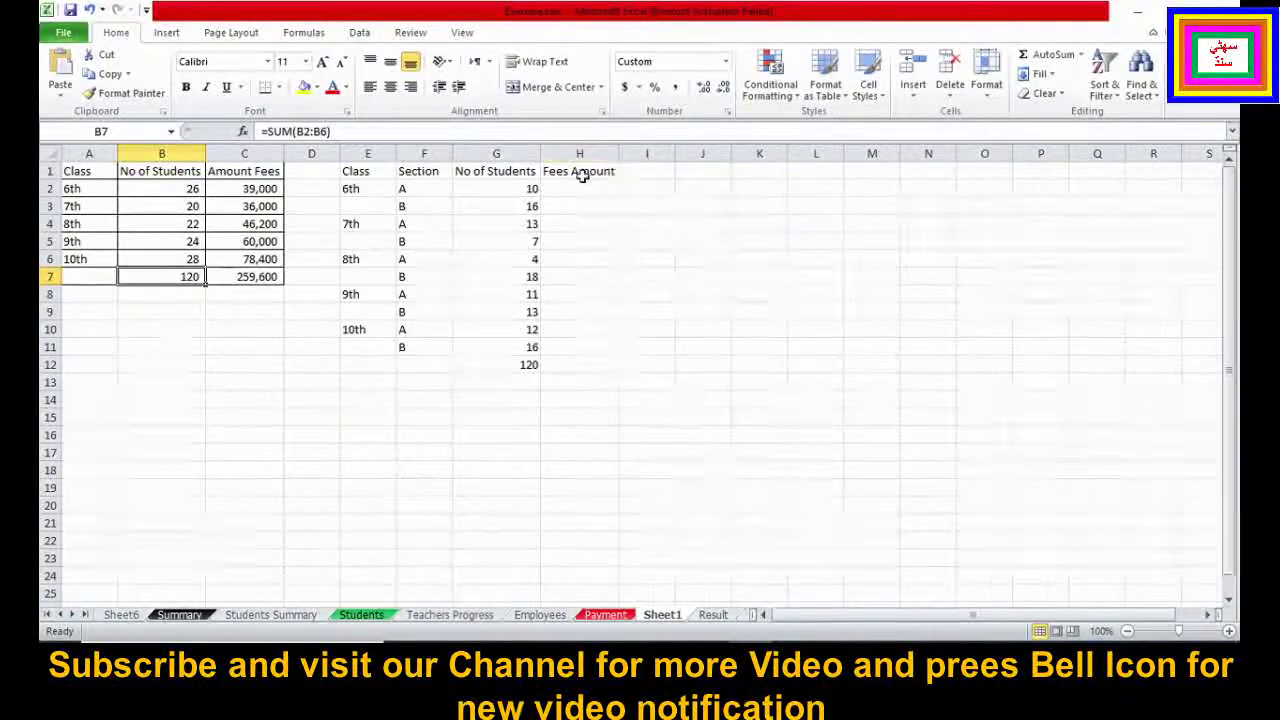
{"action": "left_click", "coordinate": [575, 190]}
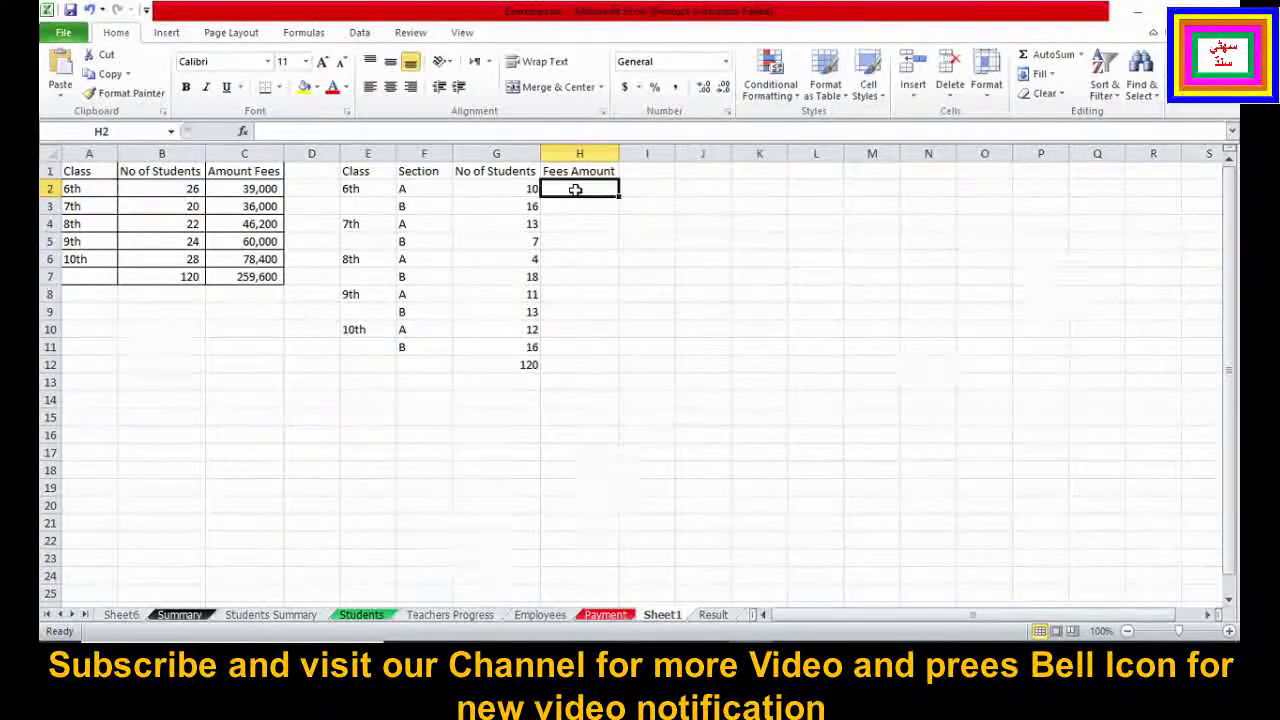
Start a SUMIFS in H2 summing the Students sheet's fees range I2:I121
{"action": "type", "text": "=s"}
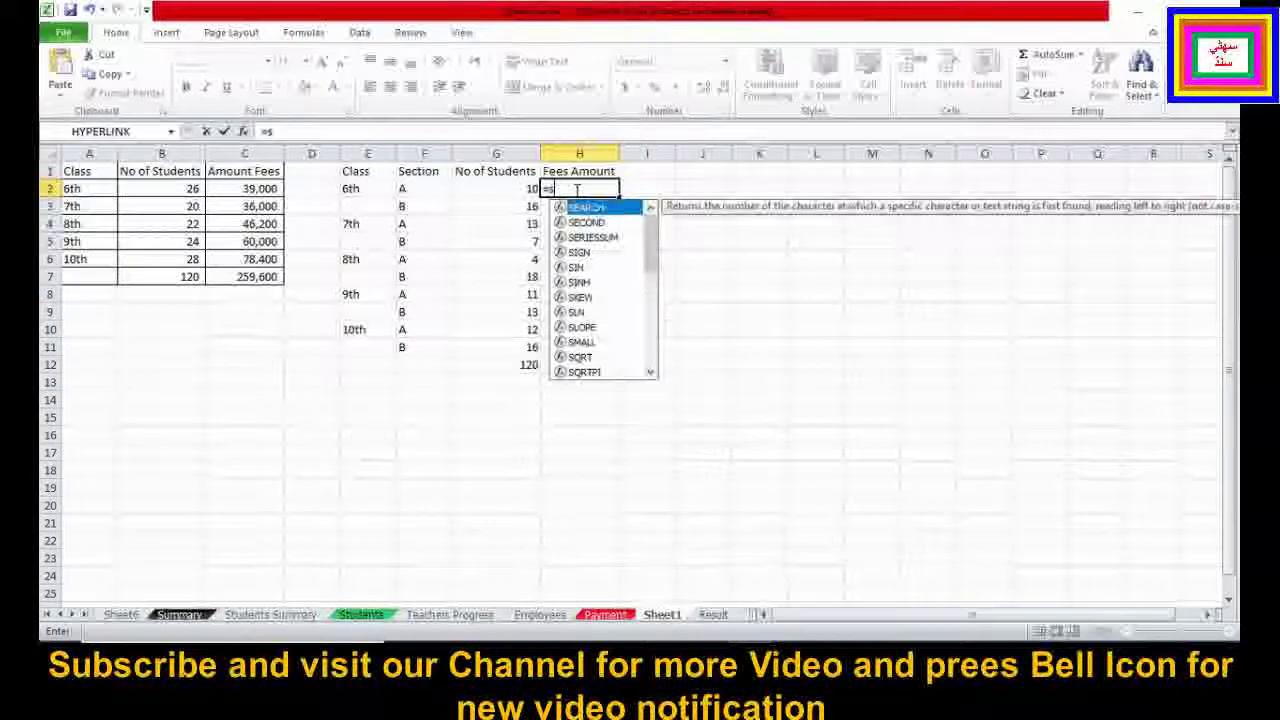
{"action": "type", "text": "umif"}
{"action": "double_click", "coordinate": [580, 223]}
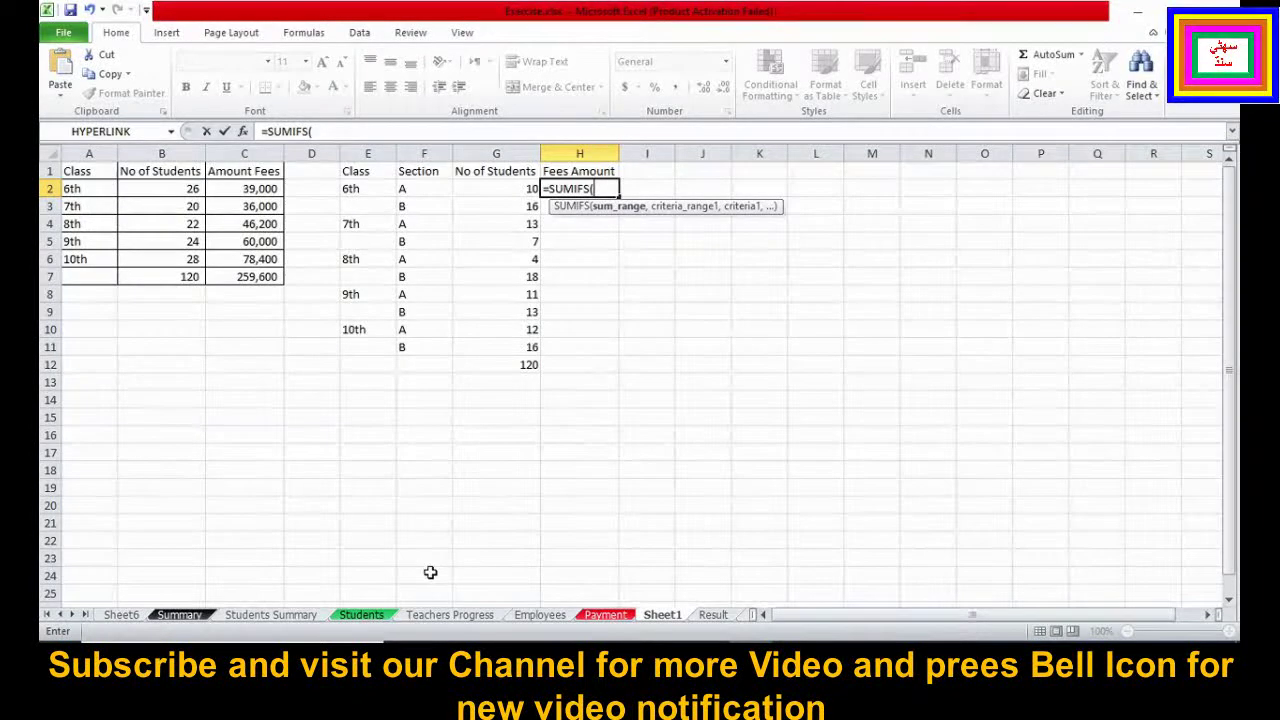
{"action": "left_click", "coordinate": [362, 615]}
{"action": "left_click", "coordinate": [818, 413]}
{"action": "key", "text": "ctrl+Up"}
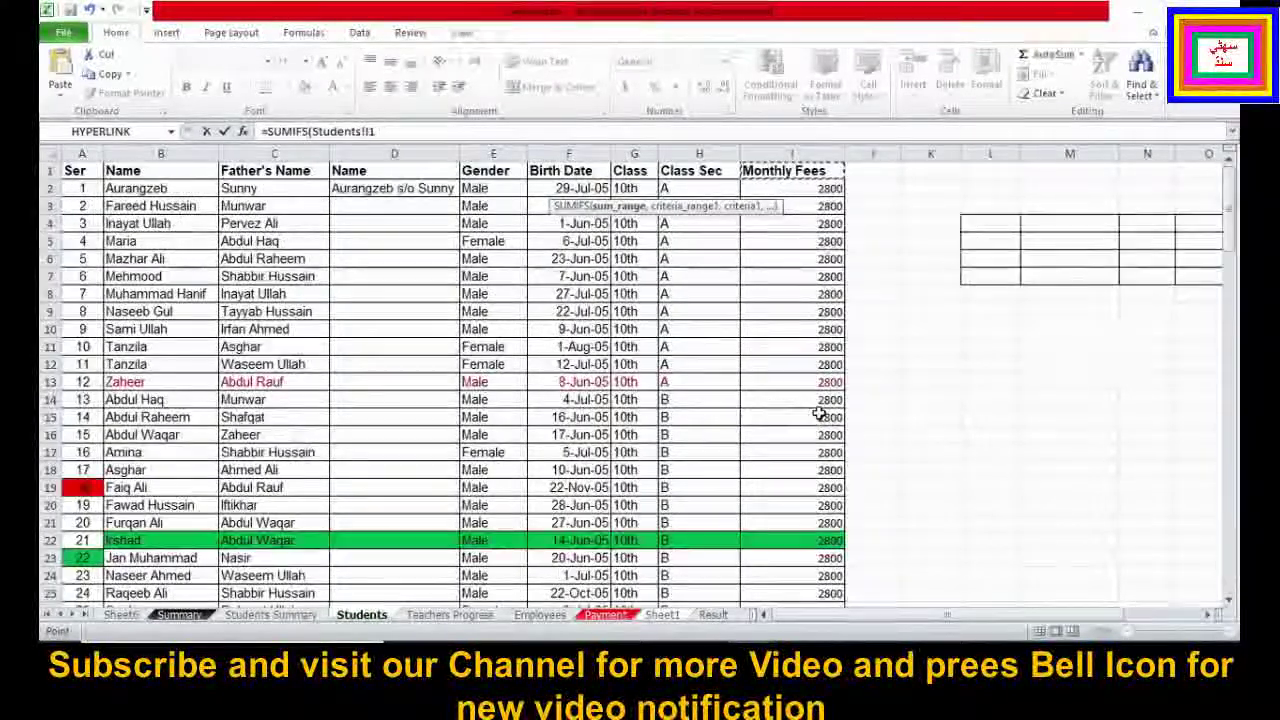
{"action": "key", "text": "Down"}
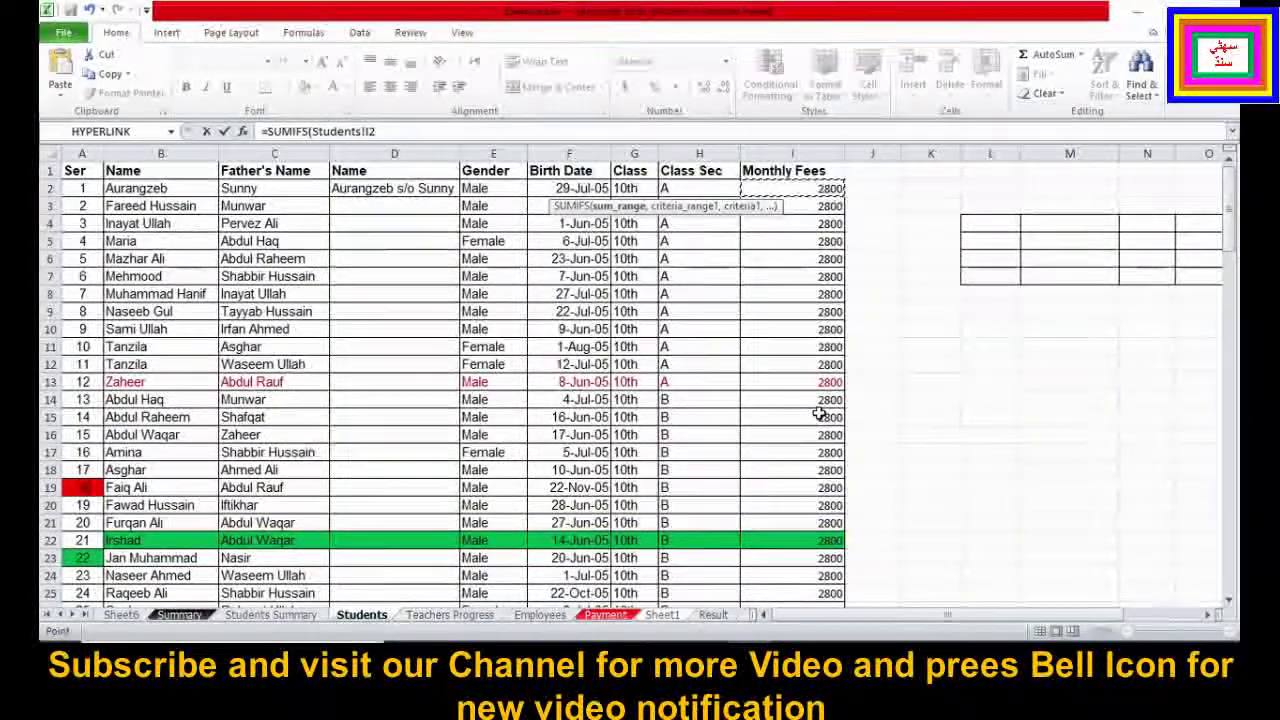
{"action": "key", "text": "ctrl+shift+Down"}
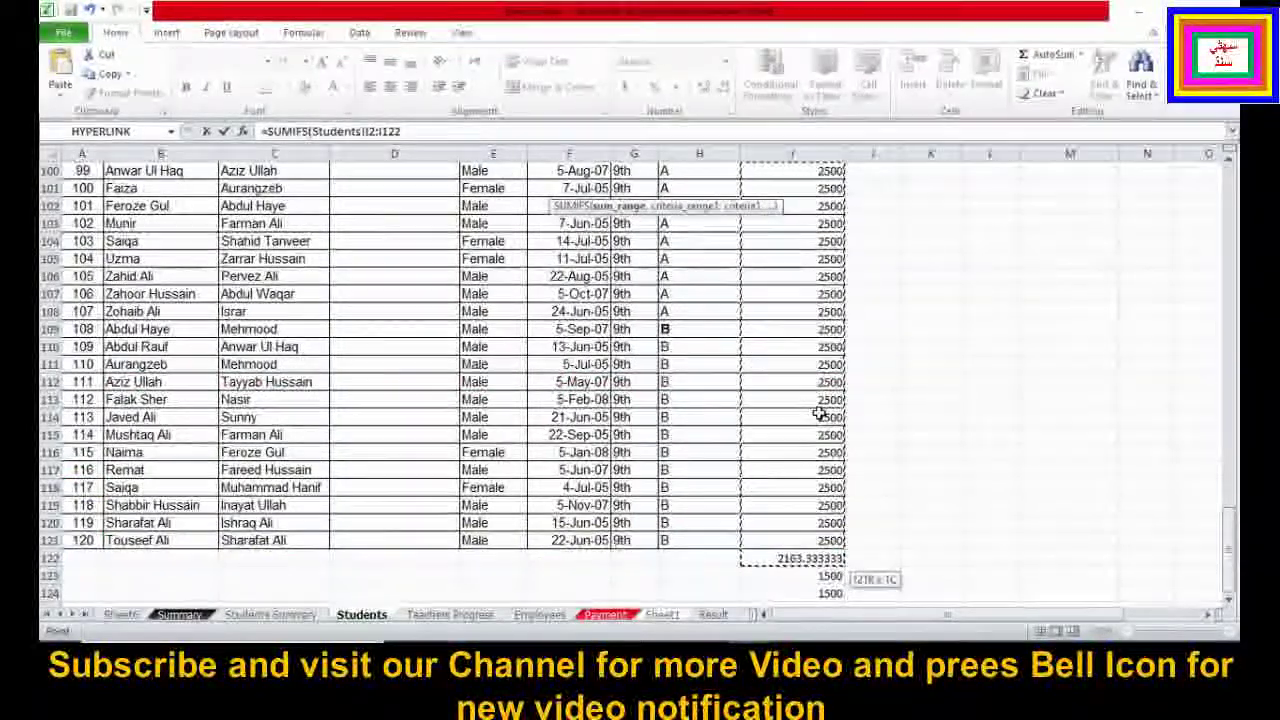
{"action": "key", "text": "shift+Up"}
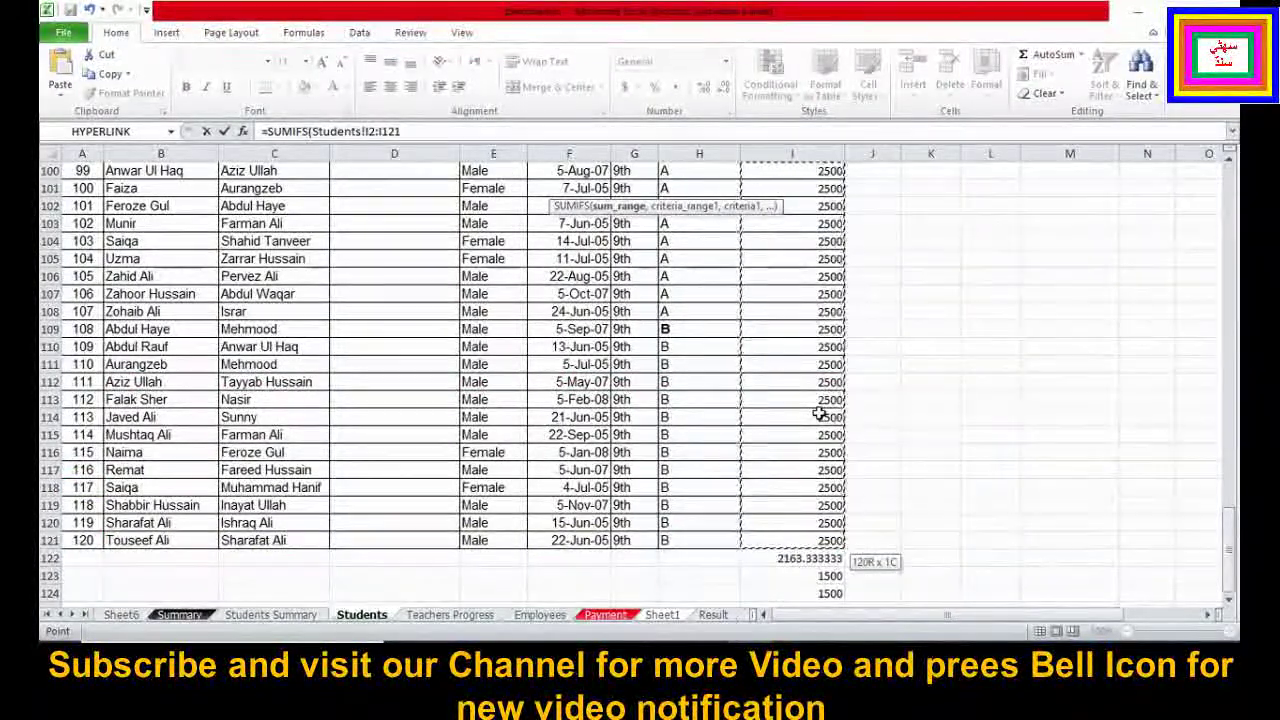
Add class criterion G2:G121 = "6th" and section H2:H121 = "A", giving 15000
{"action": "type", "text": ","}
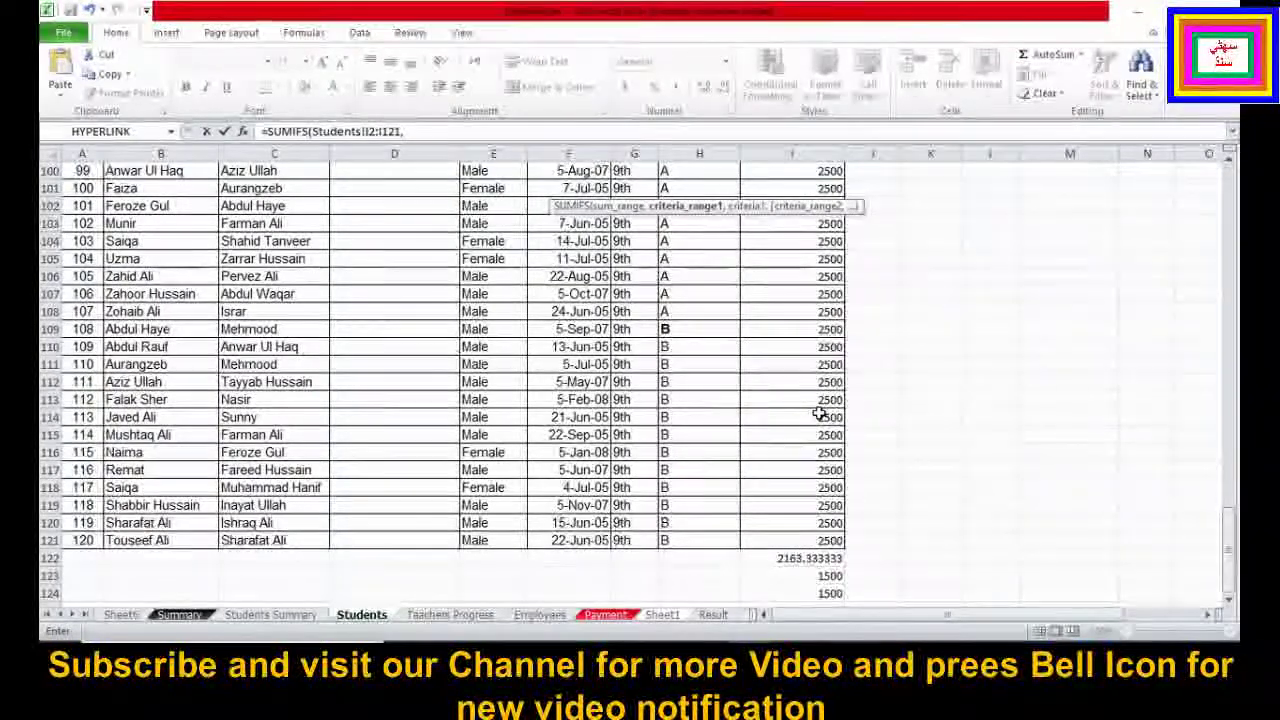
{"action": "left_click_drag", "start_coordinate": [1229, 526], "coordinate": [1229, 210]}
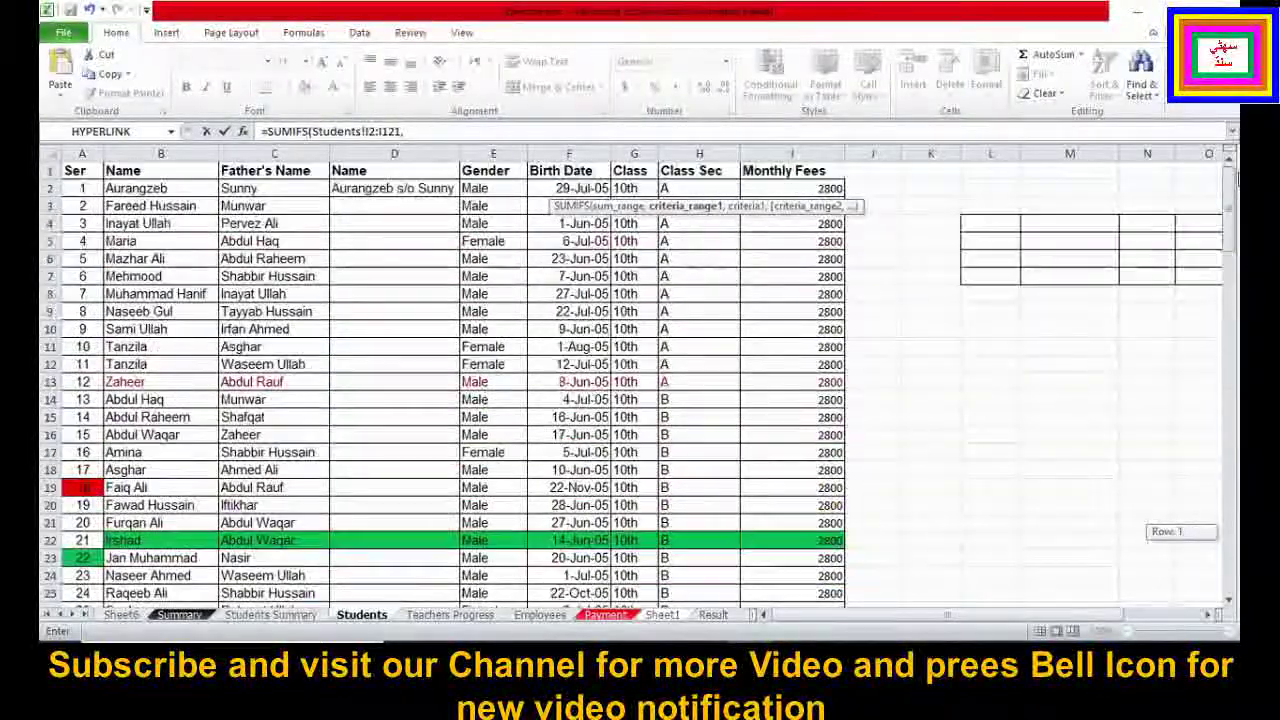
{"action": "left_click", "coordinate": [633, 188]}
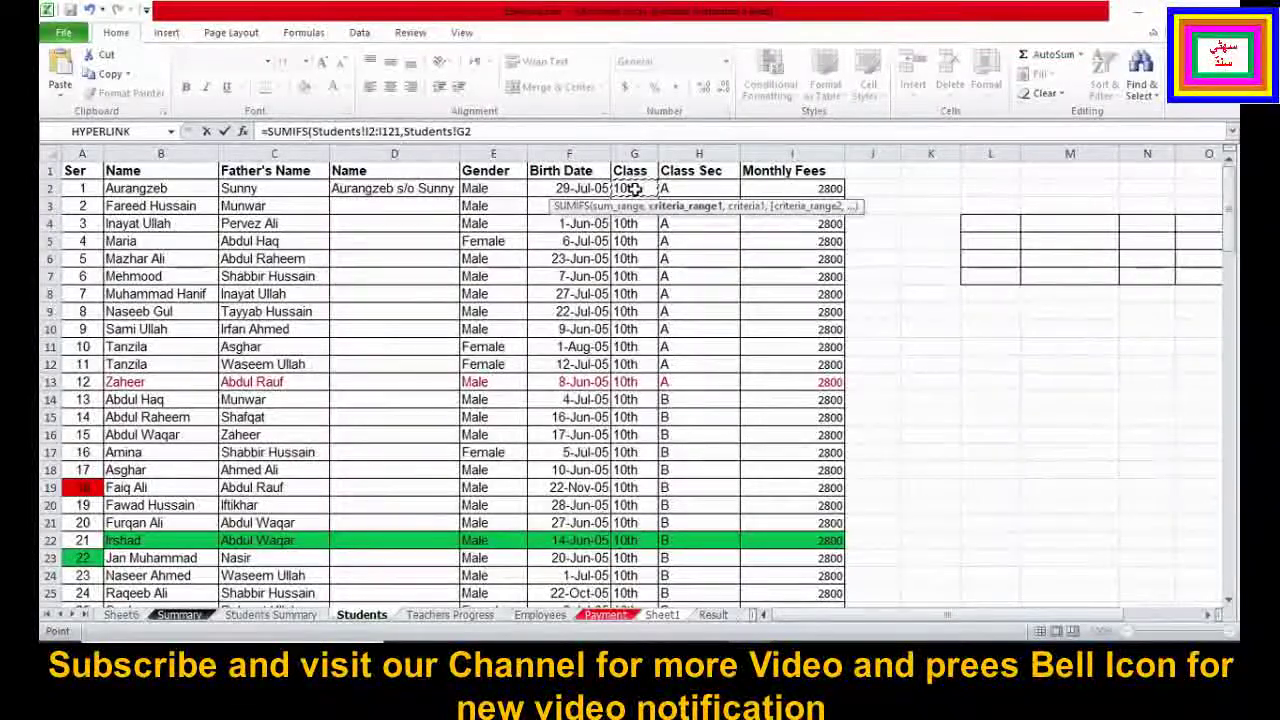
{"action": "key", "text": "ctrl+shift+Down"}
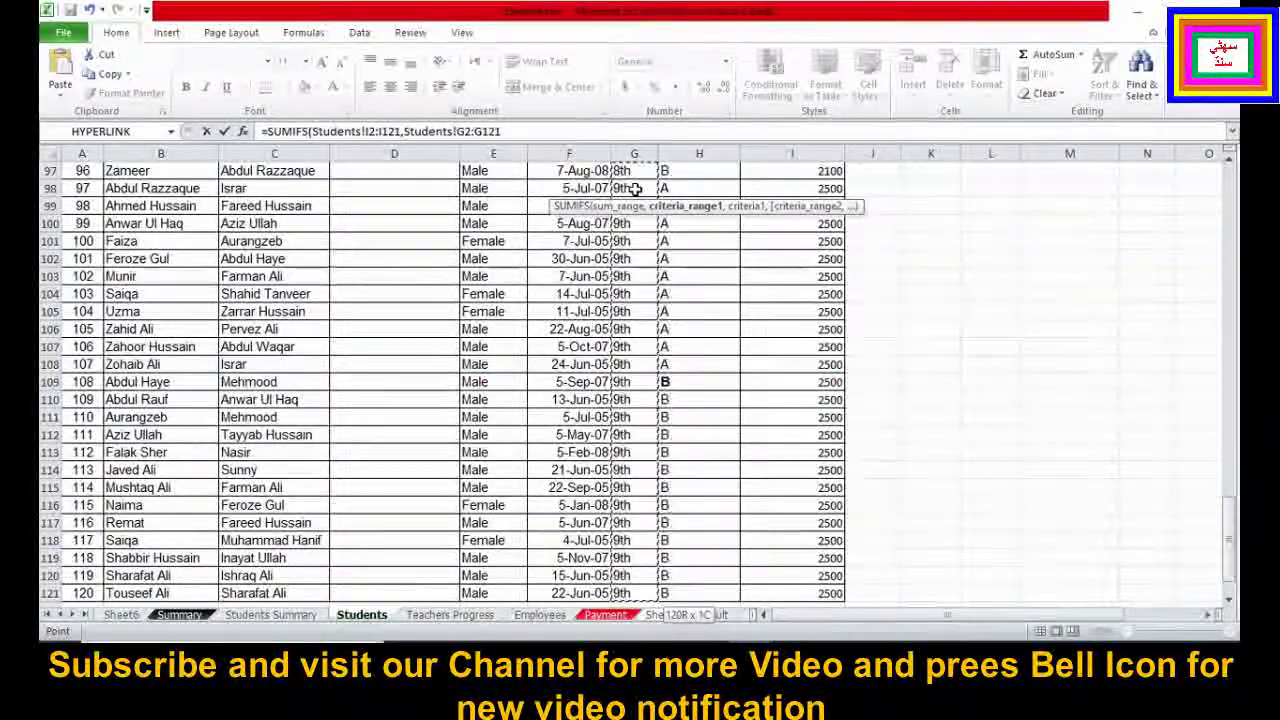
{"action": "type", "text": ",\"6t"}
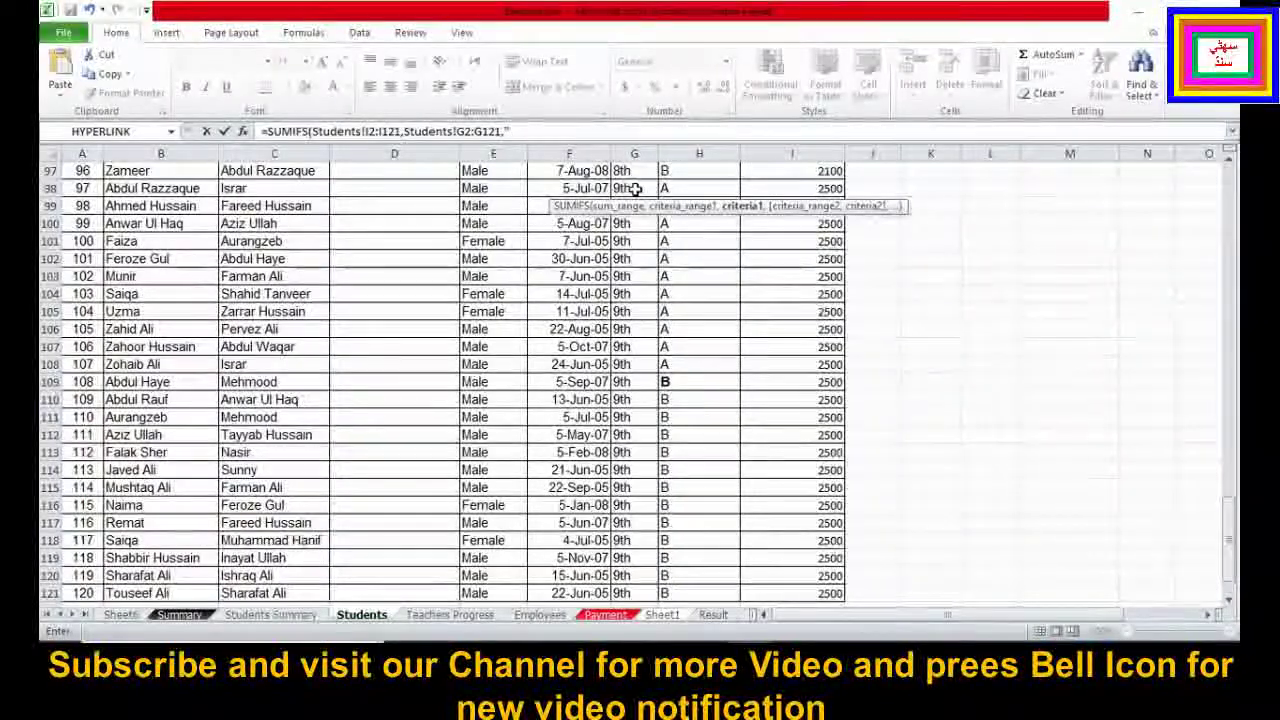
{"action": "type", "text": "h"}
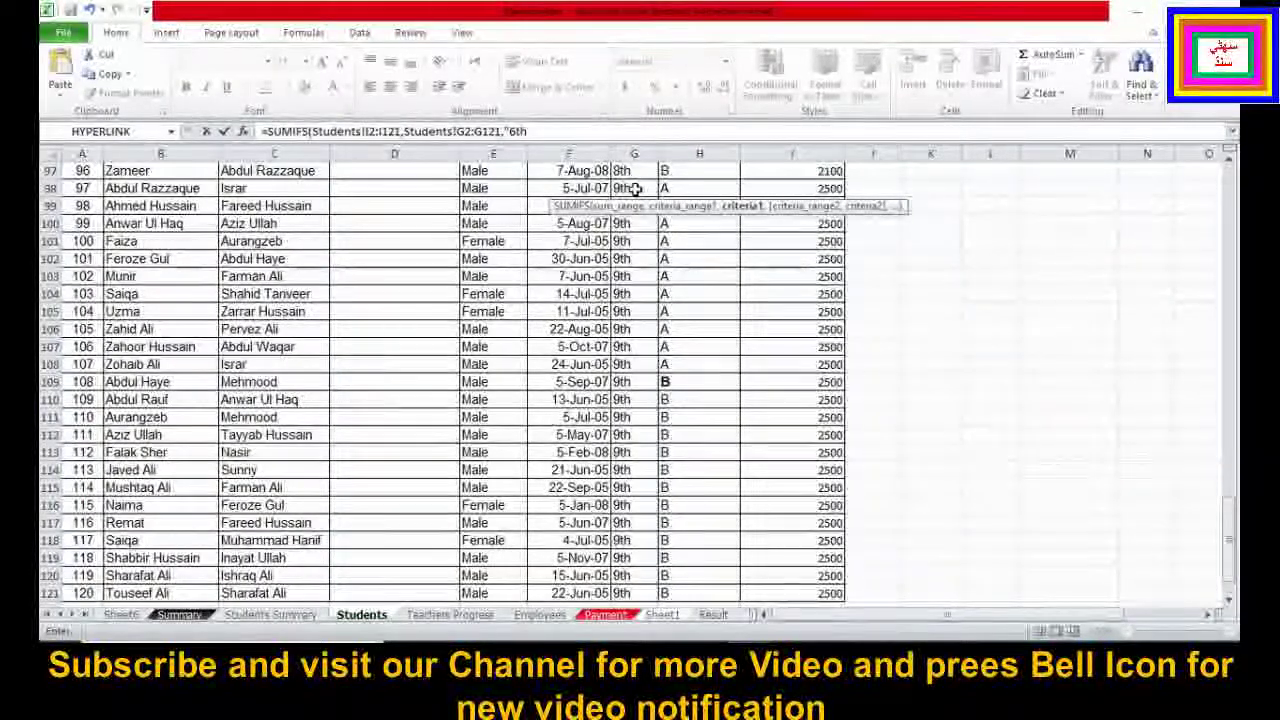
{"action": "type", "text": "\","}
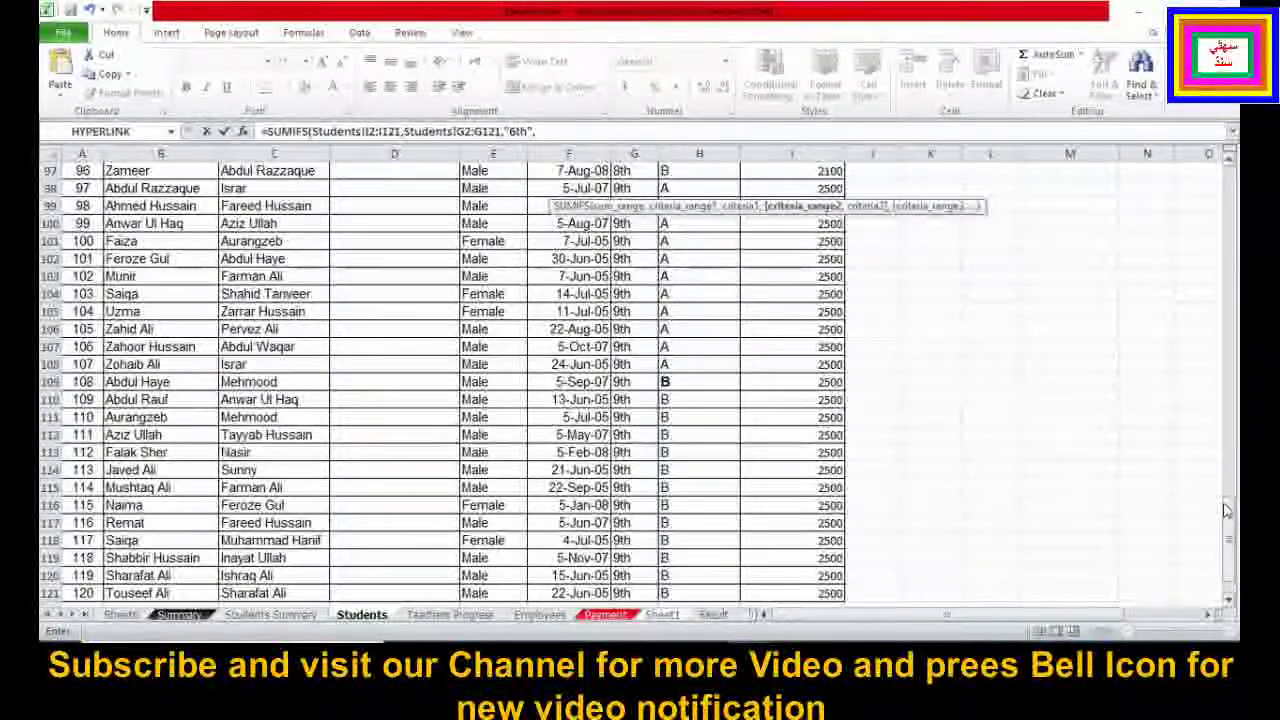
{"action": "left_click_drag", "start_coordinate": [1232, 528], "coordinate": [1226, 170]}
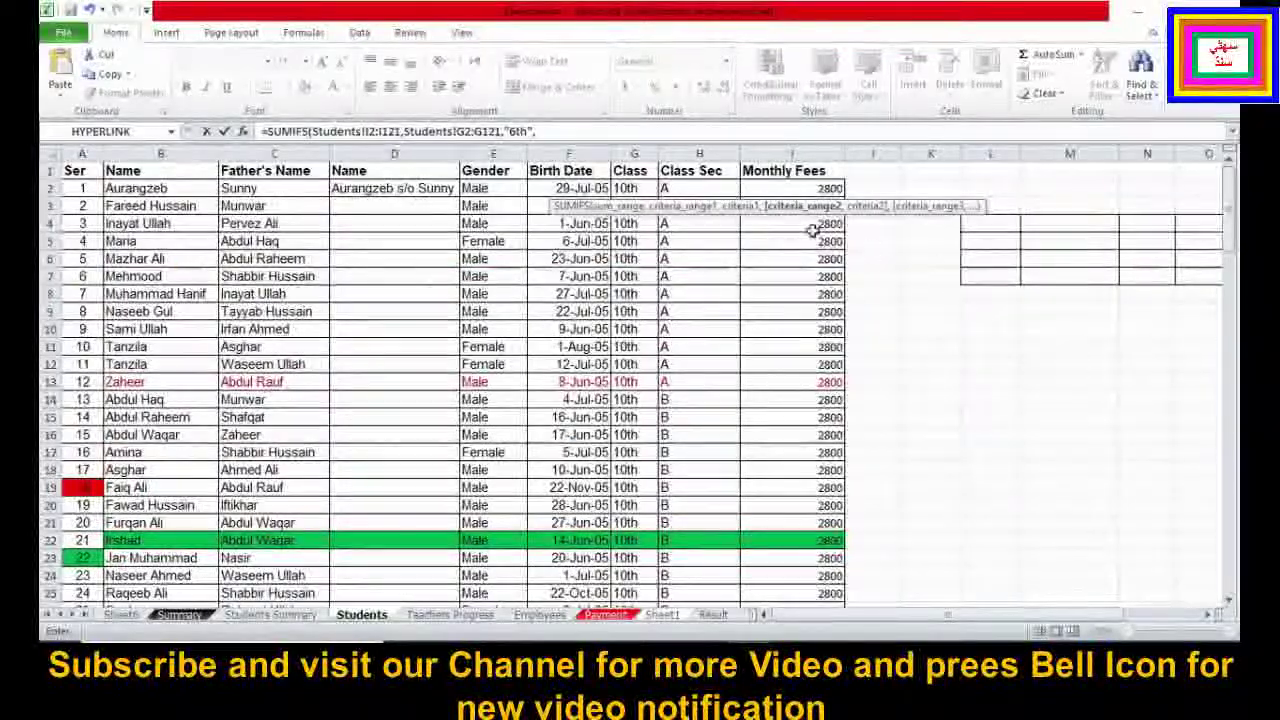
{"action": "left_click", "coordinate": [685, 188]}
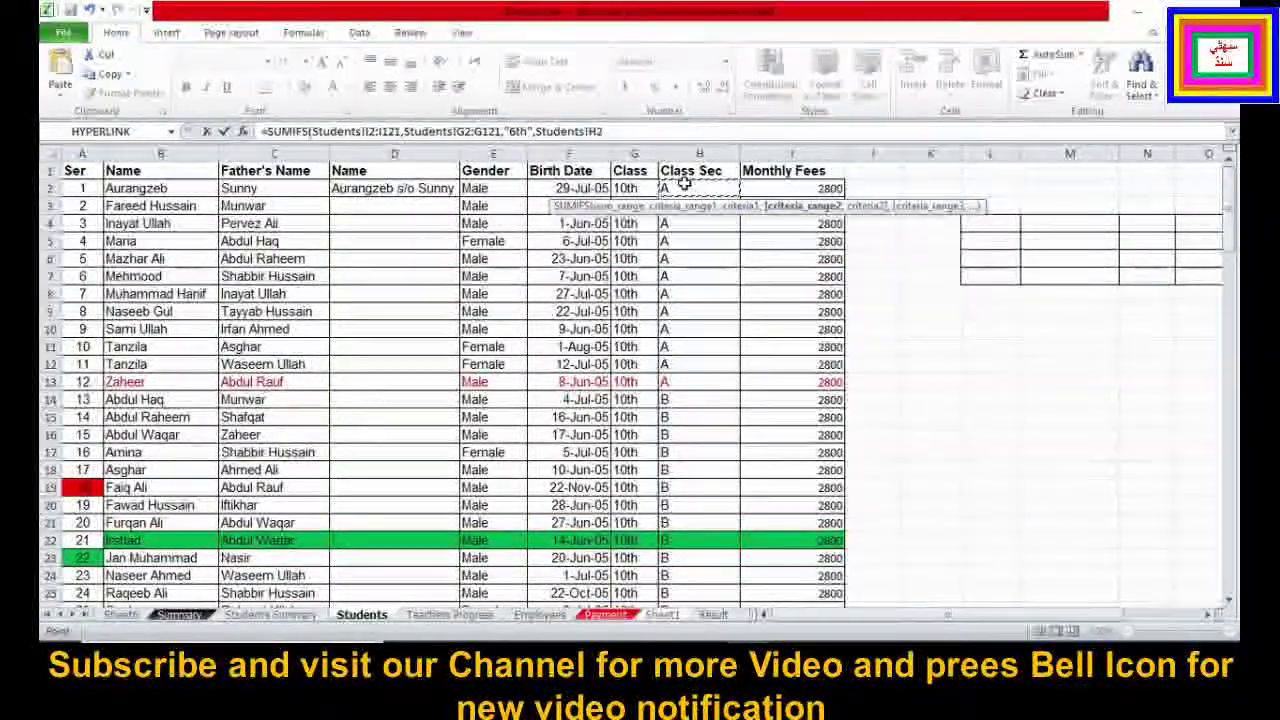
{"action": "key", "text": "ctrl+shift+Down"}
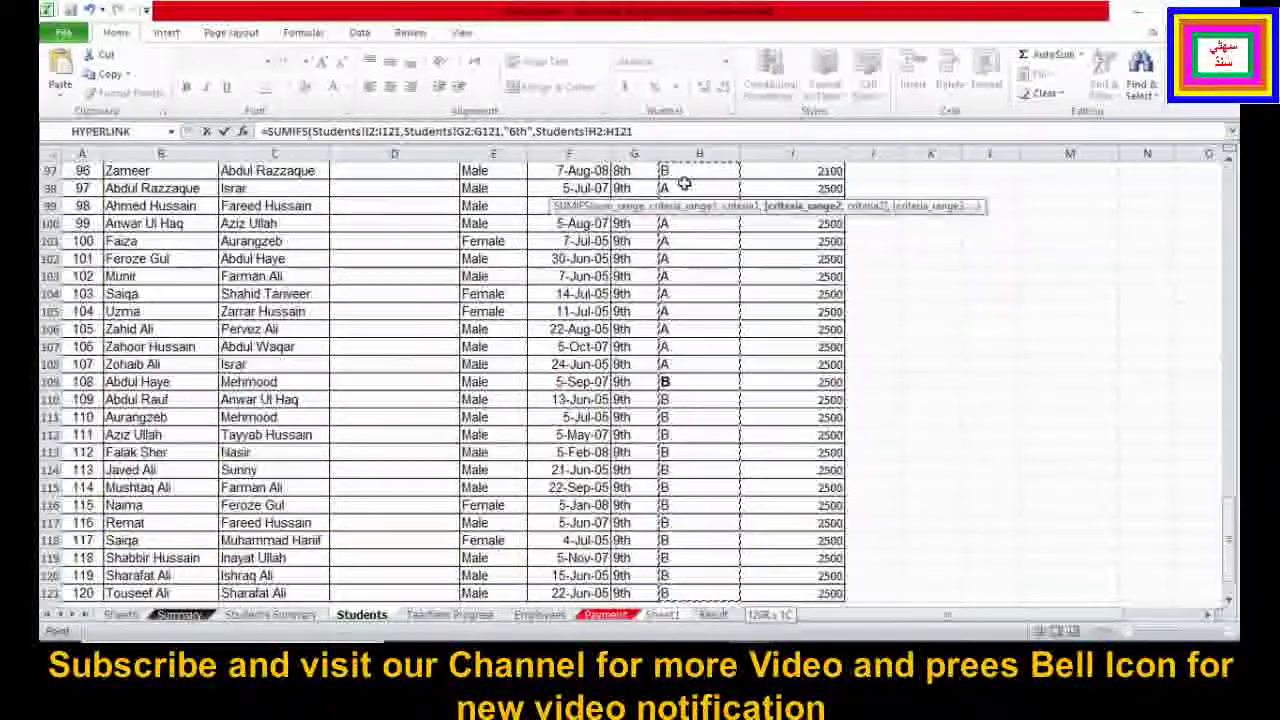
{"action": "type", "text": ",\"A\""}
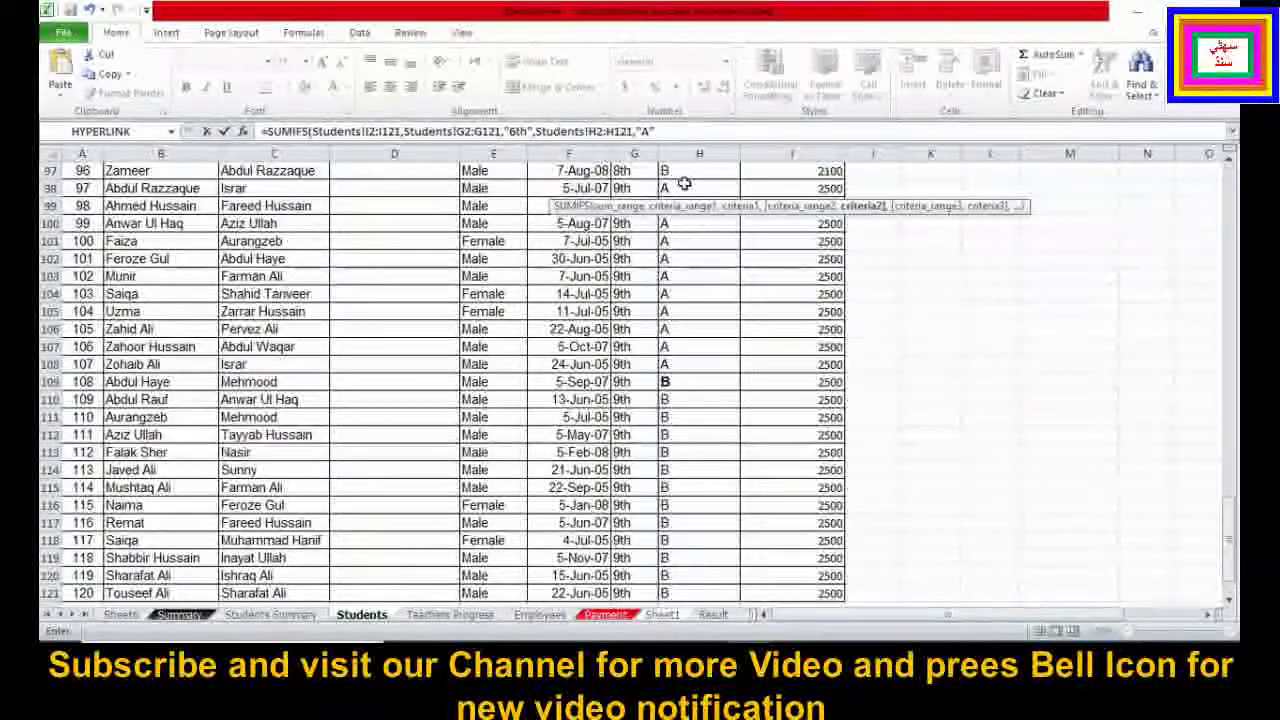
{"action": "type", "text": ")"}
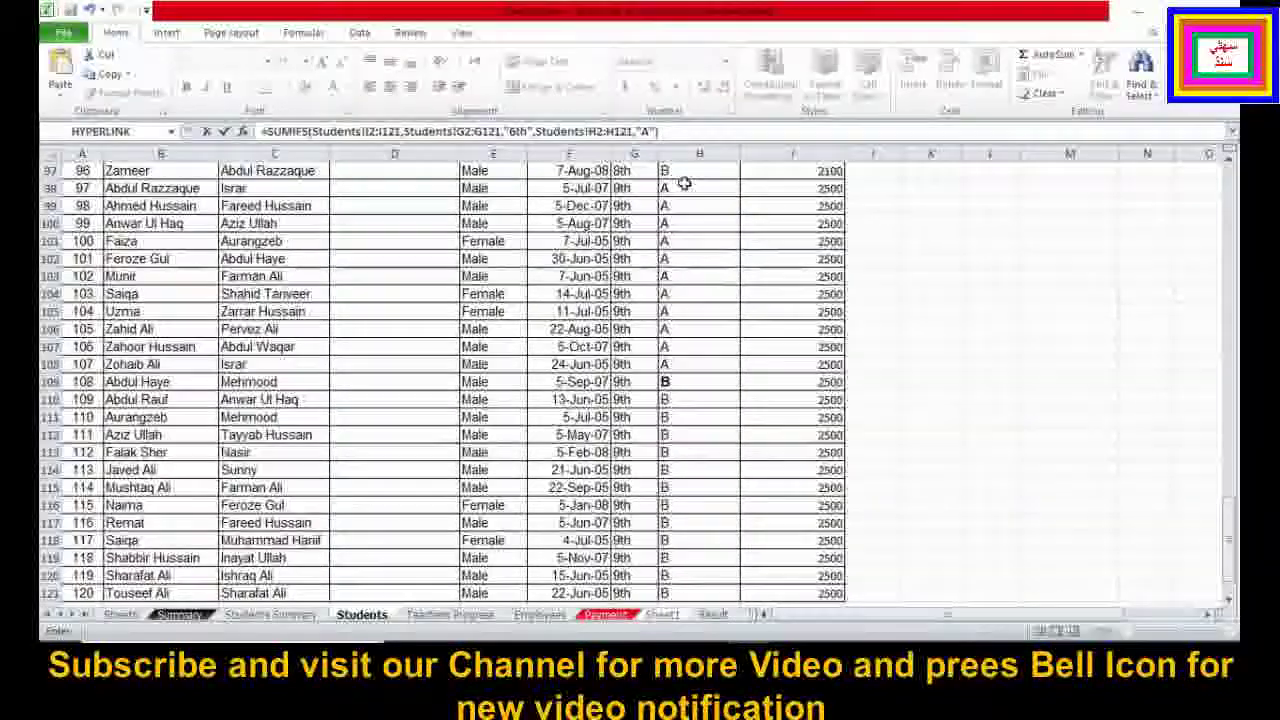
{"action": "key", "text": "Return"}
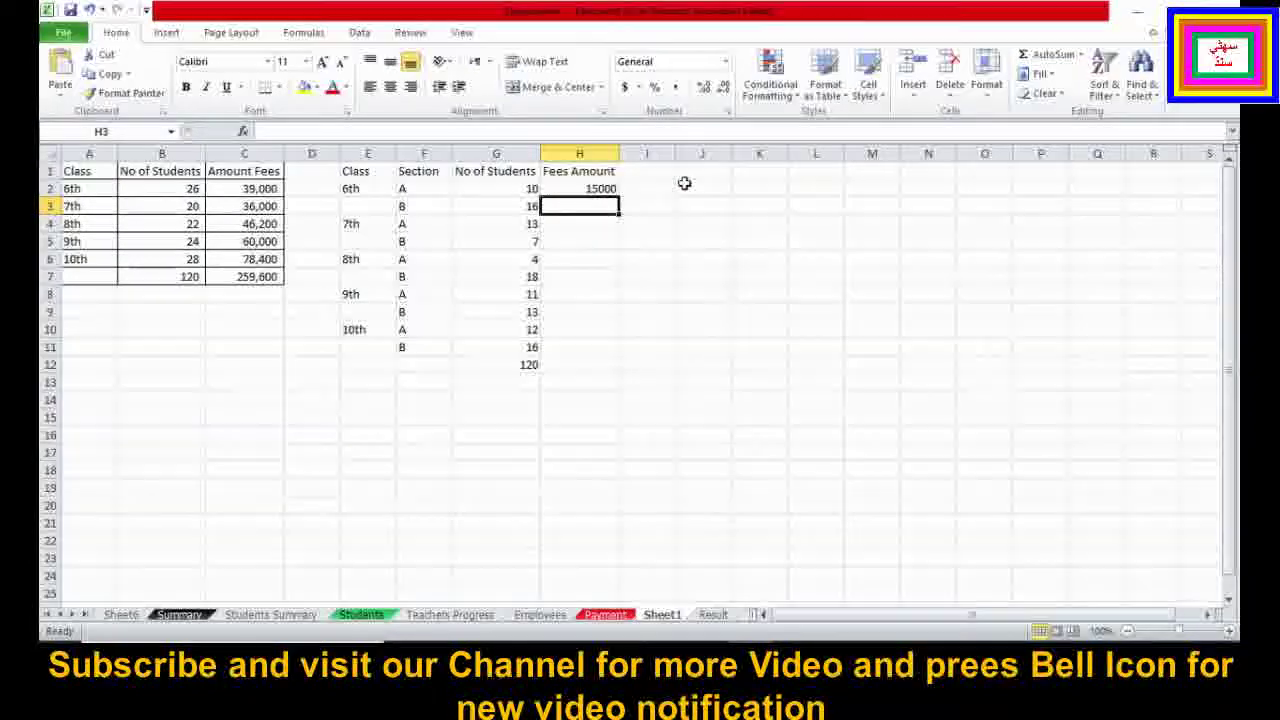
Copy H2's fee formula and paste it into H3, adjusting it for 6th B
{"action": "key", "text": "Up"}
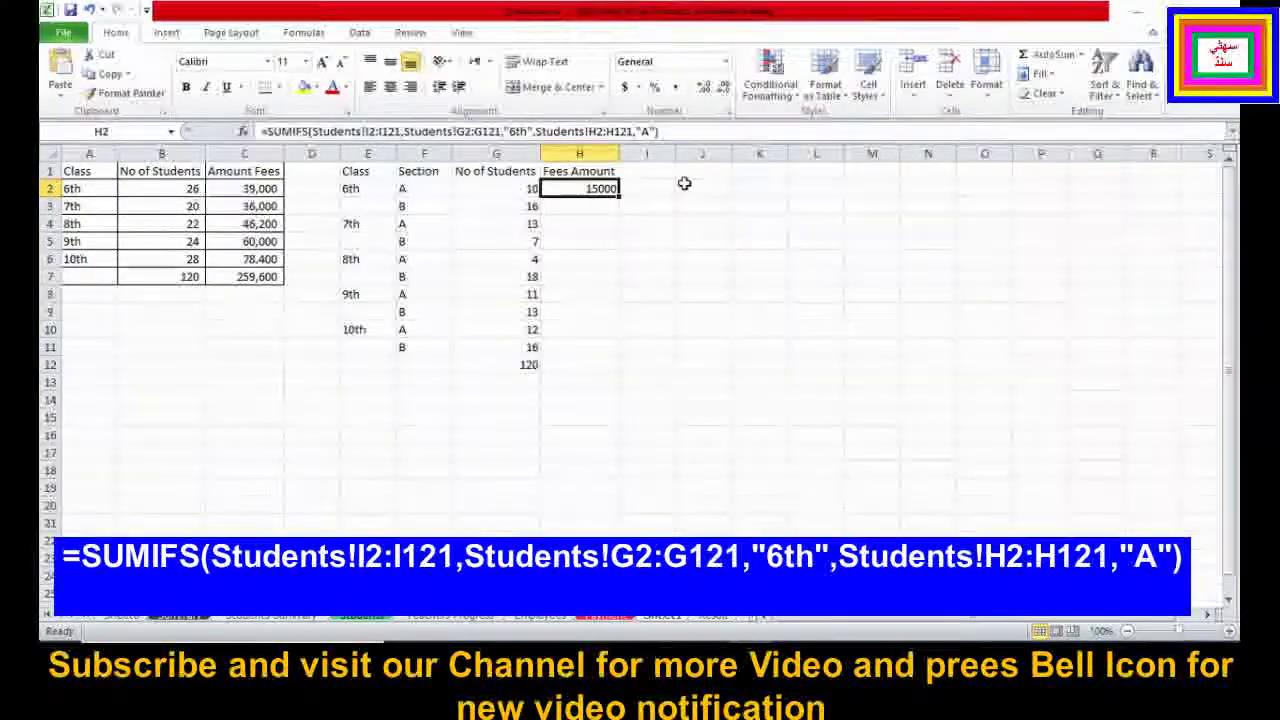
{"action": "key", "text": "F2"}
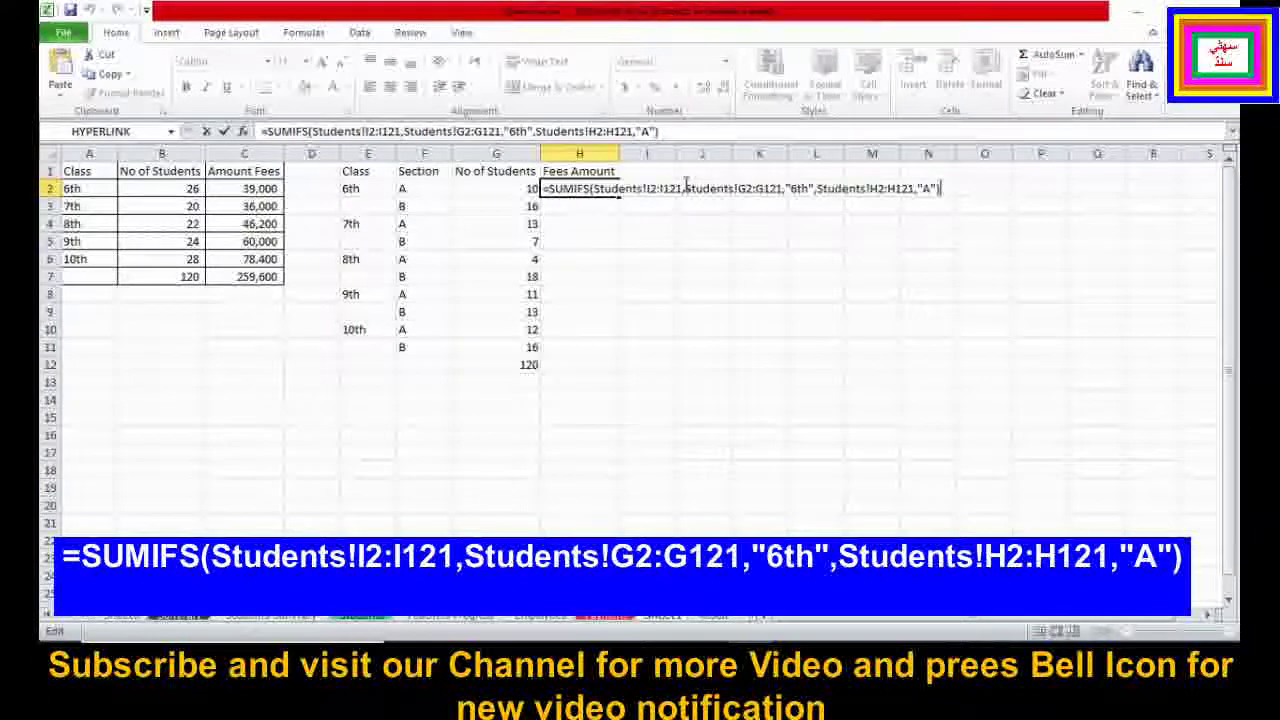
{"action": "key", "text": "shift+Home"}
{"action": "key", "text": "ctrl+c"}
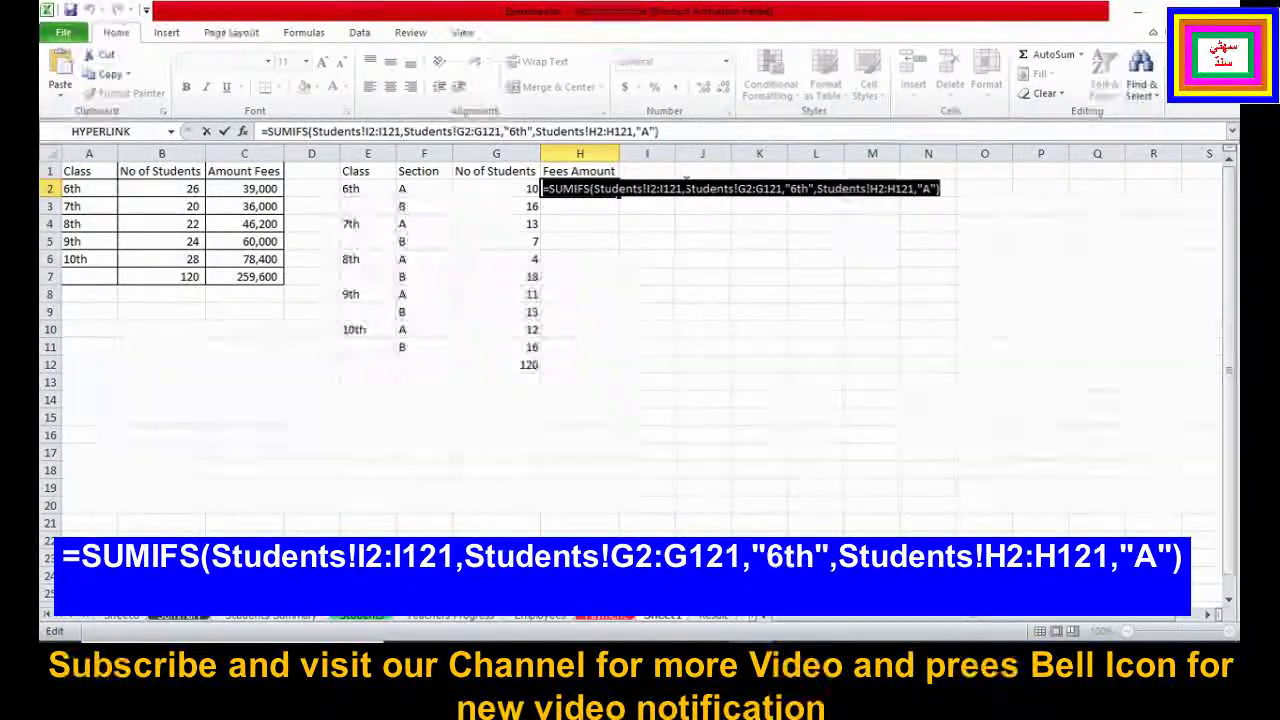
{"action": "key", "text": "Return"}
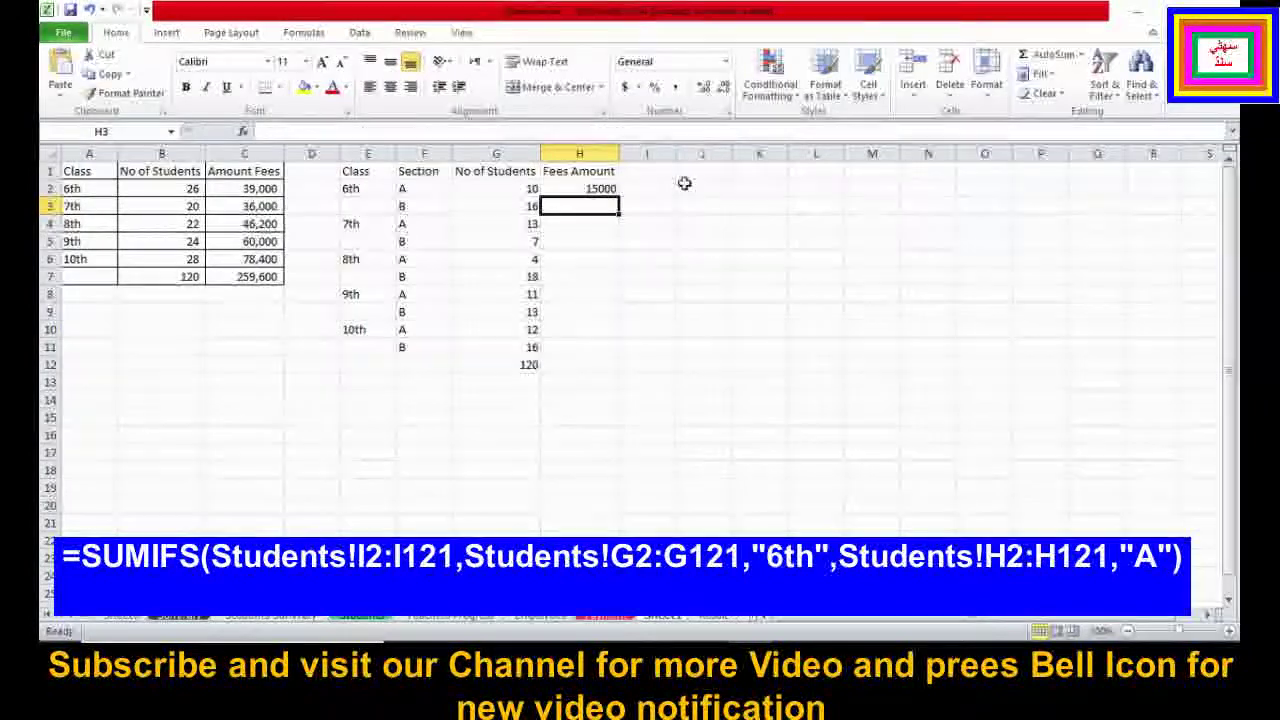
{"action": "key", "text": "ctrl+v"}
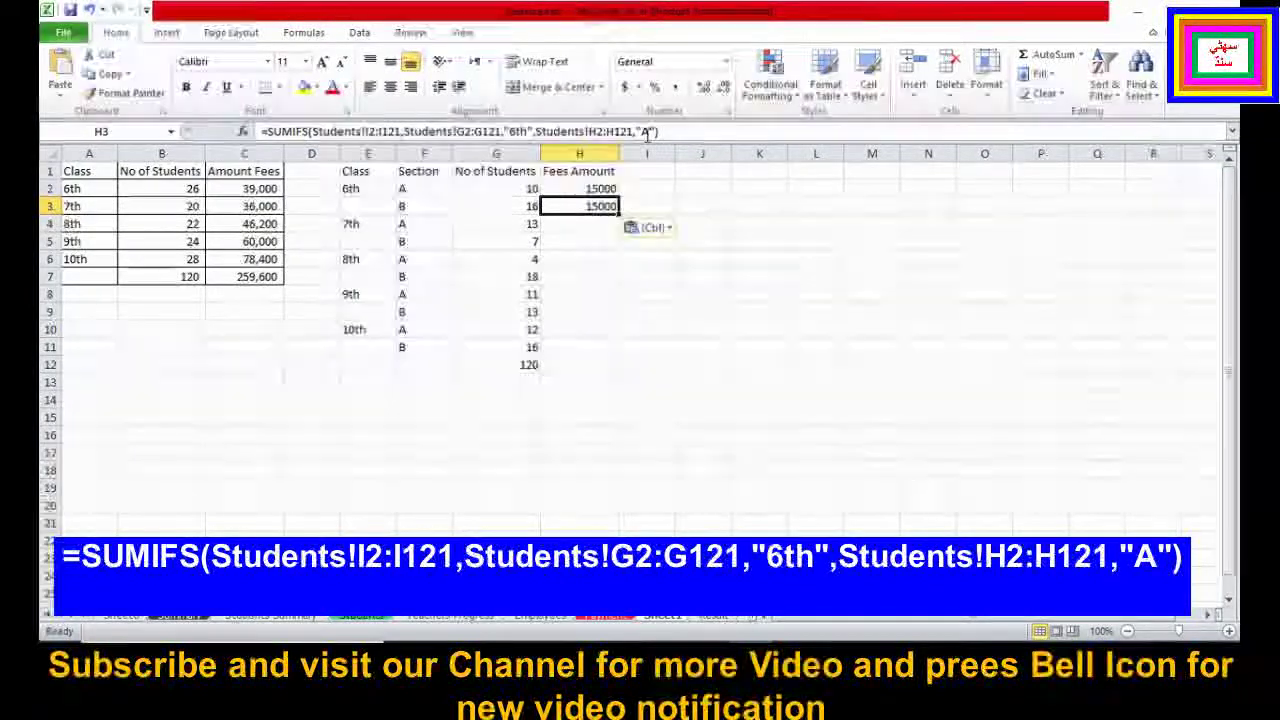
{"action": "left_click", "coordinate": [647, 133]}
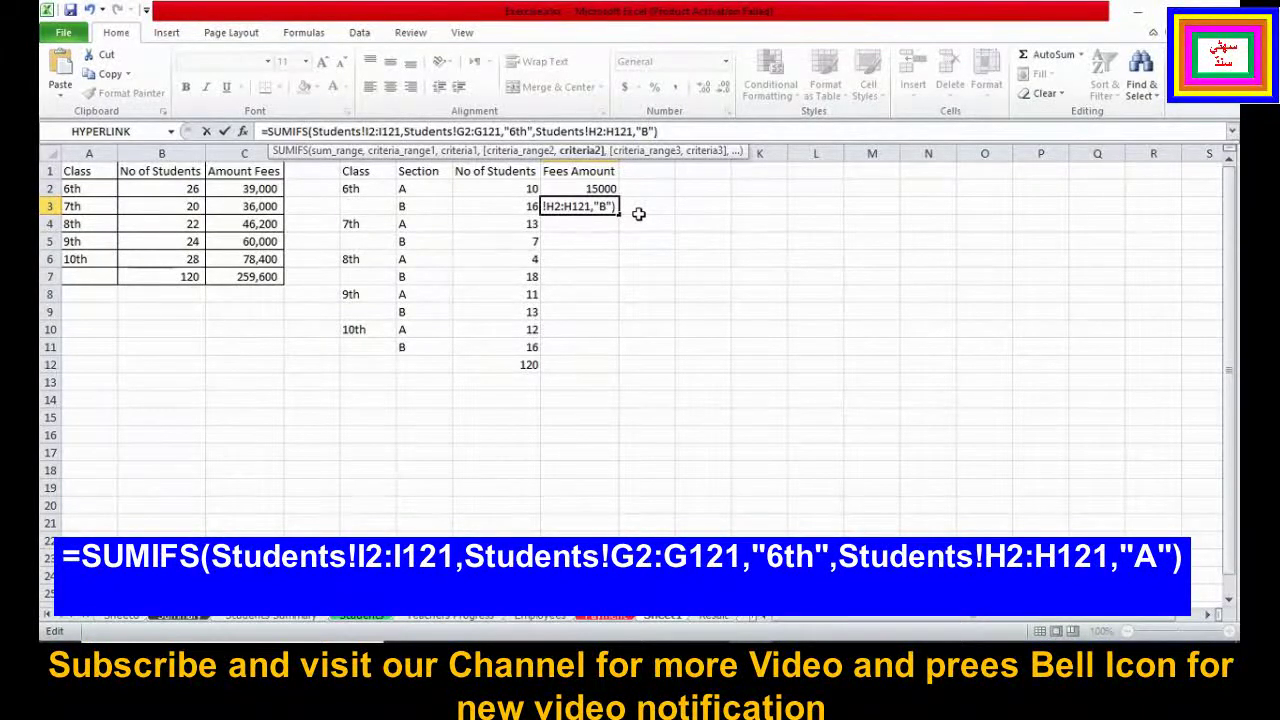
{"action": "key", "text": "Return"}
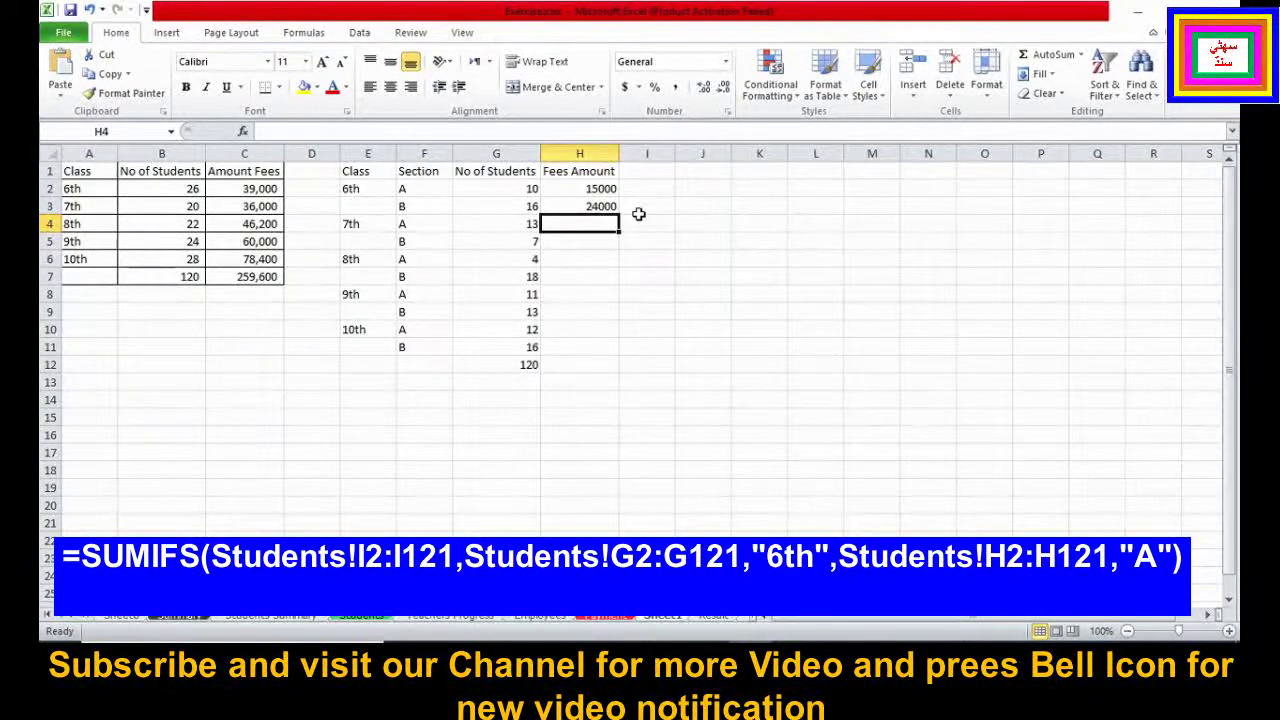
Paste the fee formula into H4 and change the class criterion to "7th" for 7th A
{"action": "key", "text": "ctrl+v"}
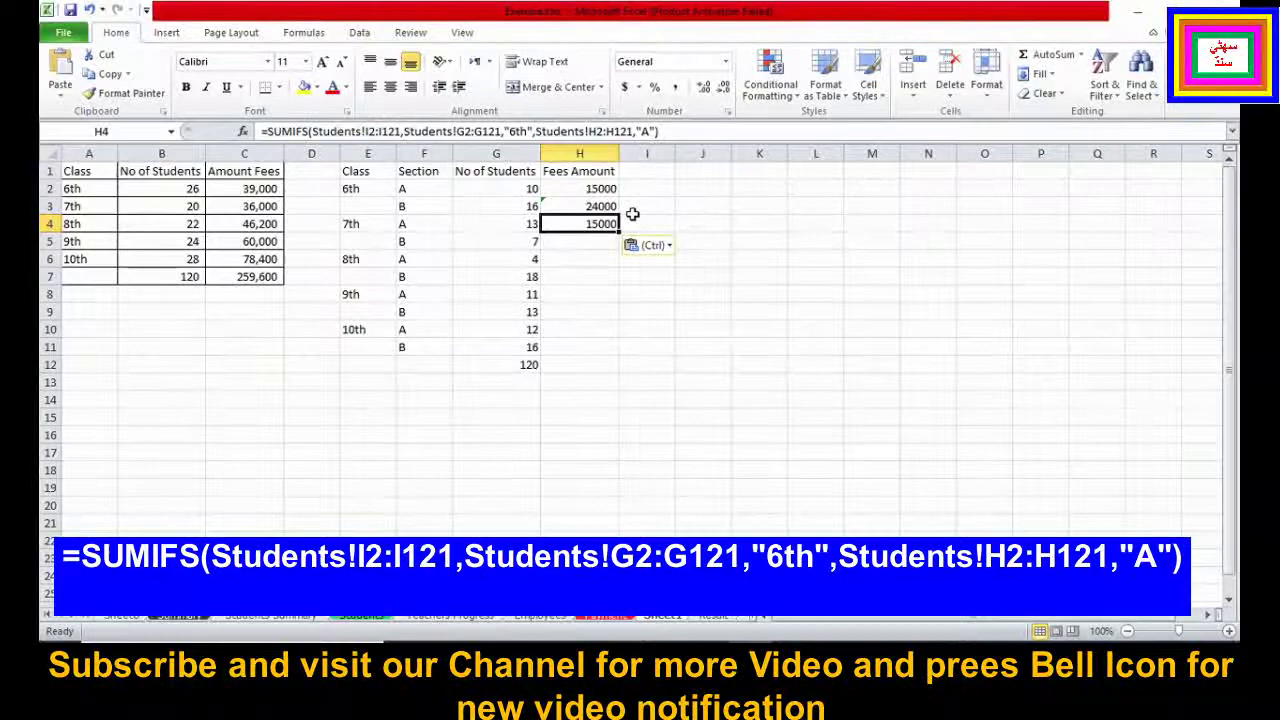
{"action": "left_click", "coordinate": [516, 131]}
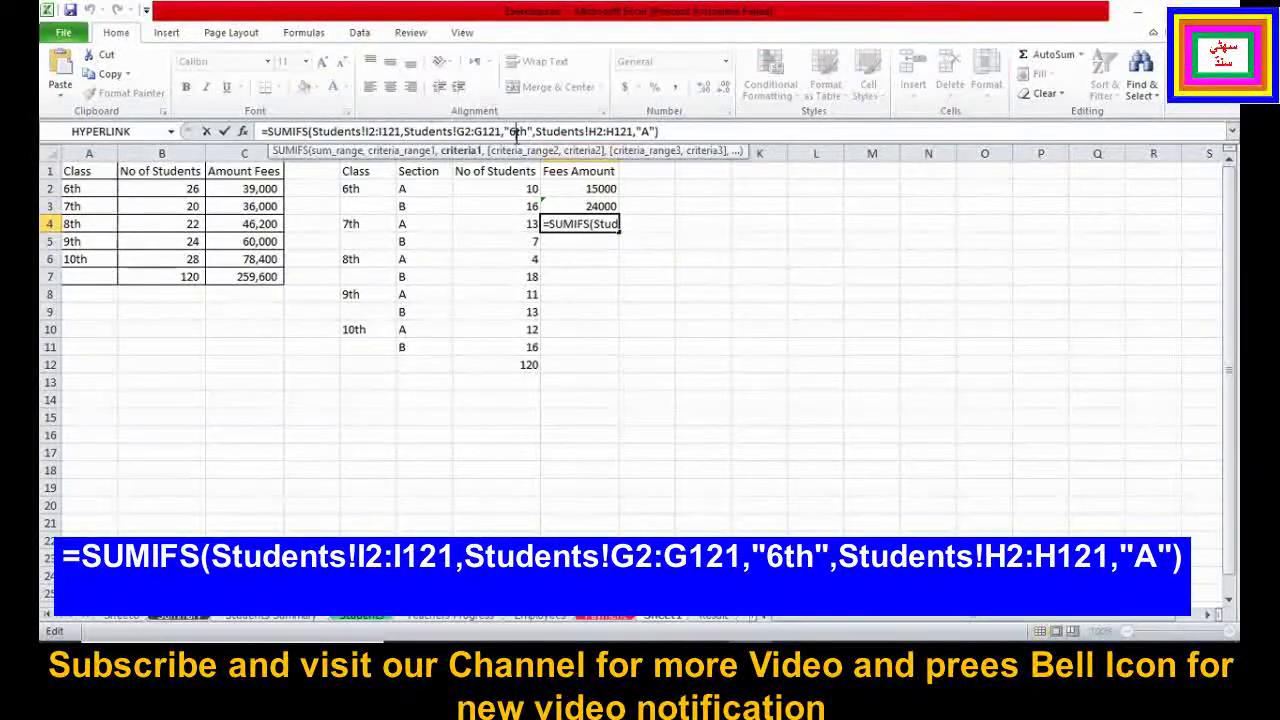
{"action": "key", "text": "BackSpace"}
{"action": "type", "text": "7"}
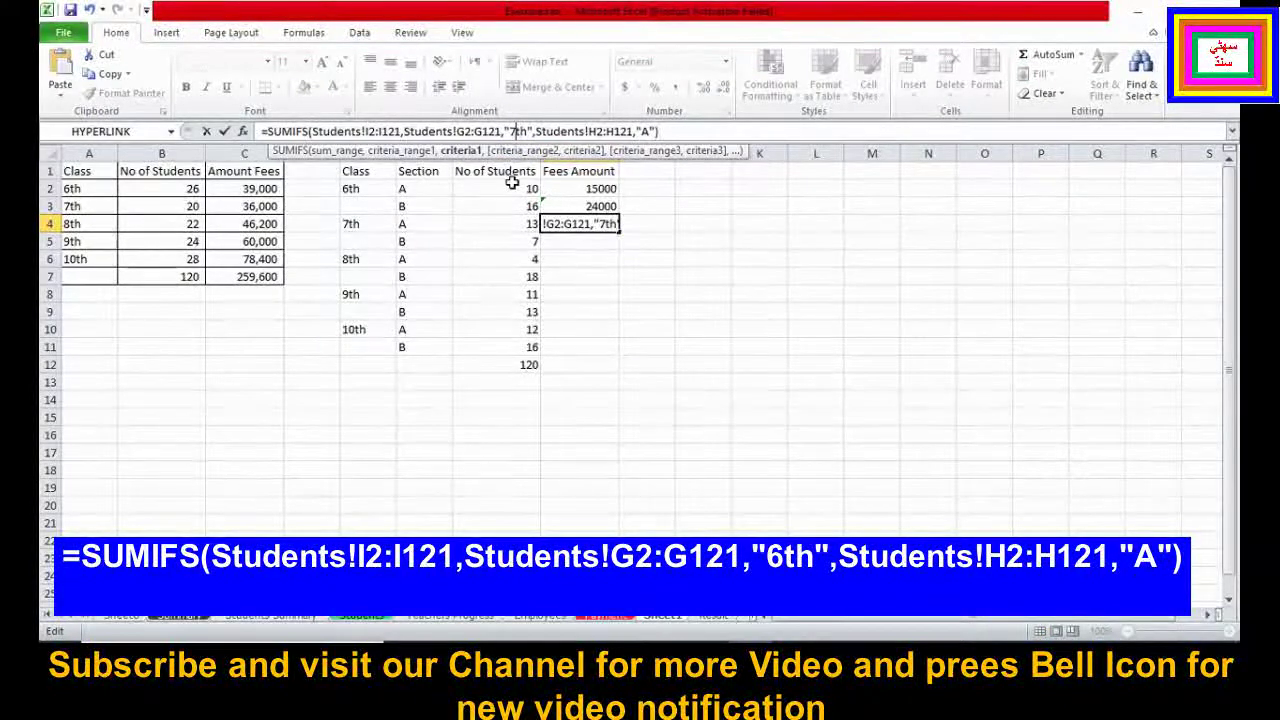
{"action": "key", "text": "Right"}
{"action": "key", "text": "Right"}
{"action": "key", "text": "Right"}
{"action": "key", "text": "Right"}
{"action": "key", "text": "Right"}
{"action": "key", "text": "Right"}
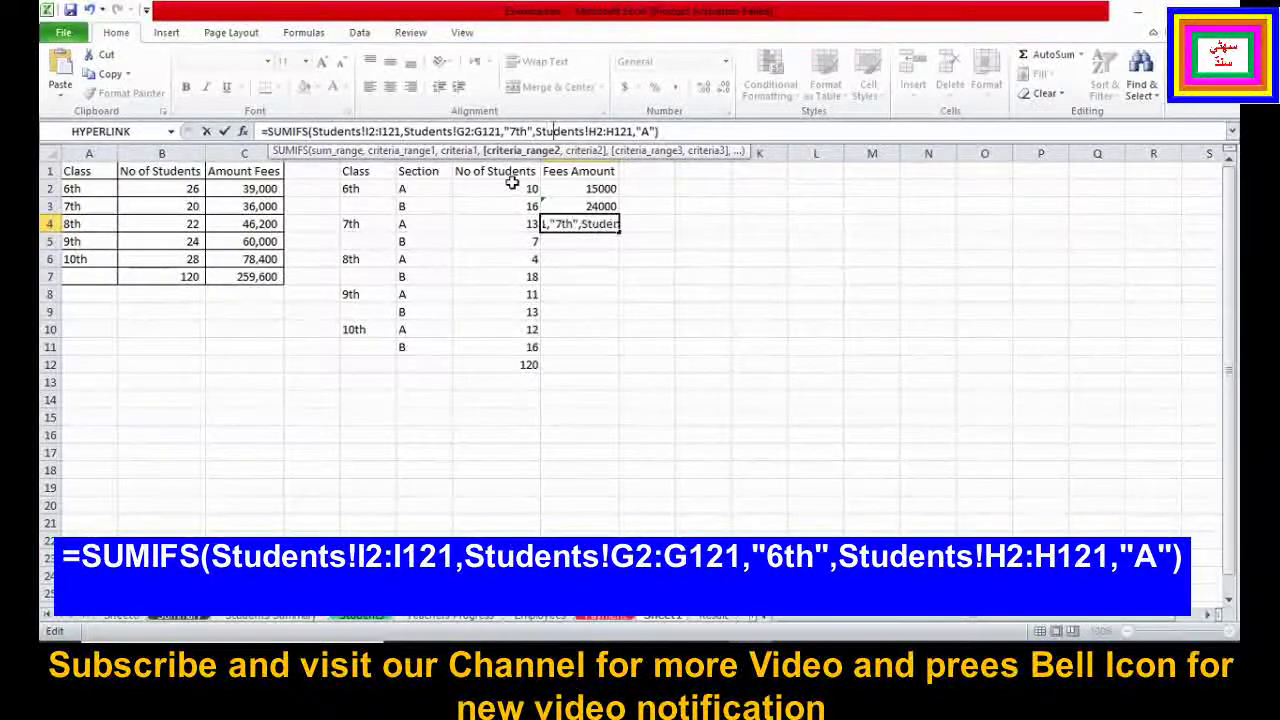
{"action": "key", "text": "Right"}
{"action": "key", "text": "Right"}
{"action": "key", "text": "Right"}
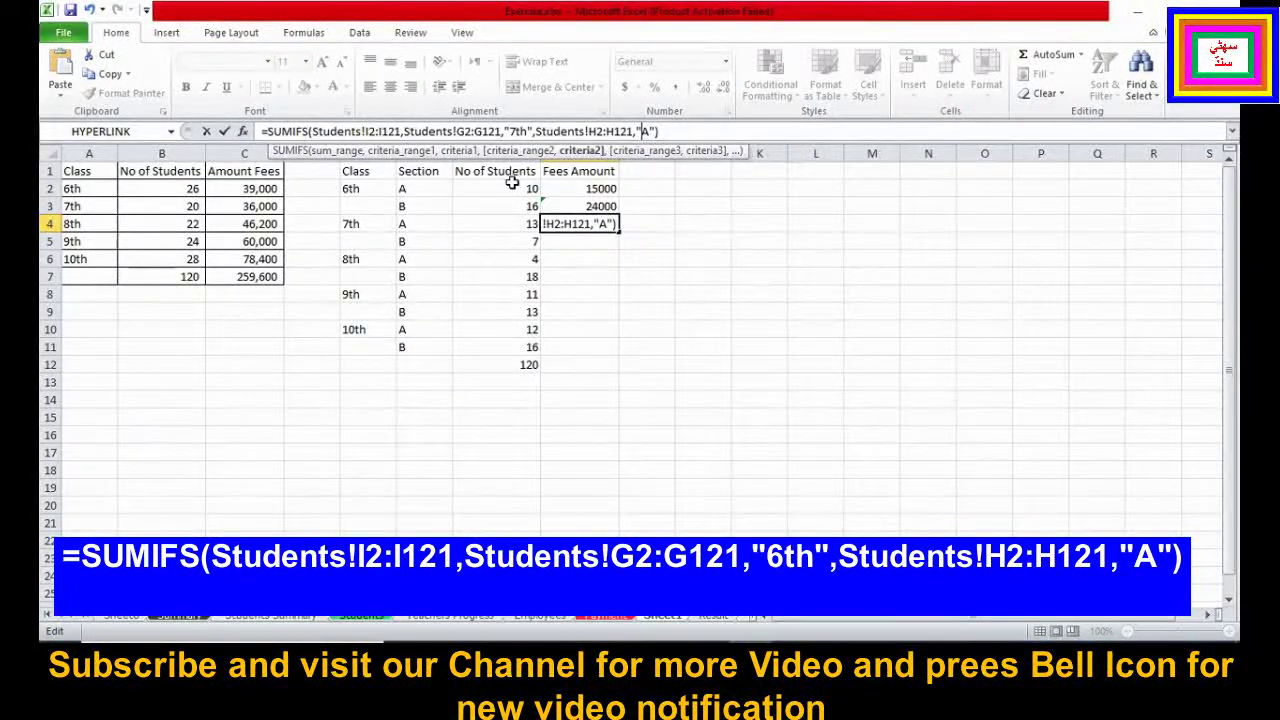
{"action": "key", "text": "Return"}
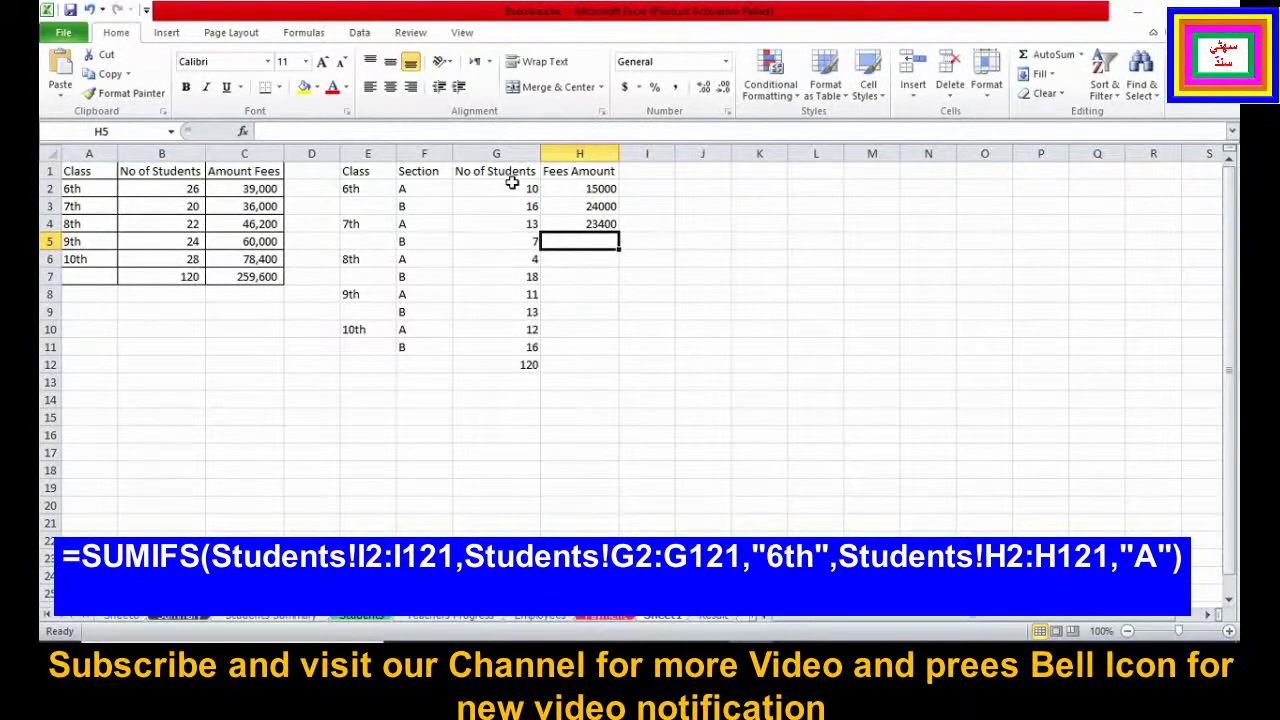
Paste the fee formula into H5 and set its criteria to 7th B
{"action": "key", "text": "ctrl+v"}
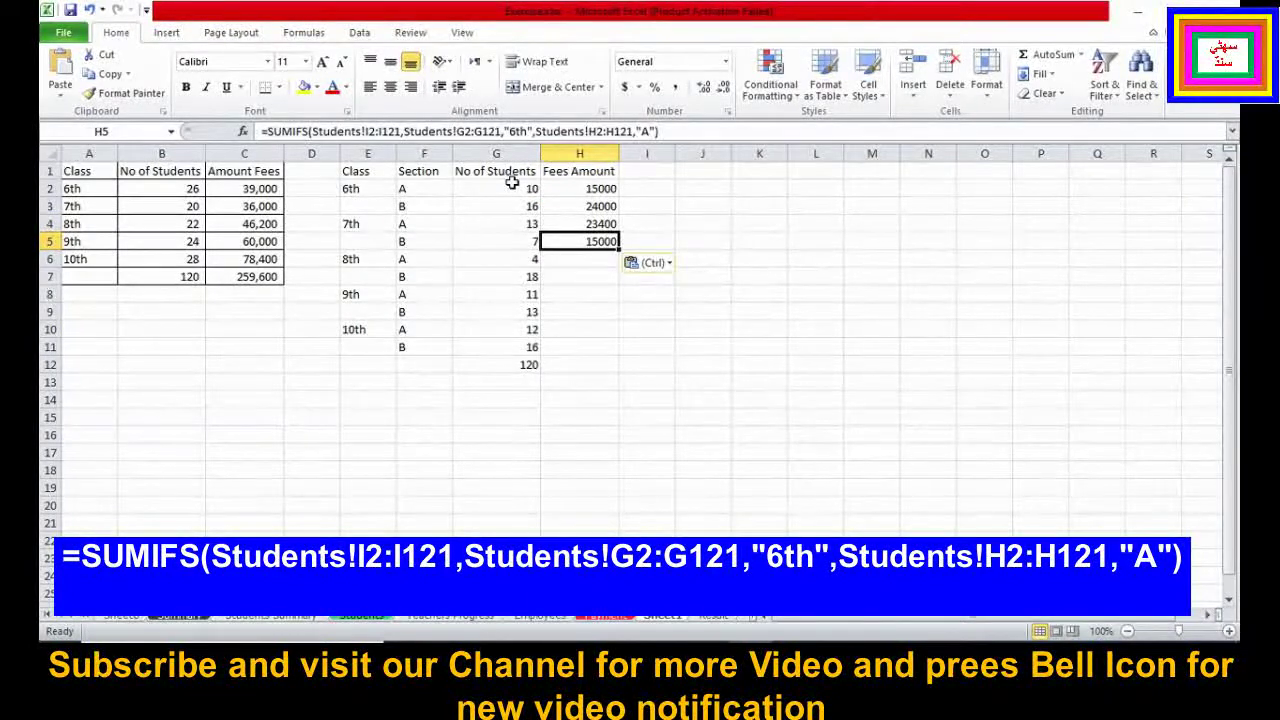
{"action": "left_click", "coordinate": [525, 131]}
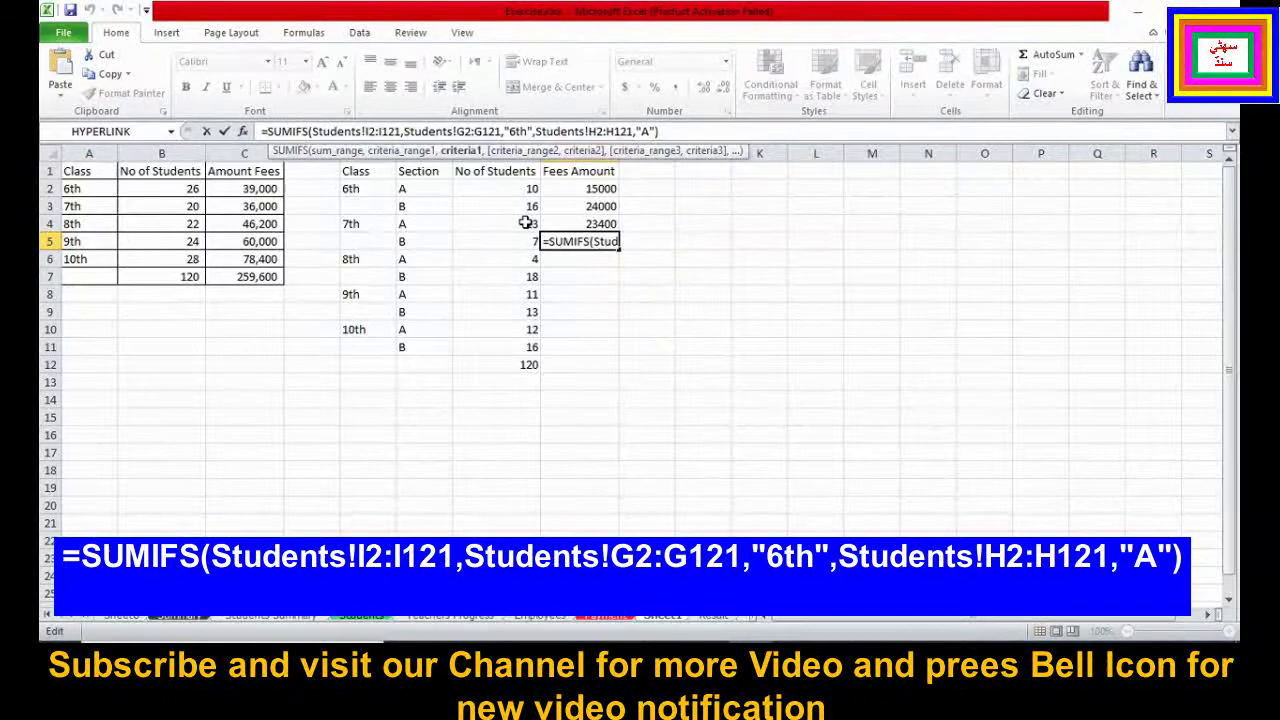
{"action": "key", "text": "BackSpace"}
{"action": "key", "text": "BackSpace"}
{"action": "key", "text": "BackSpace"}
{"action": "type", "text": "7th"}
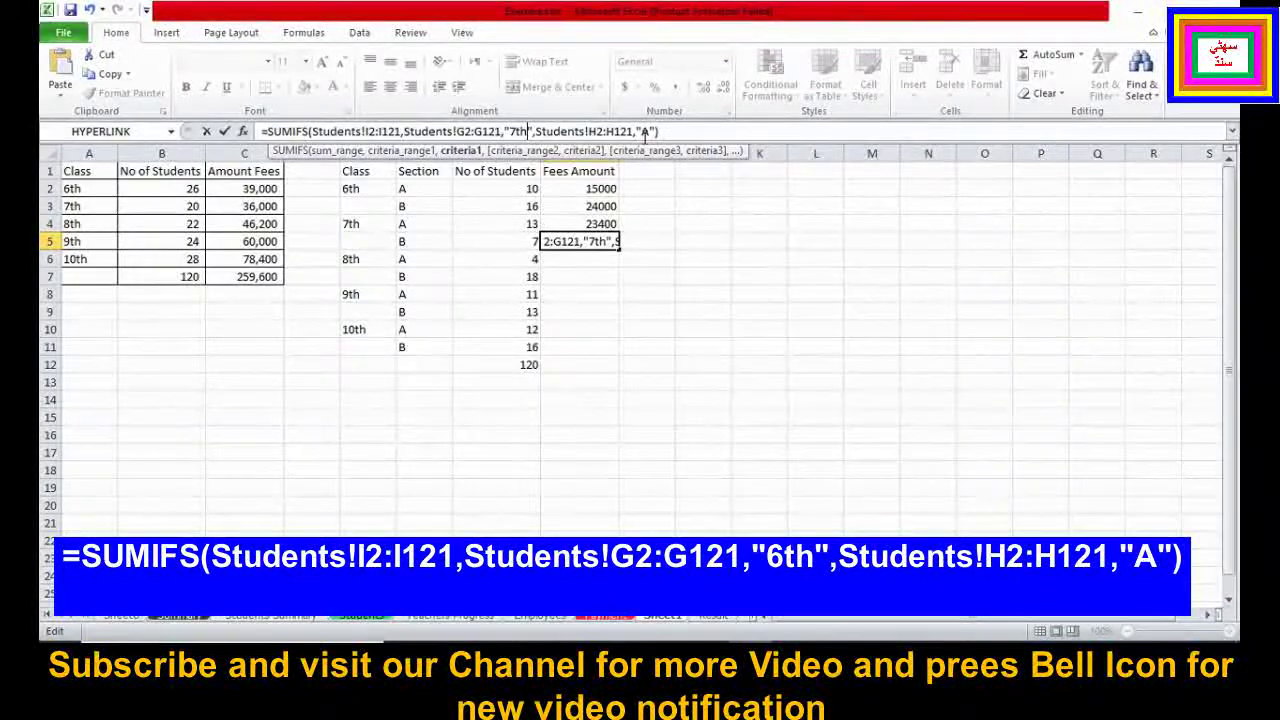
{"action": "key", "text": "BackSpace"}
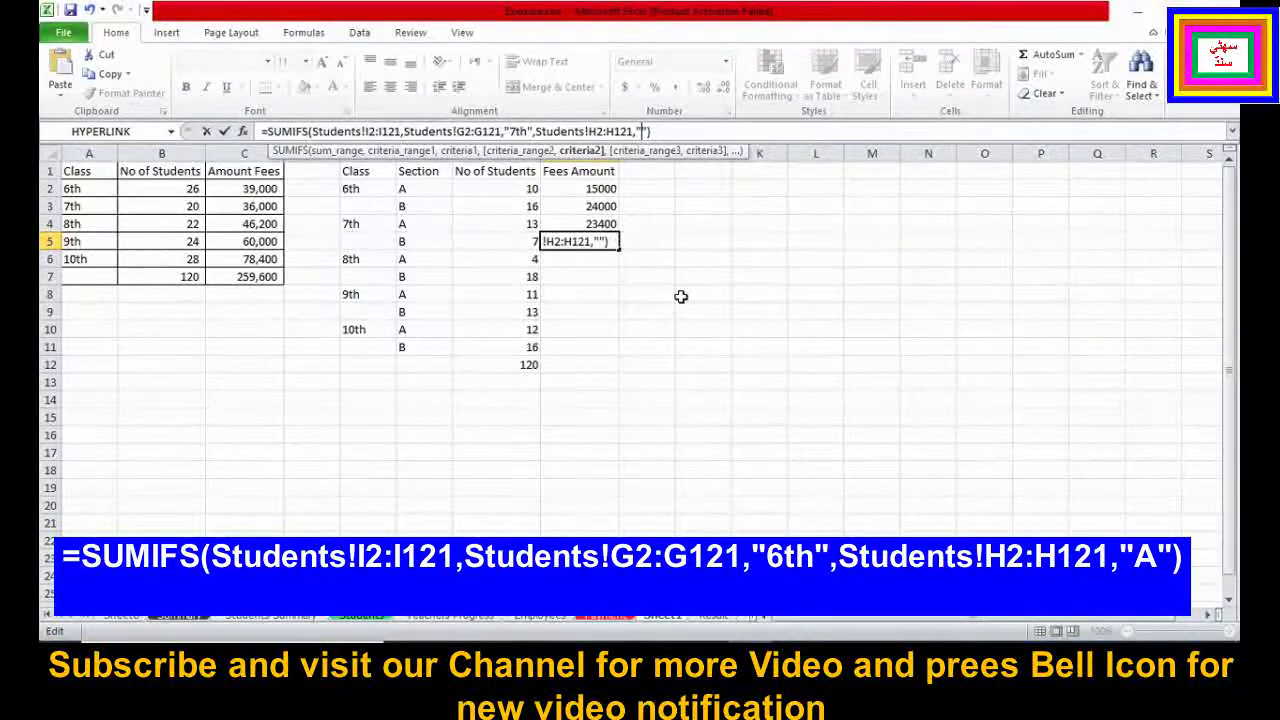
{"action": "type", "text": "B"}
{"action": "key", "text": "Return"}
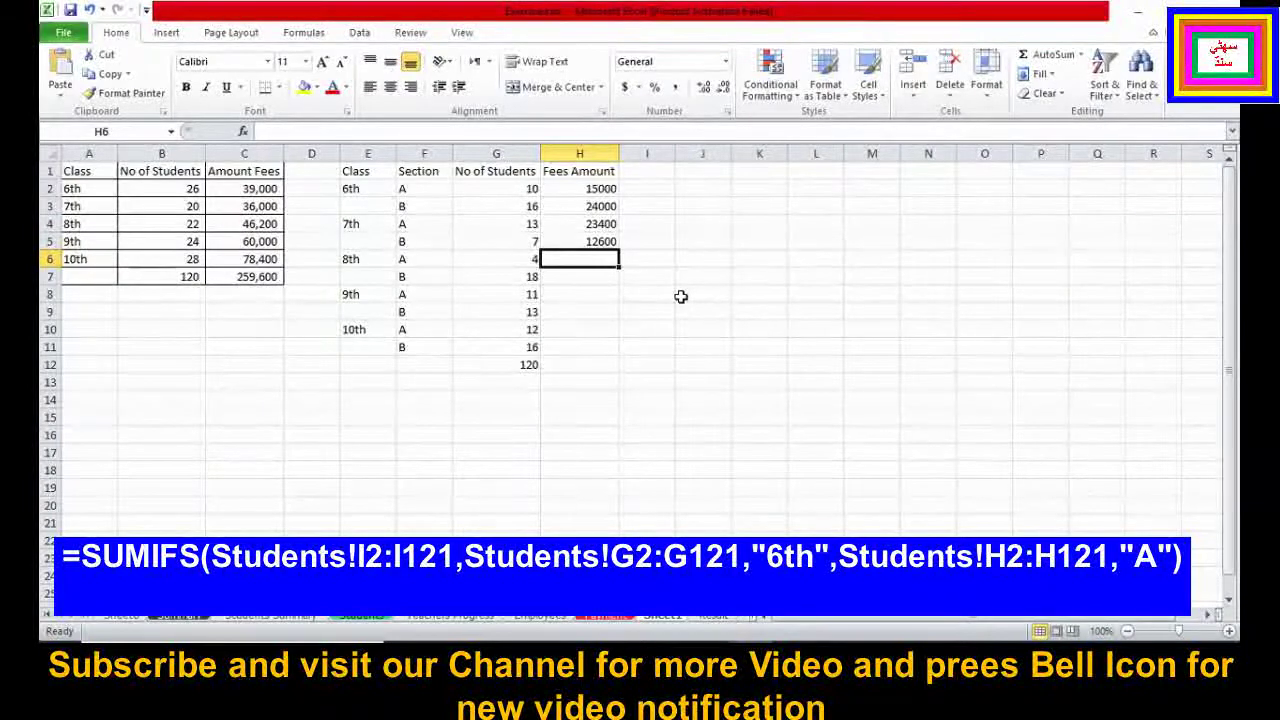
Paste and edit the fee formula for 8th A and 8th B in H6:H7
{"action": "type", "text": "=SUMIFS(Students!I2:I121,Students!G2:G121,\"6th\",Students!H2:H121,\"A\")"}
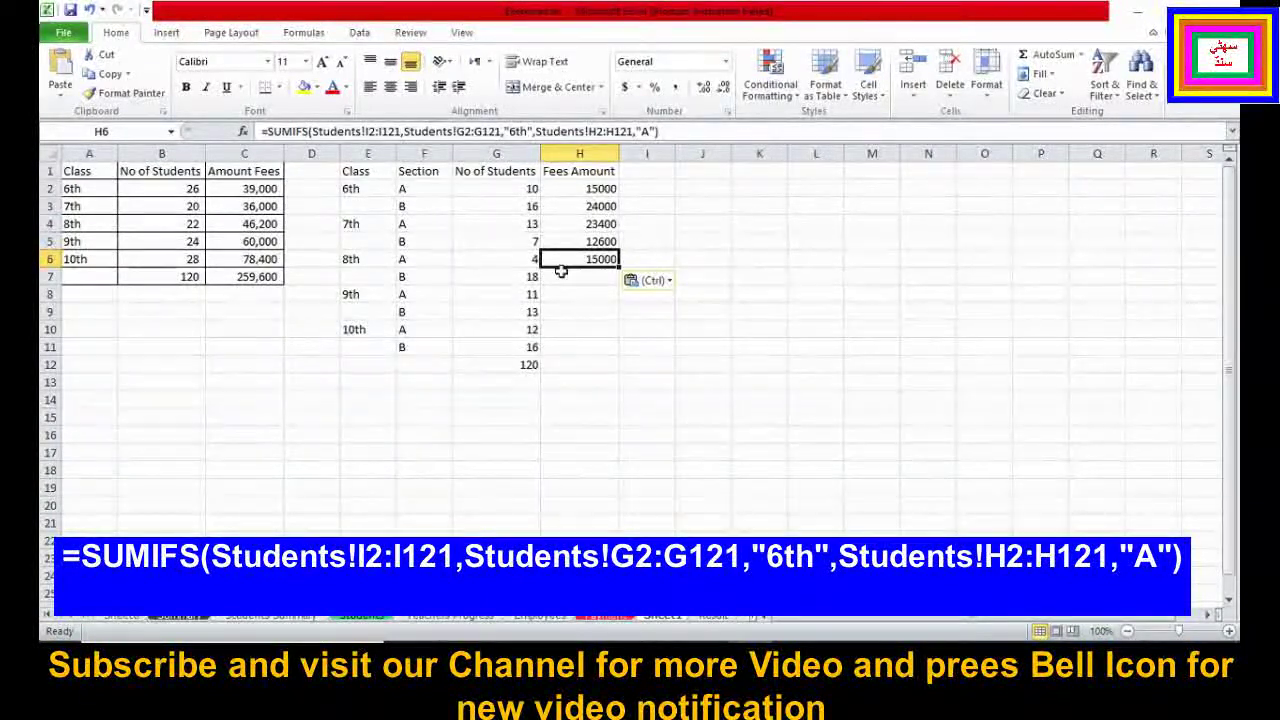
{"action": "left_click", "coordinate": [513, 131]}
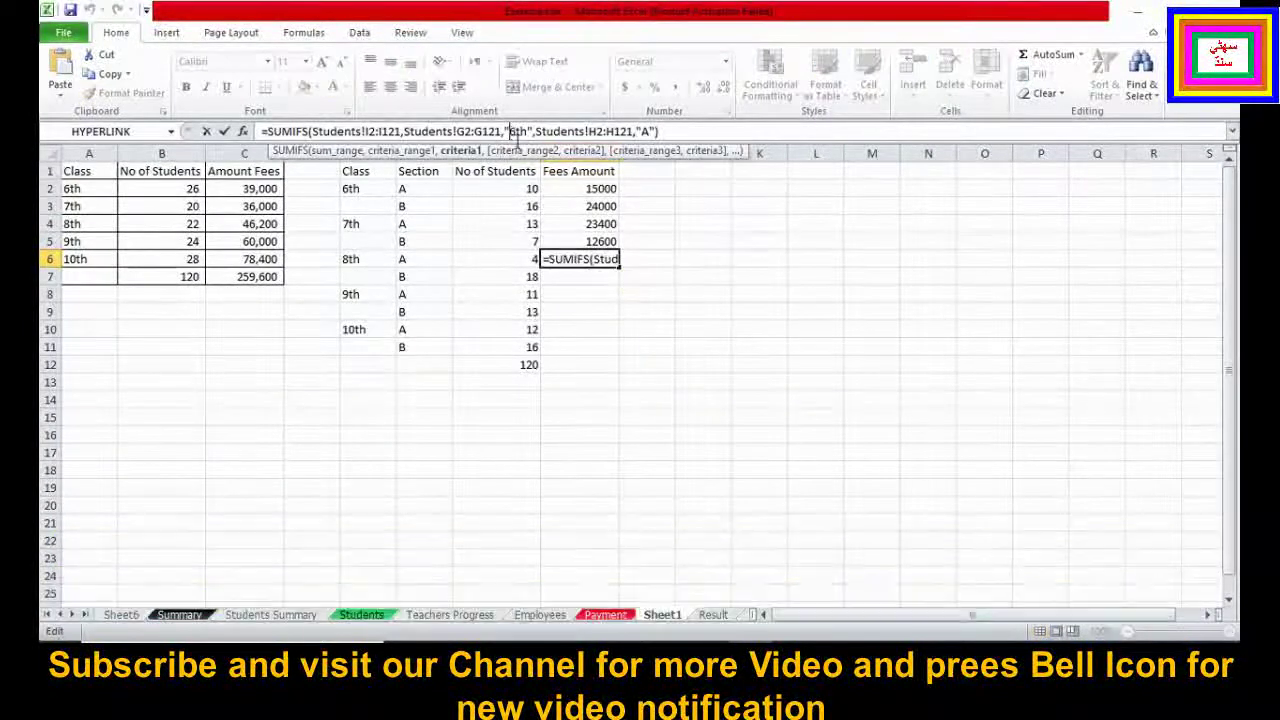
{"action": "key", "text": "BackSpace"}
{"action": "type", "text": "8"}
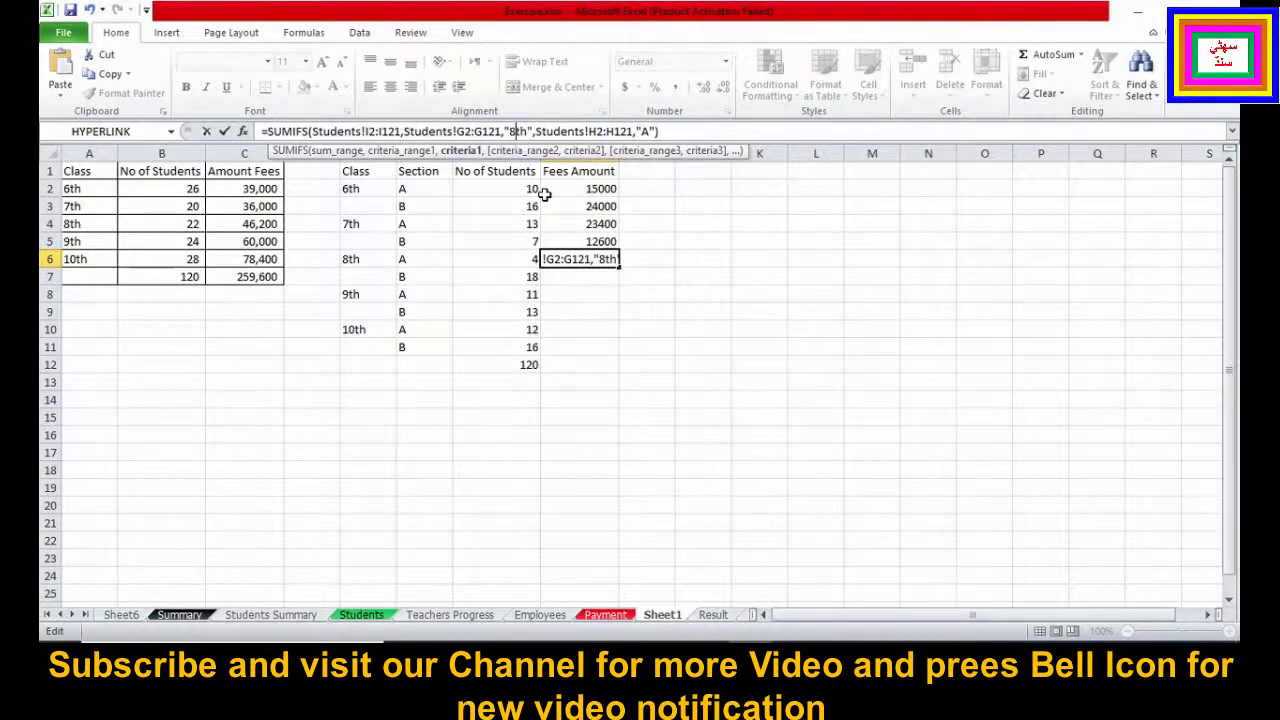
{"action": "key", "text": "Return"}
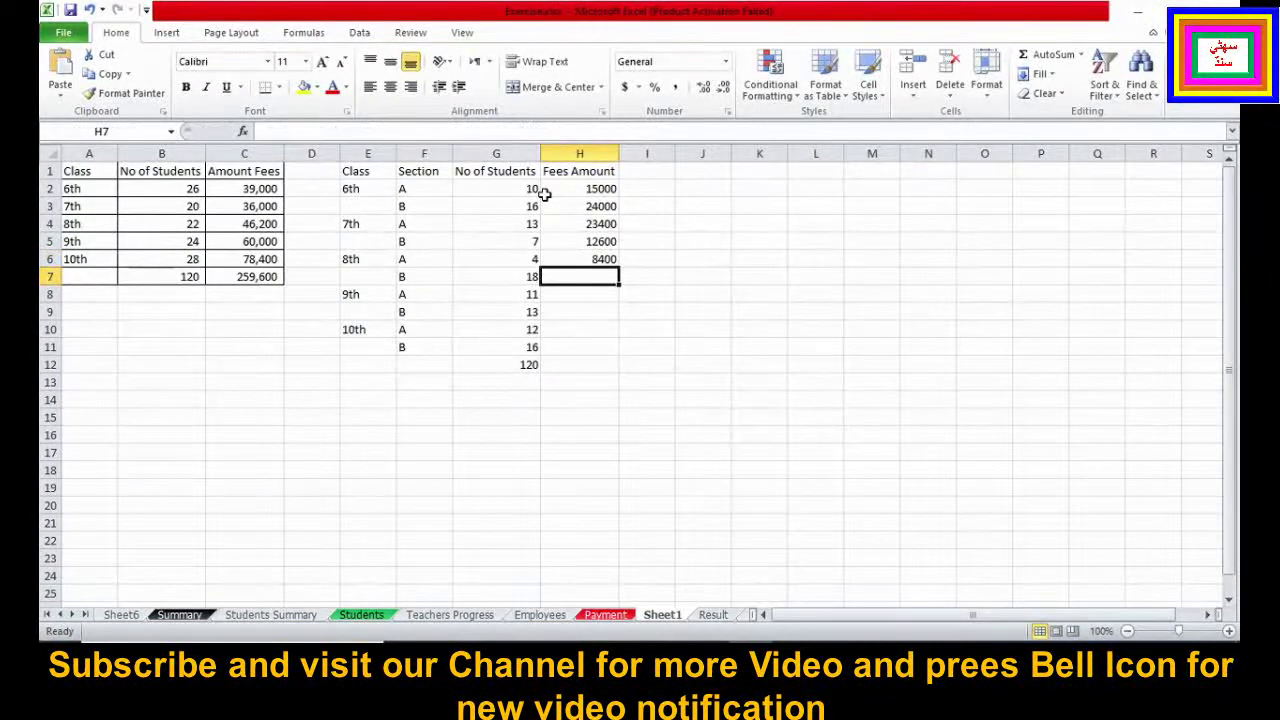
{"action": "type", "text": "=SUMIFS(Students!I2:I121,Students!G2:G121,\"6th\",Students!H2:H121,\"A\")"}
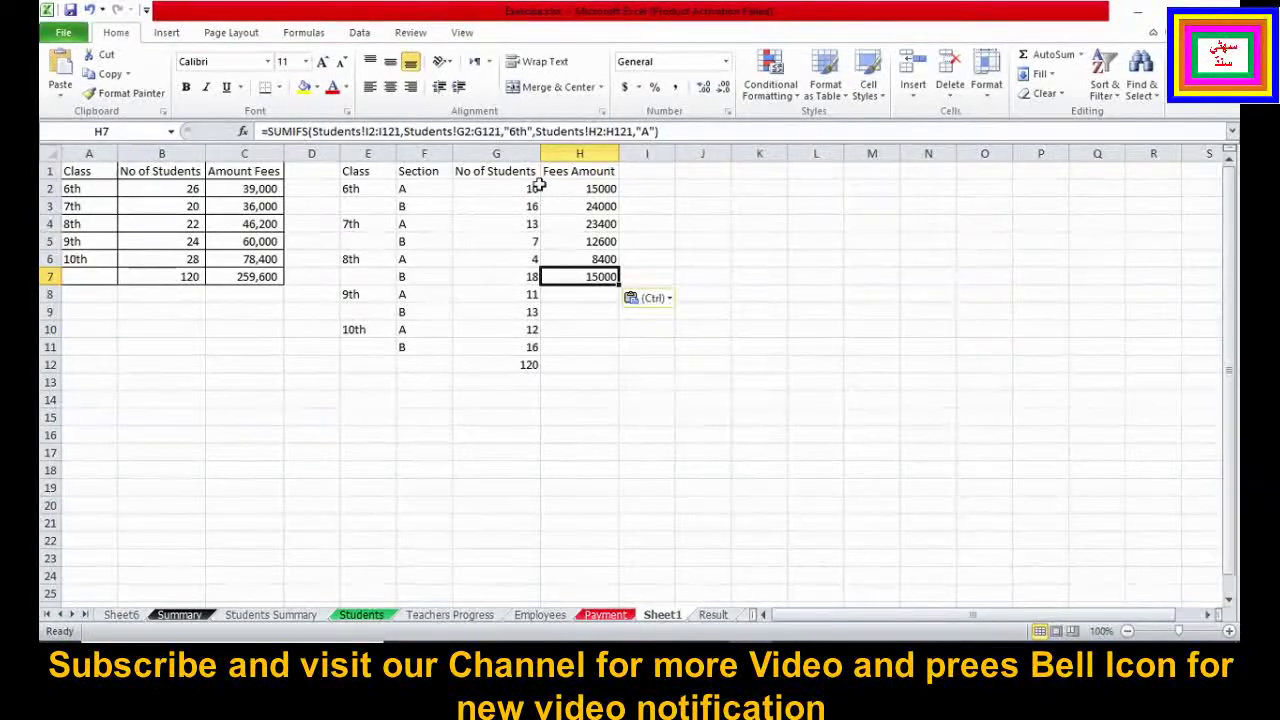
{"action": "left_click", "coordinate": [517, 131]}
{"action": "key", "text": "BackSpace"}
{"action": "type", "text": "8"}
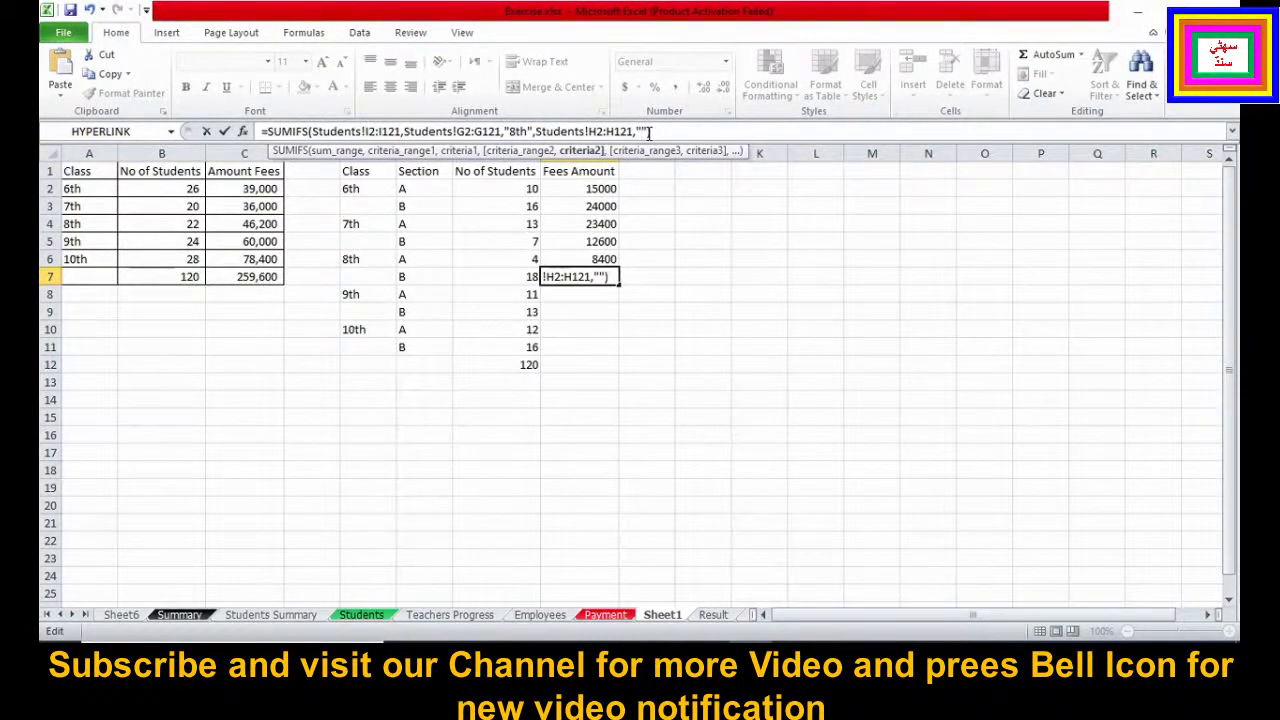
{"action": "type", "text": "B"}
{"action": "key", "text": "Return"}
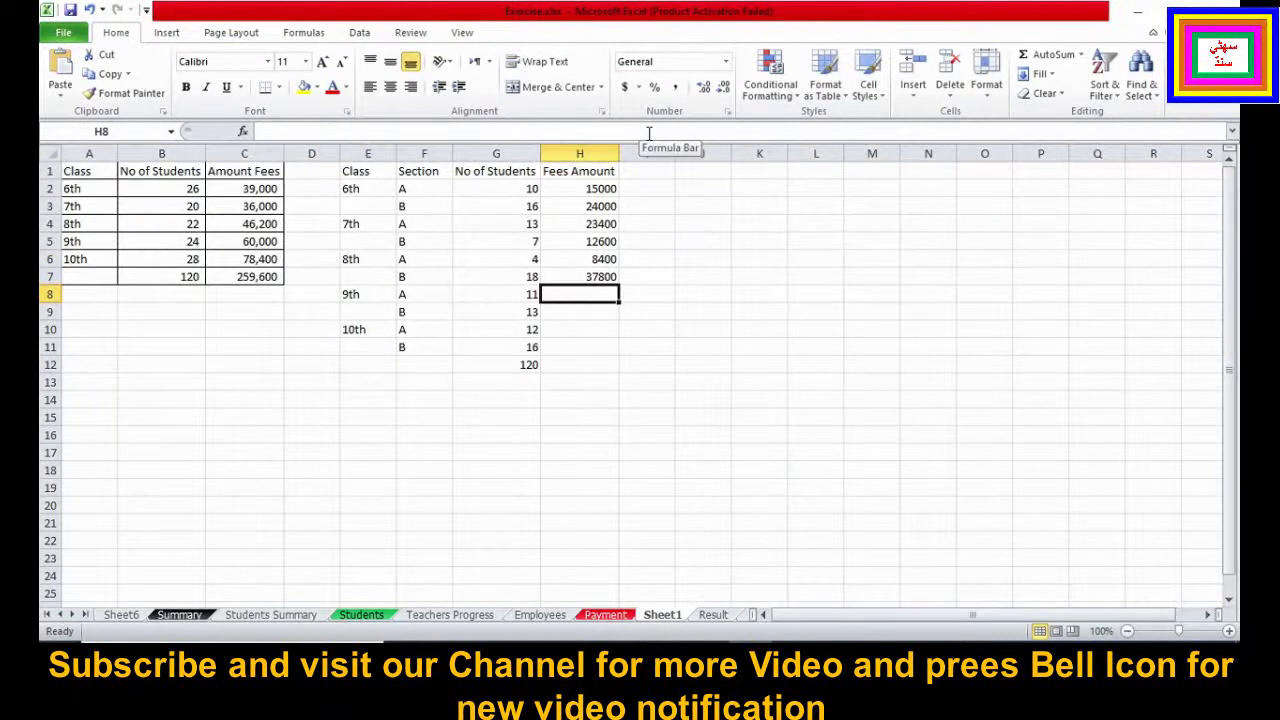
Paste the fee formula into H8 with class "9th" for 9th A, giving 27500
{"action": "type", "text": "=SUMIFS(Students!I2:I121,Students!G2:G121,\"6th\",Students!H2:H121,\"A\")"}
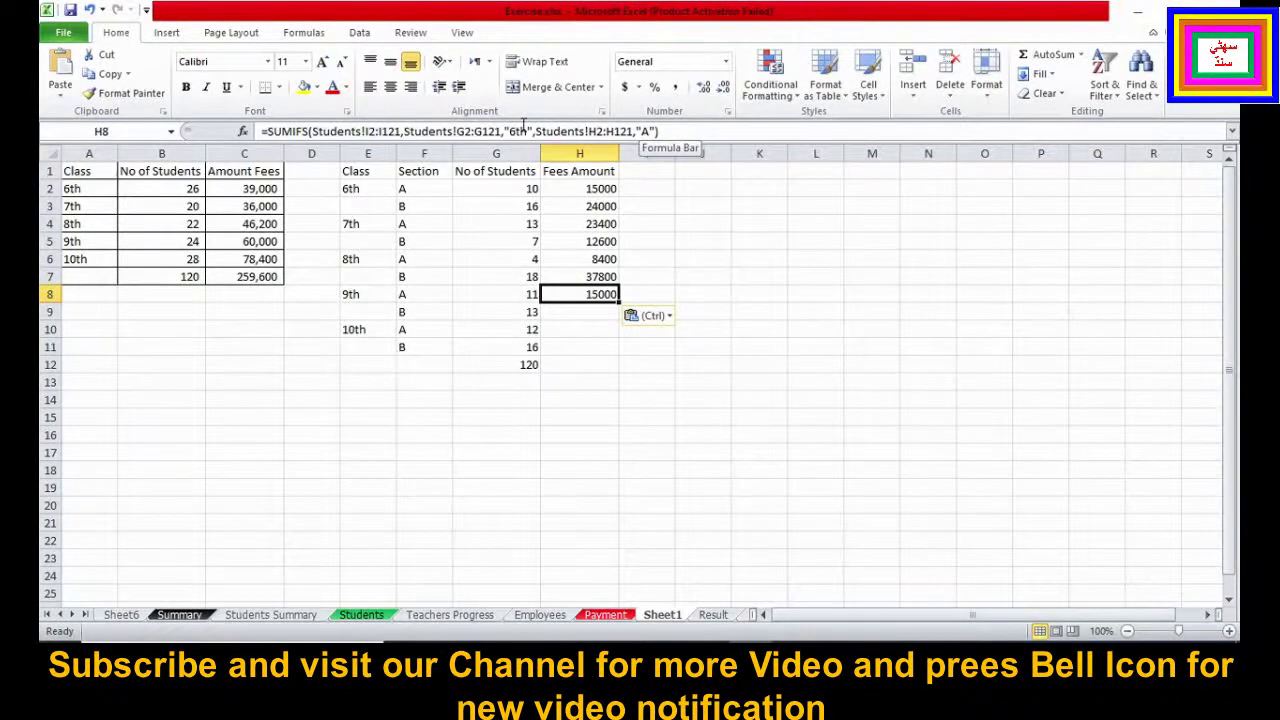
{"action": "left_click", "coordinate": [509, 131]}
{"action": "key", "text": "BackSpace"}
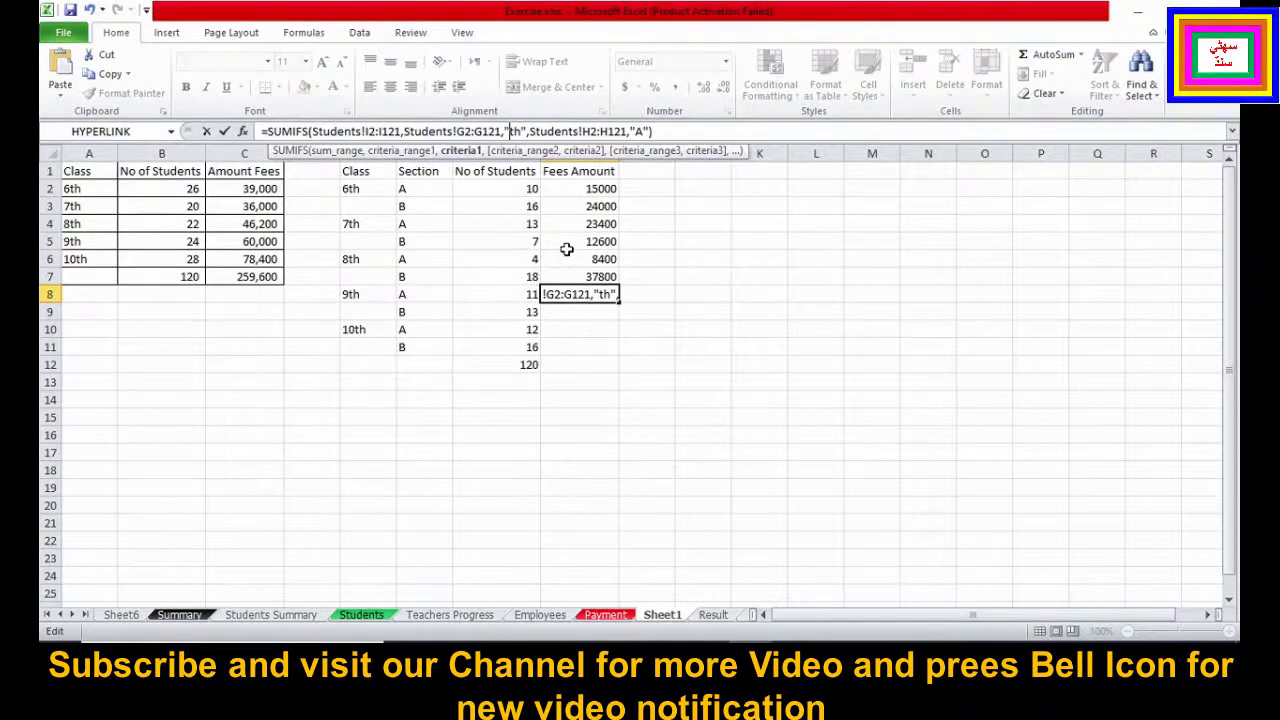
{"action": "type", "text": "9"}
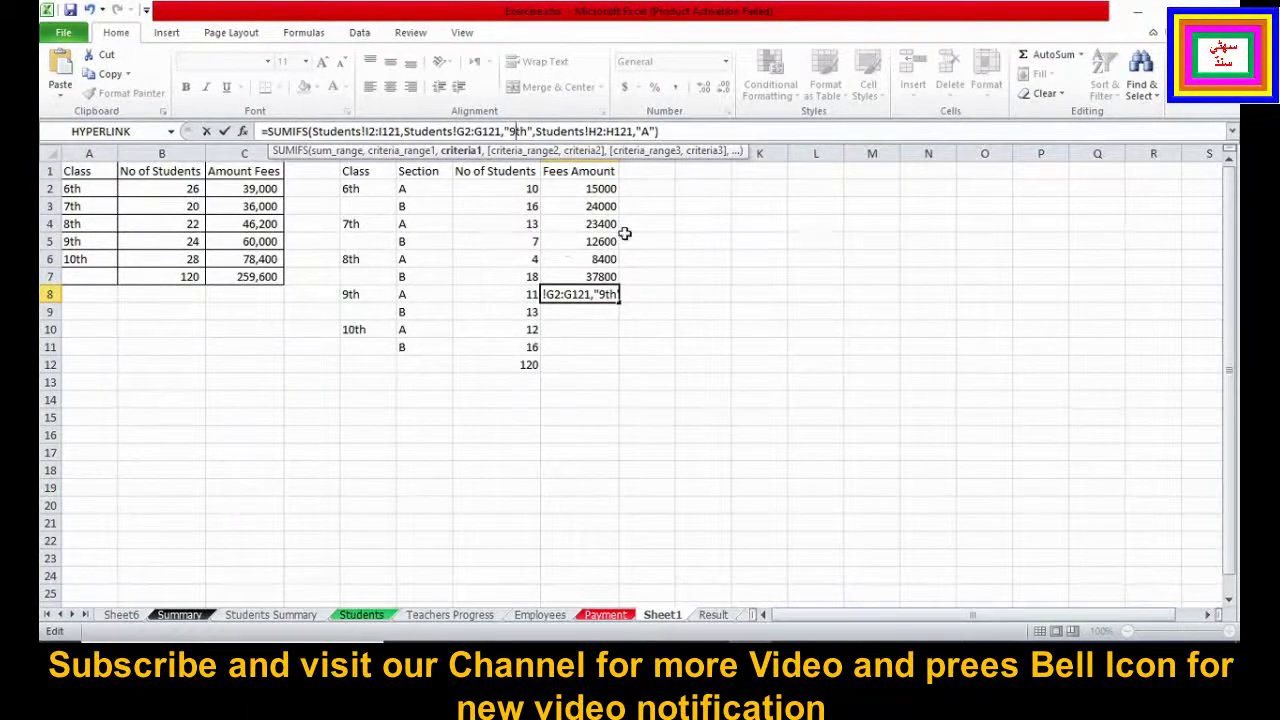
{"action": "key", "text": "Return"}
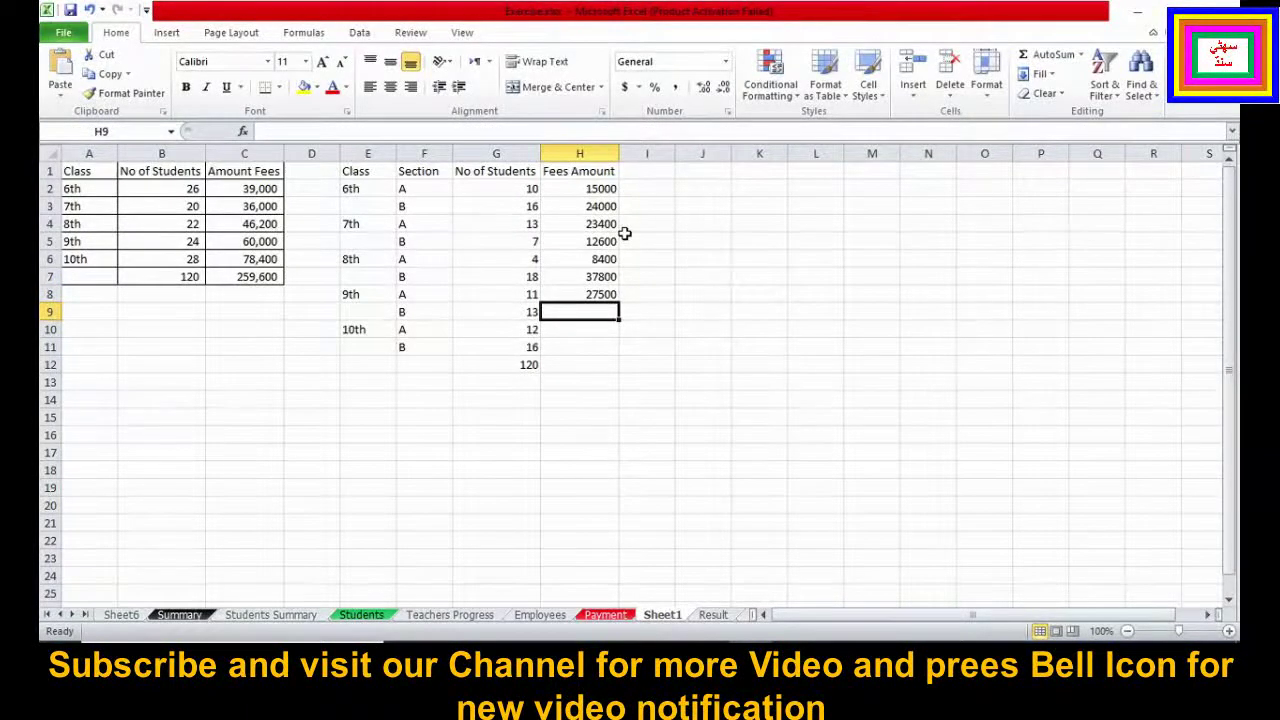
Paste the fee formula into H9 with class "9th" and section "B", giving 32500
{"action": "type", "text": "=SUMIFS(Students!I2:I121,Students!G2:G121,\"6th\",Students!H2:H121,\"A\")"}
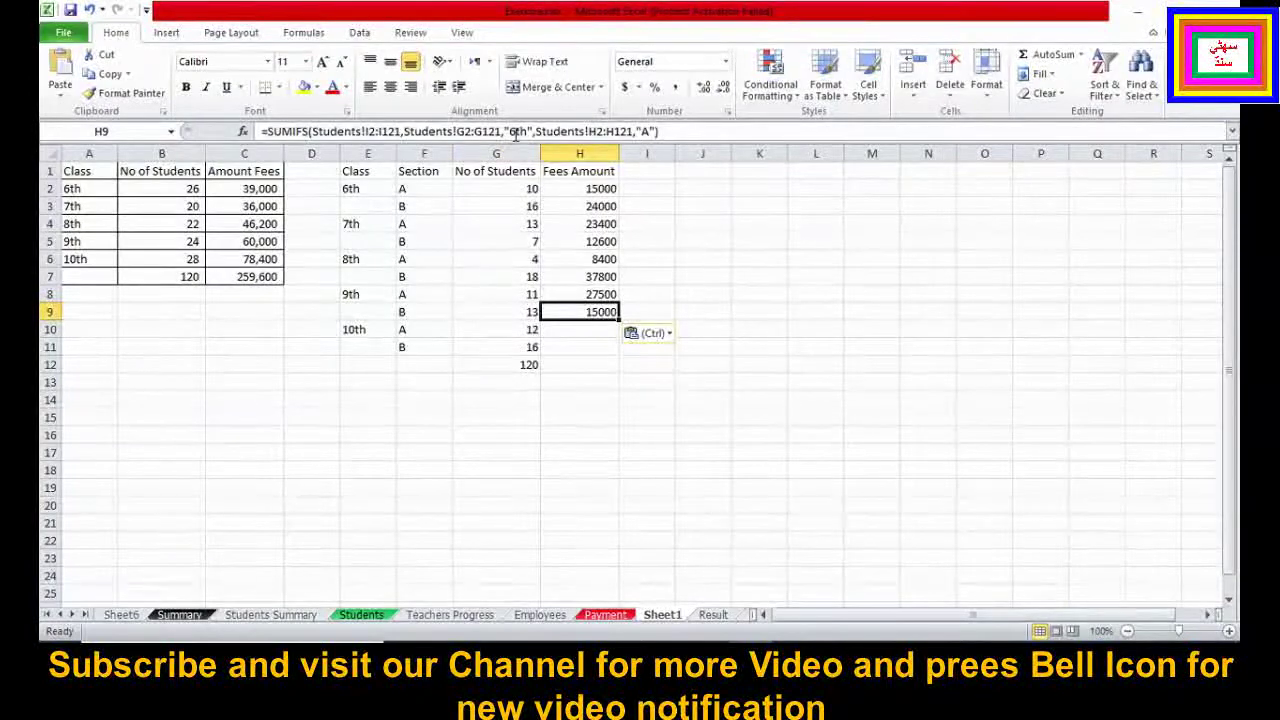
{"action": "left_click", "coordinate": [514, 132]}
{"action": "key", "text": "BackSpace"}
{"action": "type", "text": "9"}
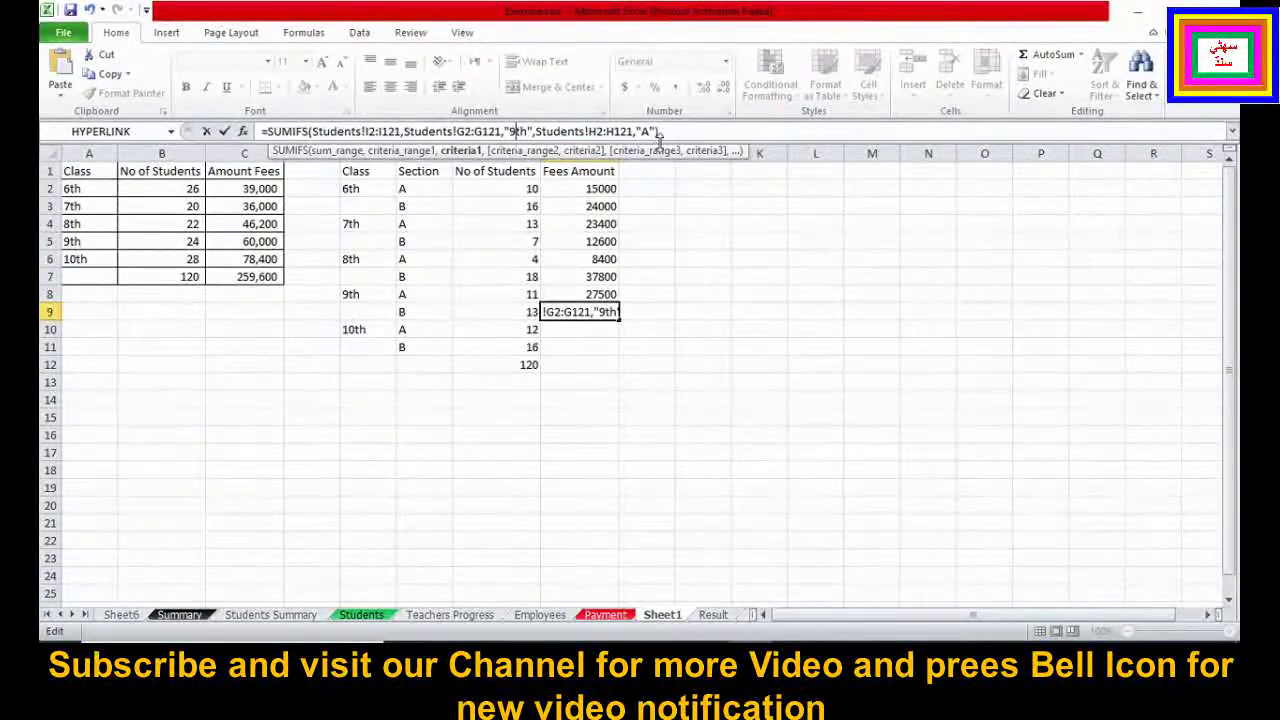
{"action": "left_click", "coordinate": [651, 131]}
{"action": "key", "text": "BackSpace"}
{"action": "type", "text": "B"}
{"action": "key", "text": "Return"}
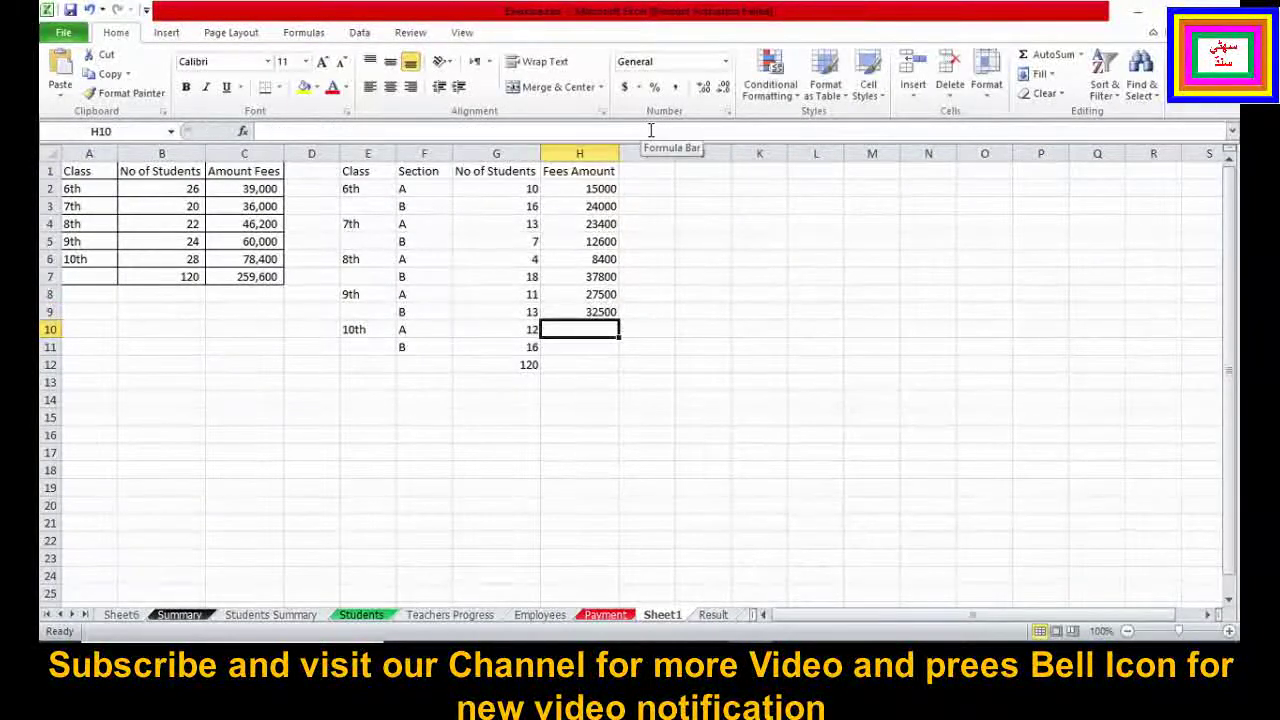
Paste the fee formula into H10 with class "10th", section A, giving 33600
{"action": "type", "text": "=SUMIFS(Students!I2:I121,Students!G2:G121,\"6th\",Students!H2:H121,\"A\")"}
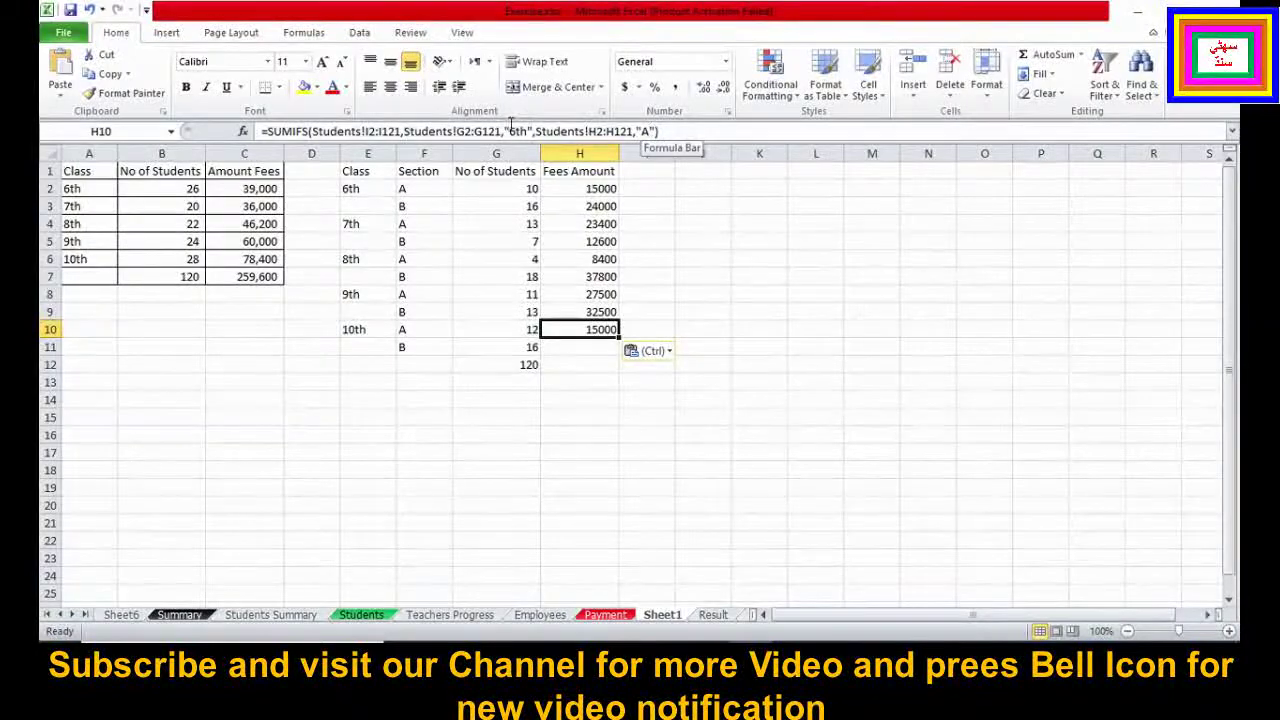
{"action": "left_click", "coordinate": [511, 130]}
{"action": "key", "text": "BackSpace"}
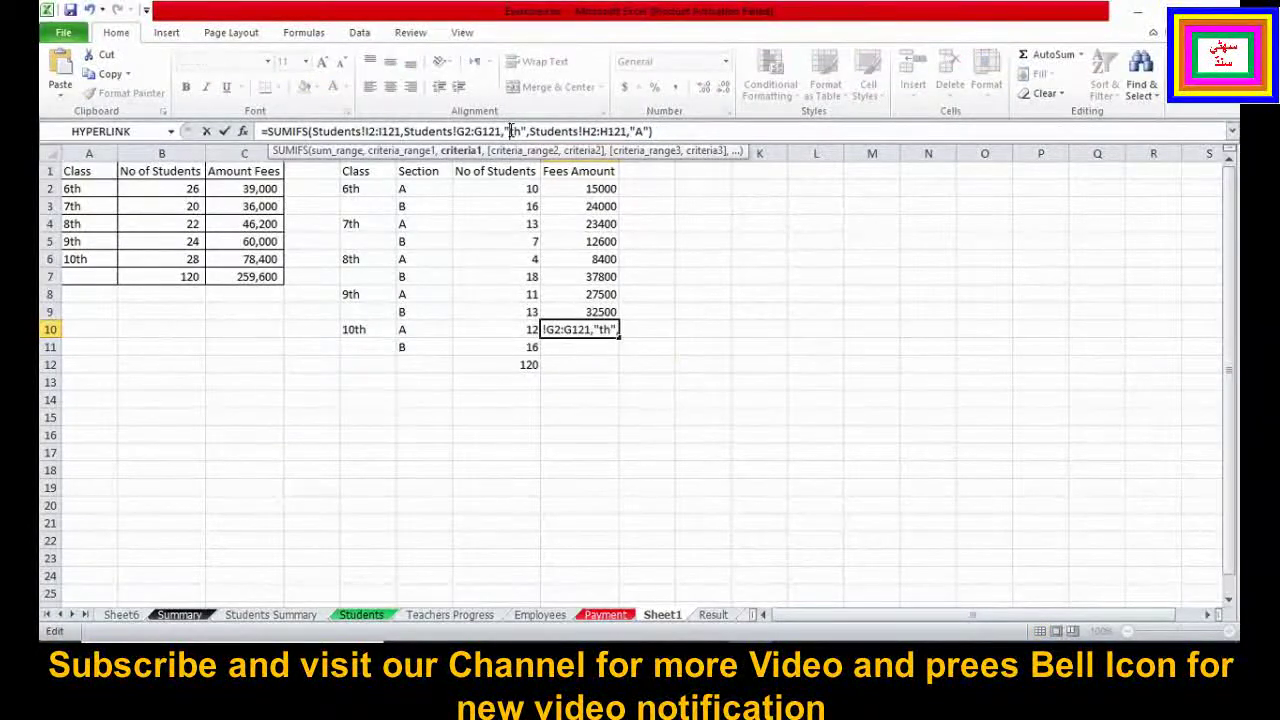
{"action": "type", "text": "10"}
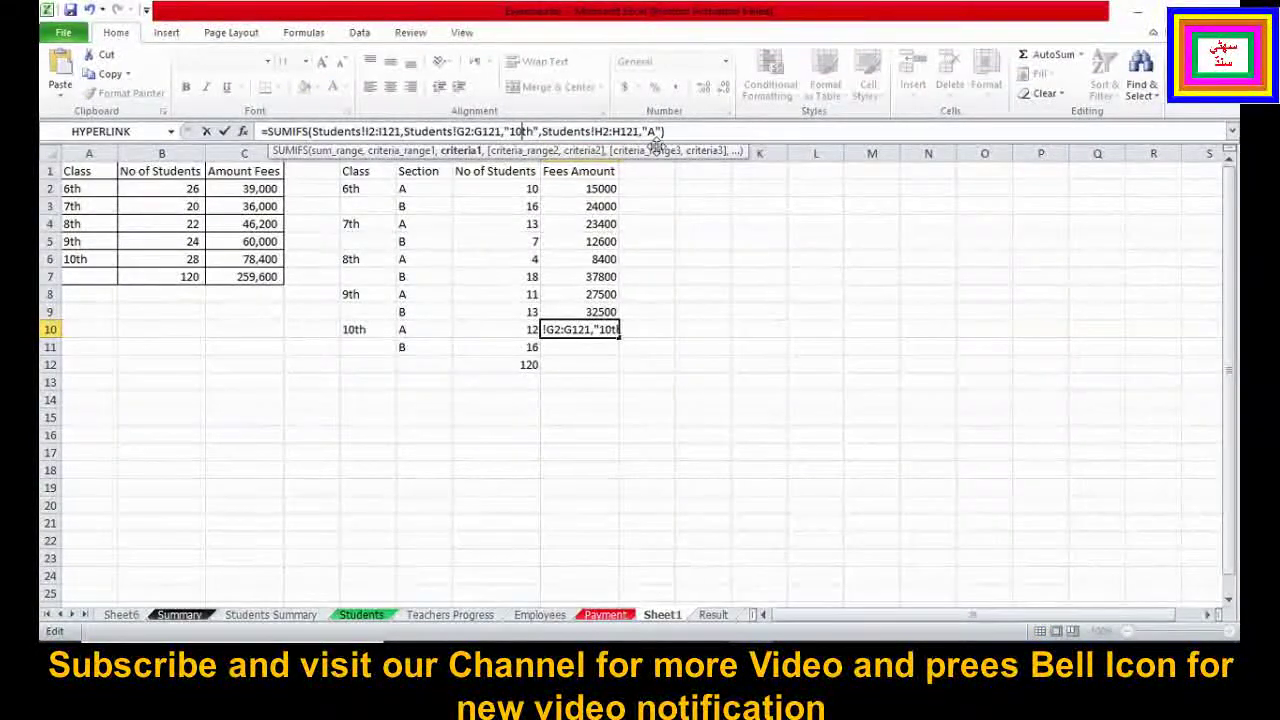
{"action": "left_click", "coordinate": [649, 131]}
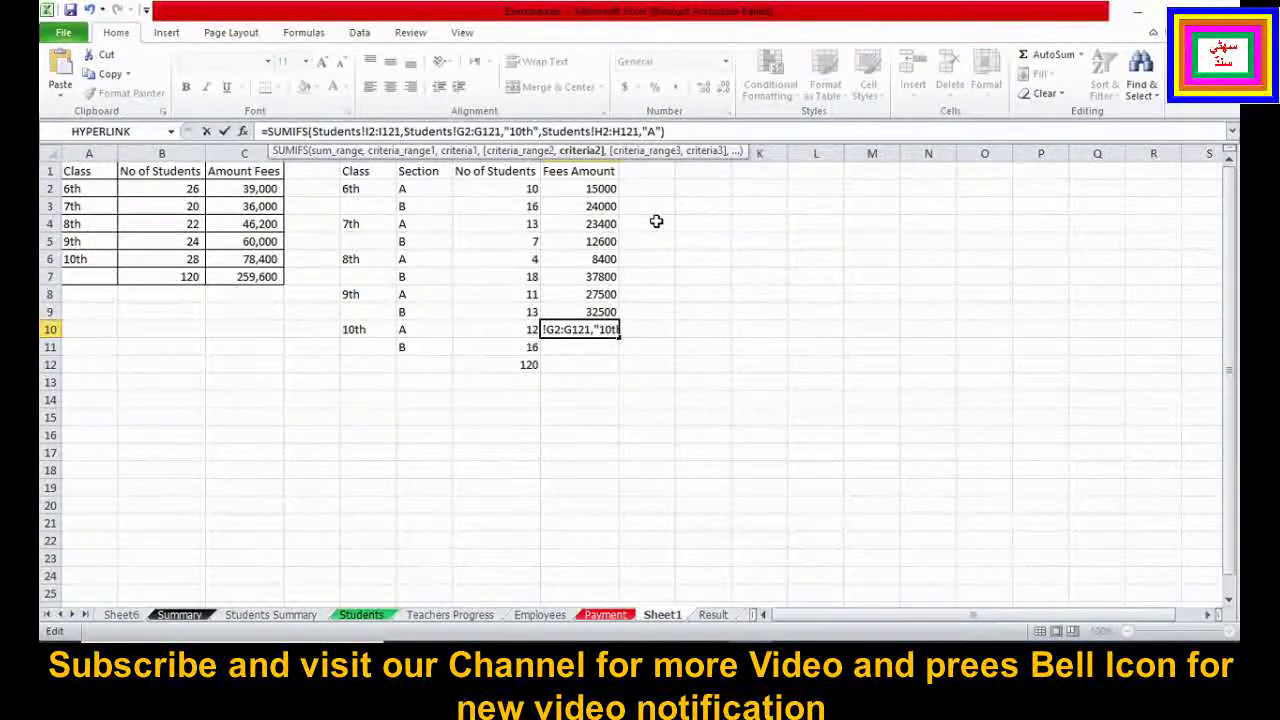
{"action": "key", "text": "Return"}
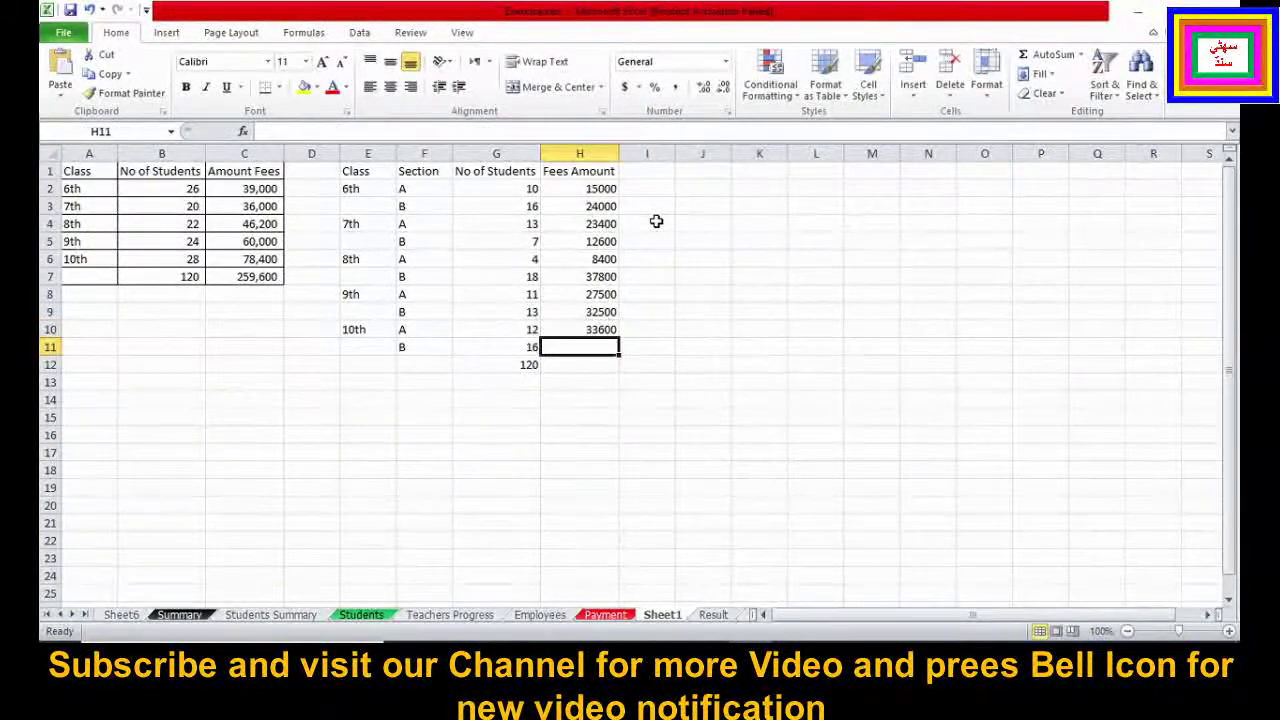
Paste the fee formula into H11 for 10th B, giving 44800
{"action": "type", "text": "=SUMIFS(Students!I2:I121,Students!G2:G121,\"6th\",Students!H2:H121,\"A\")"}
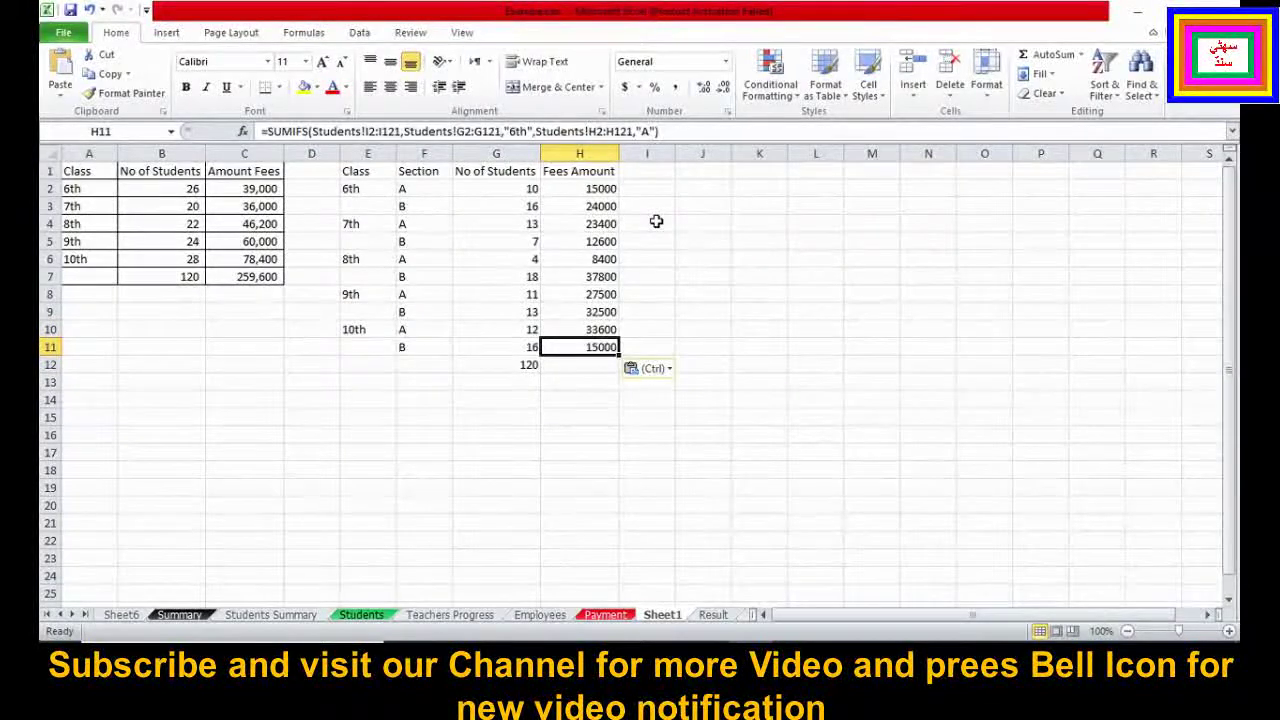
{"action": "left_click", "coordinate": [511, 132]}
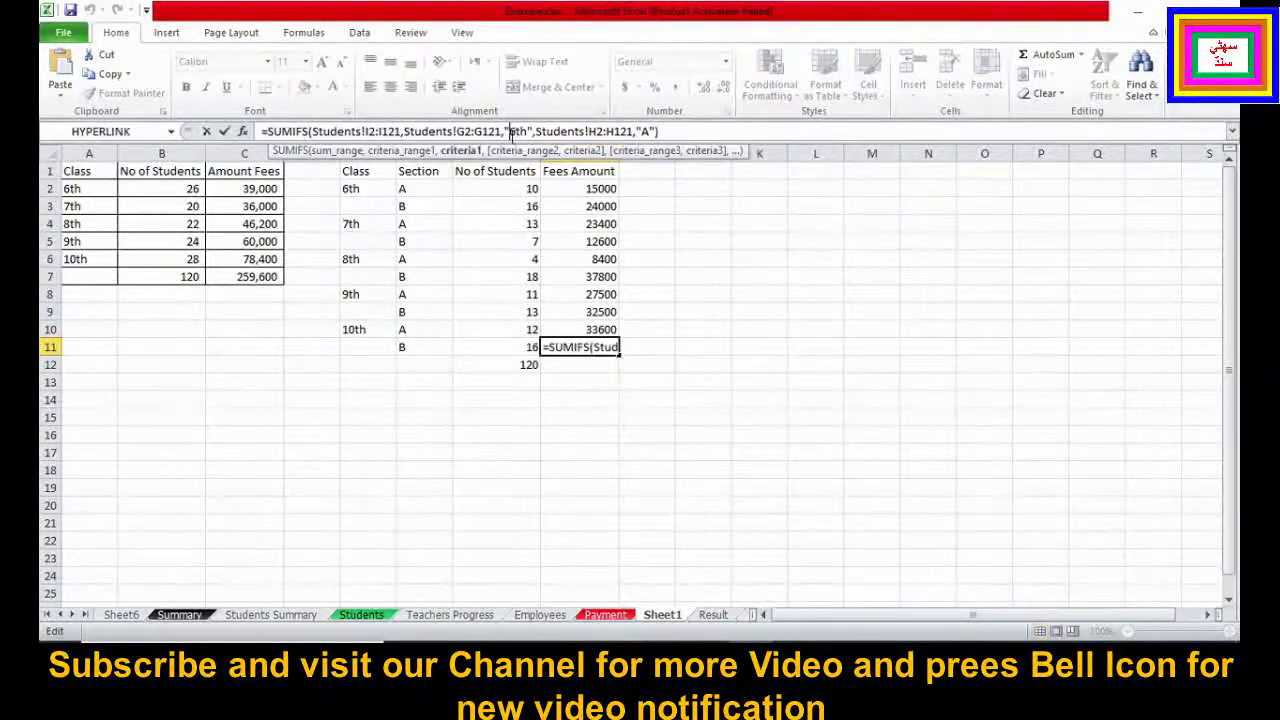
{"action": "key", "text": "Delete"}
{"action": "type", "text": "10"}
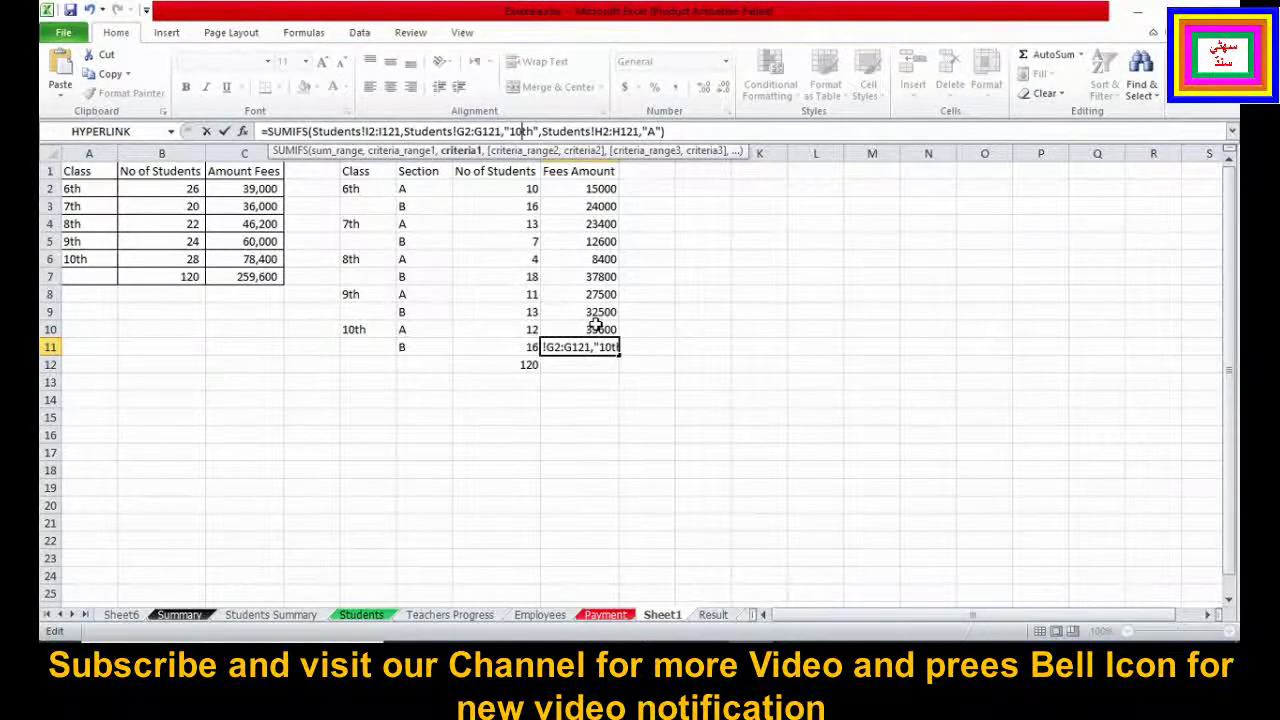
{"action": "key", "text": "End"}
{"action": "key", "text": "Left"}
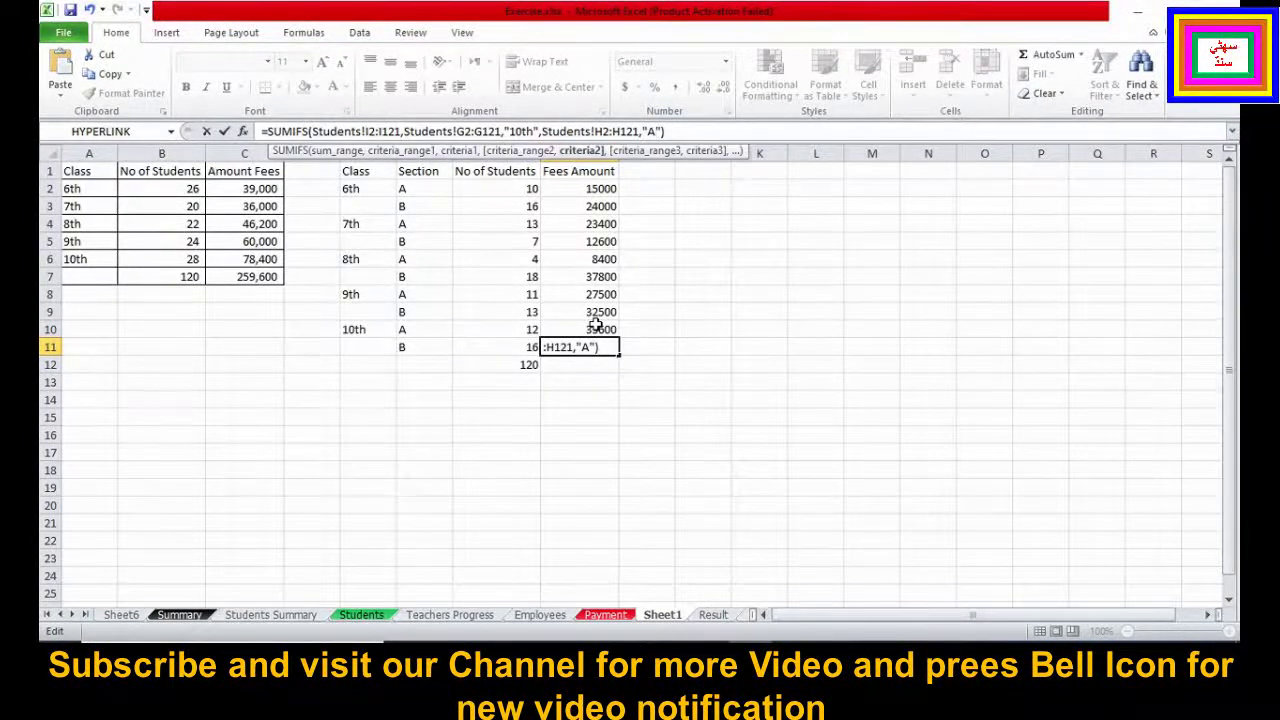
{"action": "key", "text": "Return"}
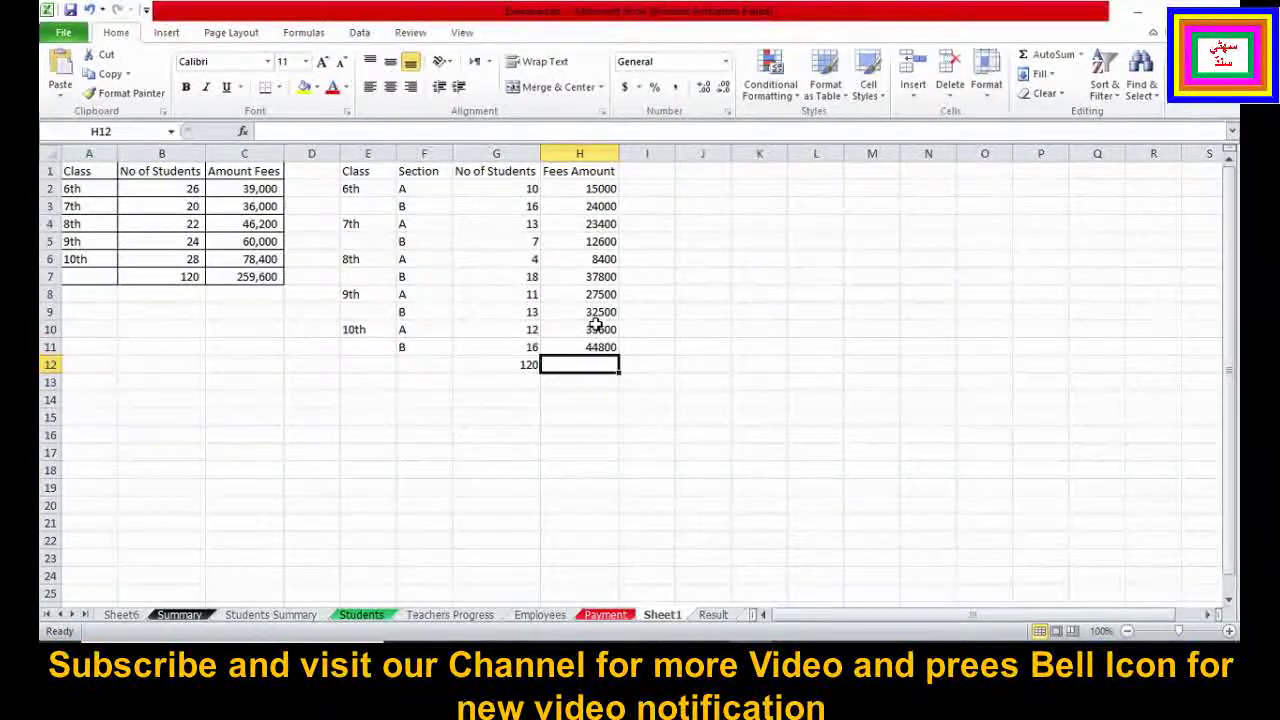
{"action": "mouse_move", "coordinate": [594, 329]}
{"action": "left_mouse_down"}
{"action": "mouse_move", "coordinate": [560, 369]}
{"action": "mouse_move", "coordinate": [523, 363]}
{"action": "left_mouse_up"}
Fill G12's SUM right into H12 for a 259600 fees total, matching C7
{"action": "left_click", "coordinate": [522, 365]}
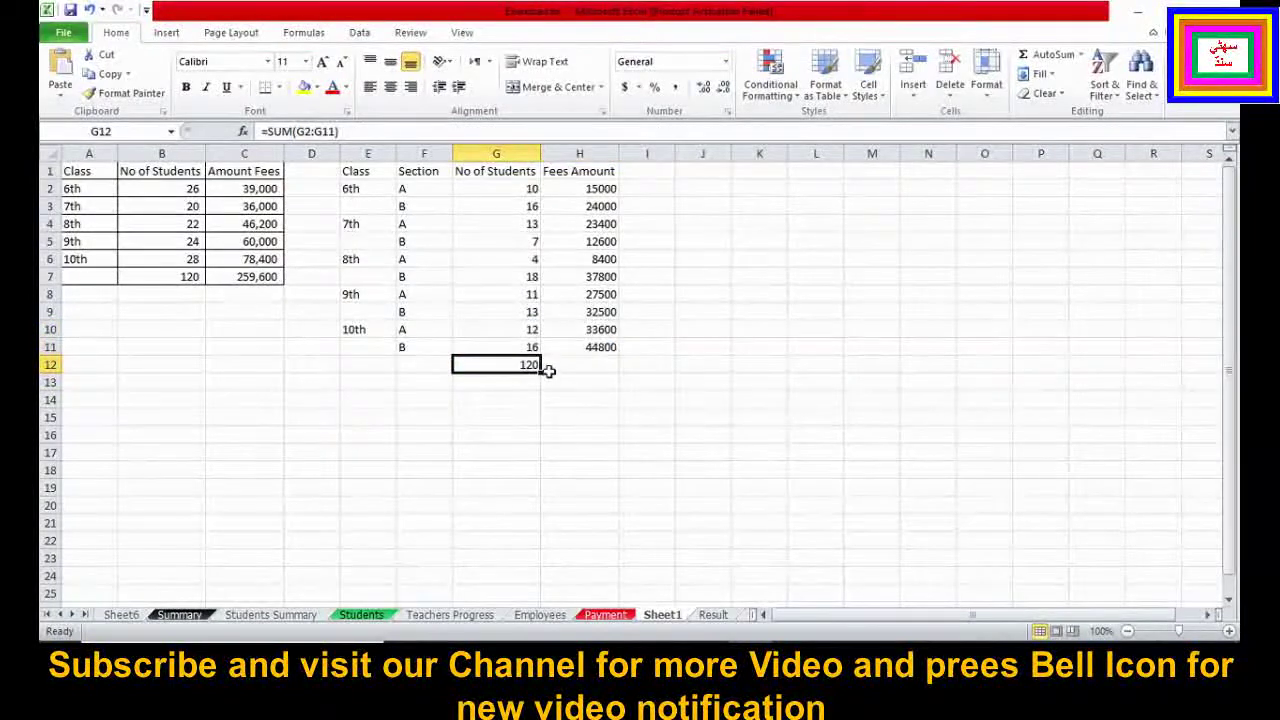
{"action": "left_click_drag", "start_coordinate": [541, 371], "coordinate": [583, 369]}
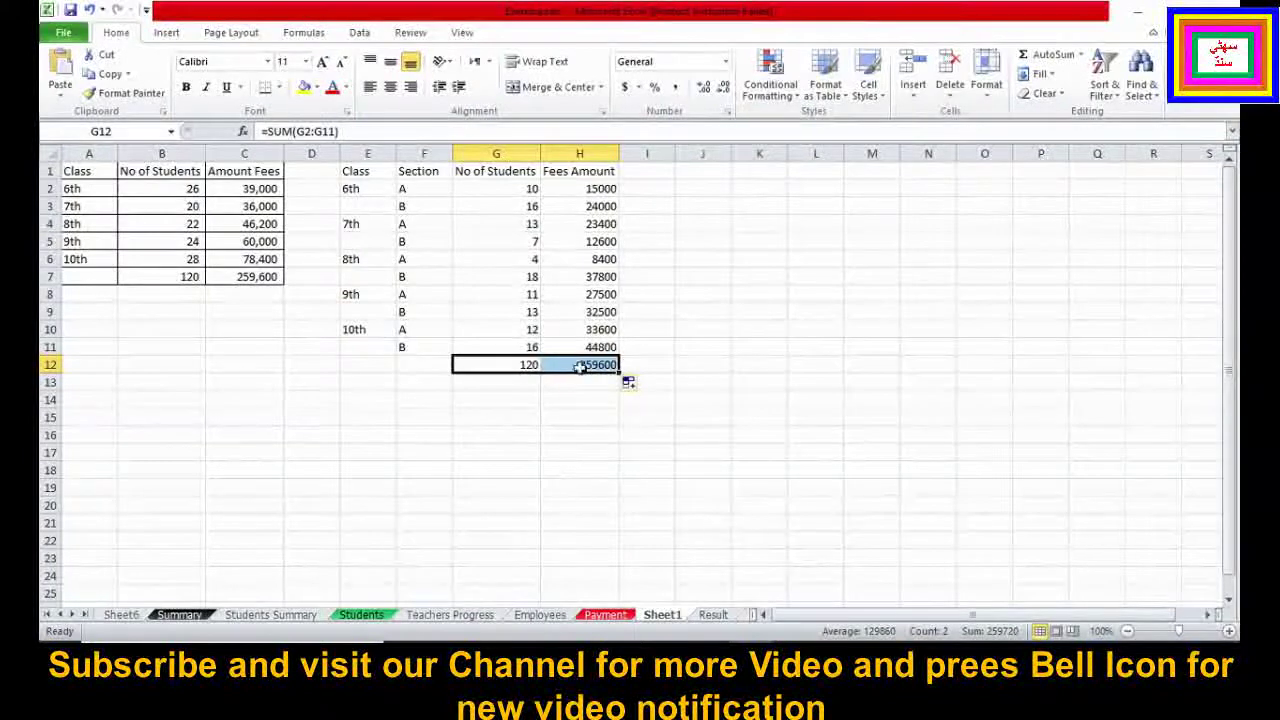
{"action": "left_click", "coordinate": [584, 365]}
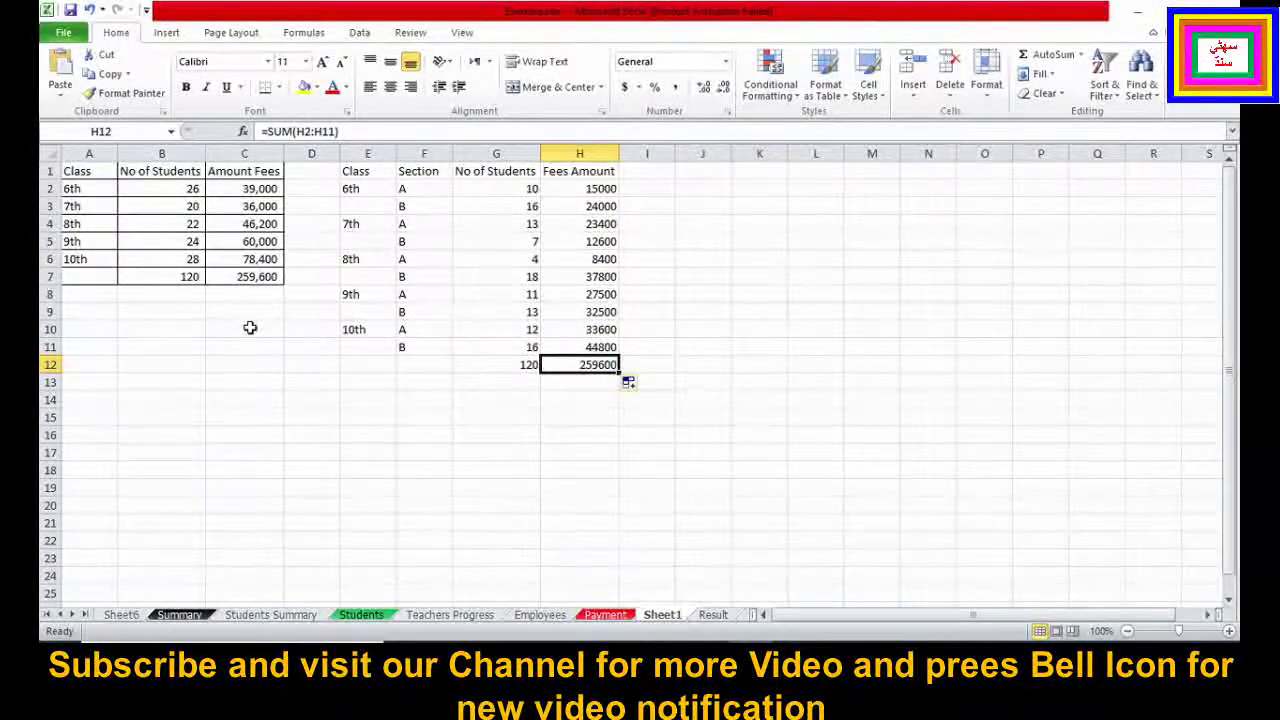
{"action": "left_click", "coordinate": [253, 278]}
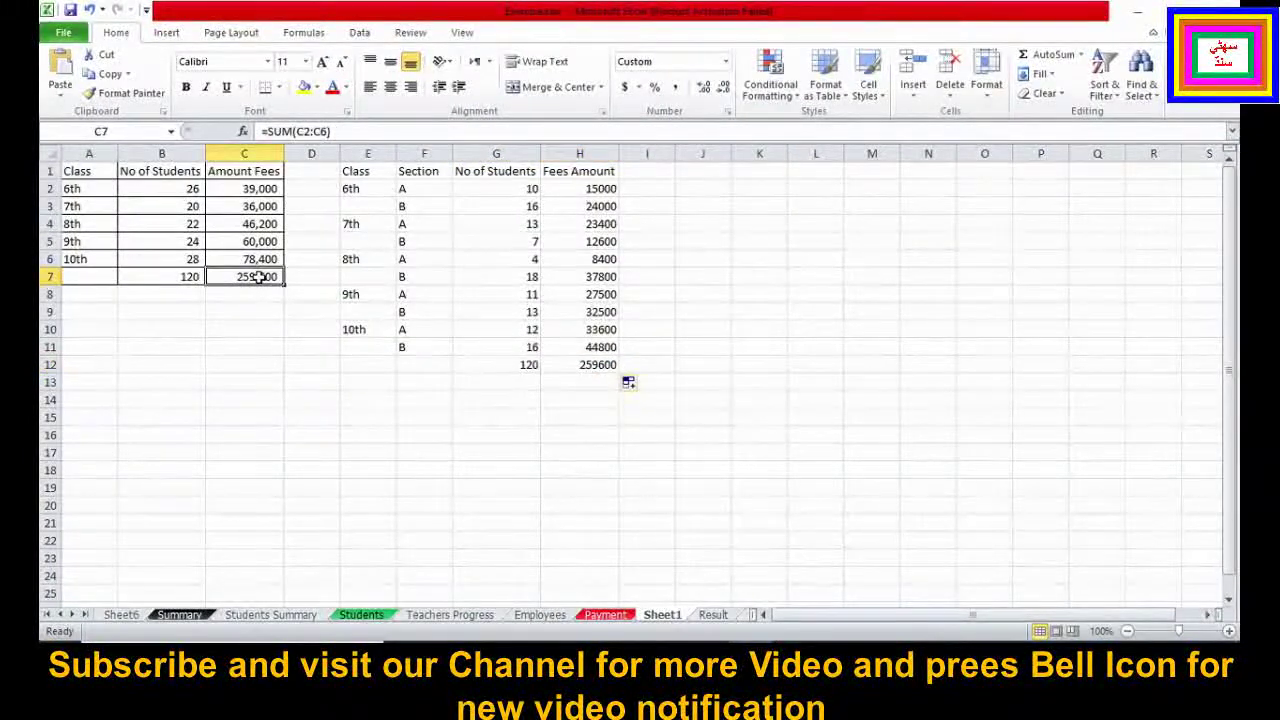
{"action": "left_click", "coordinate": [574, 366]}
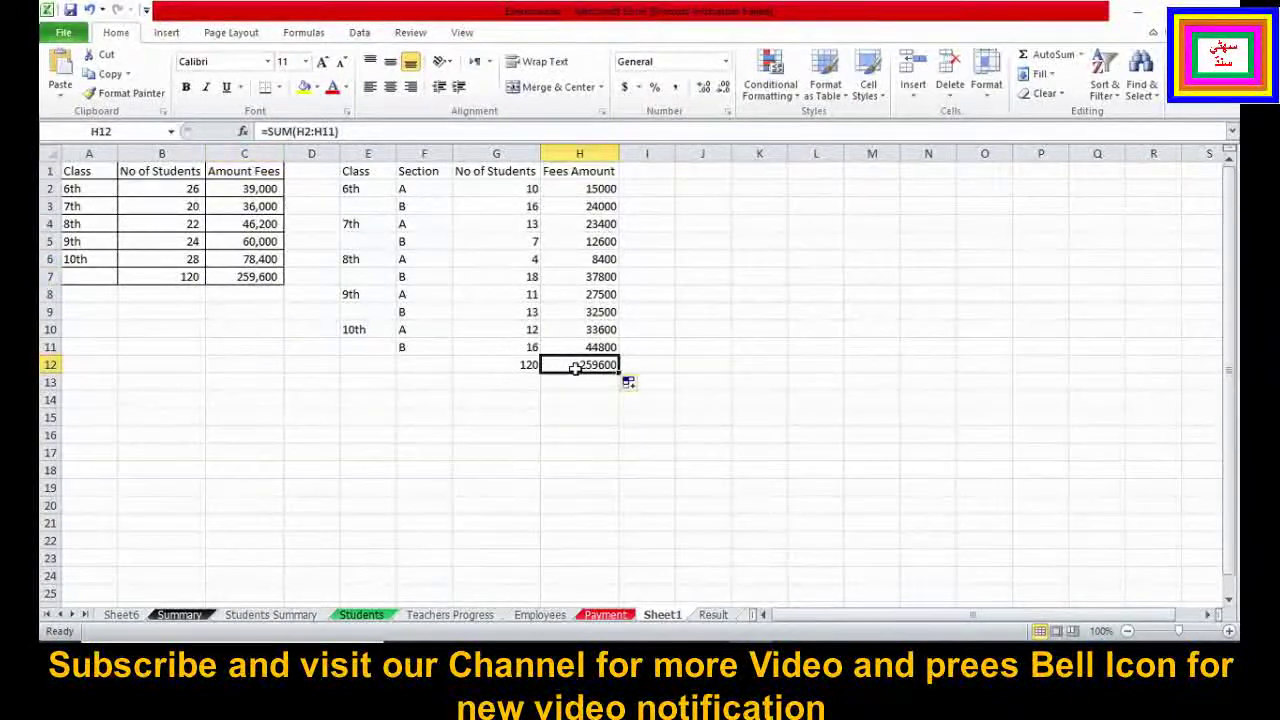
{"action": "mouse_move", "coordinate": [355, 172]}
{"action": "left_mouse_down"}
{"action": "mouse_move", "coordinate": [540, 220]}
{"action": "mouse_move", "coordinate": [566, 367]}
{"action": "left_mouse_up"}
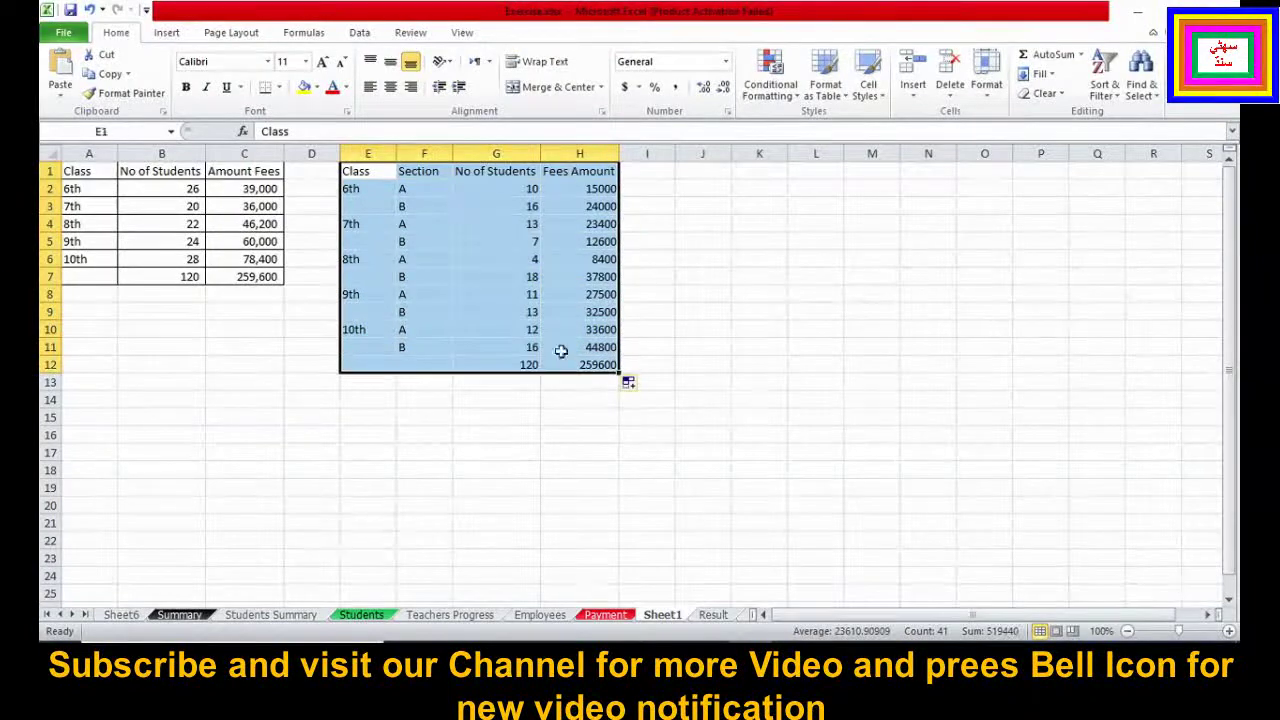
Apply All Borders to the E1:H12 table, then select the header row E1:H1
{"action": "left_click", "coordinate": [282, 89]}
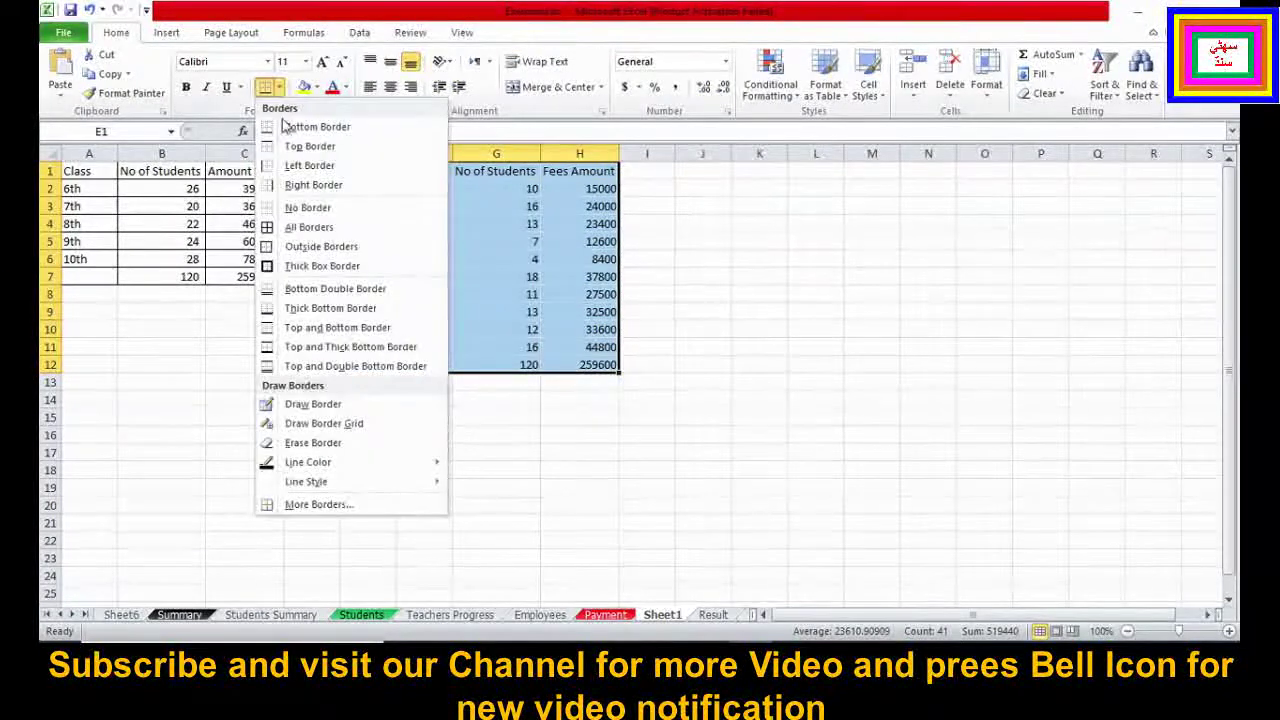
{"action": "left_click", "coordinate": [280, 228]}
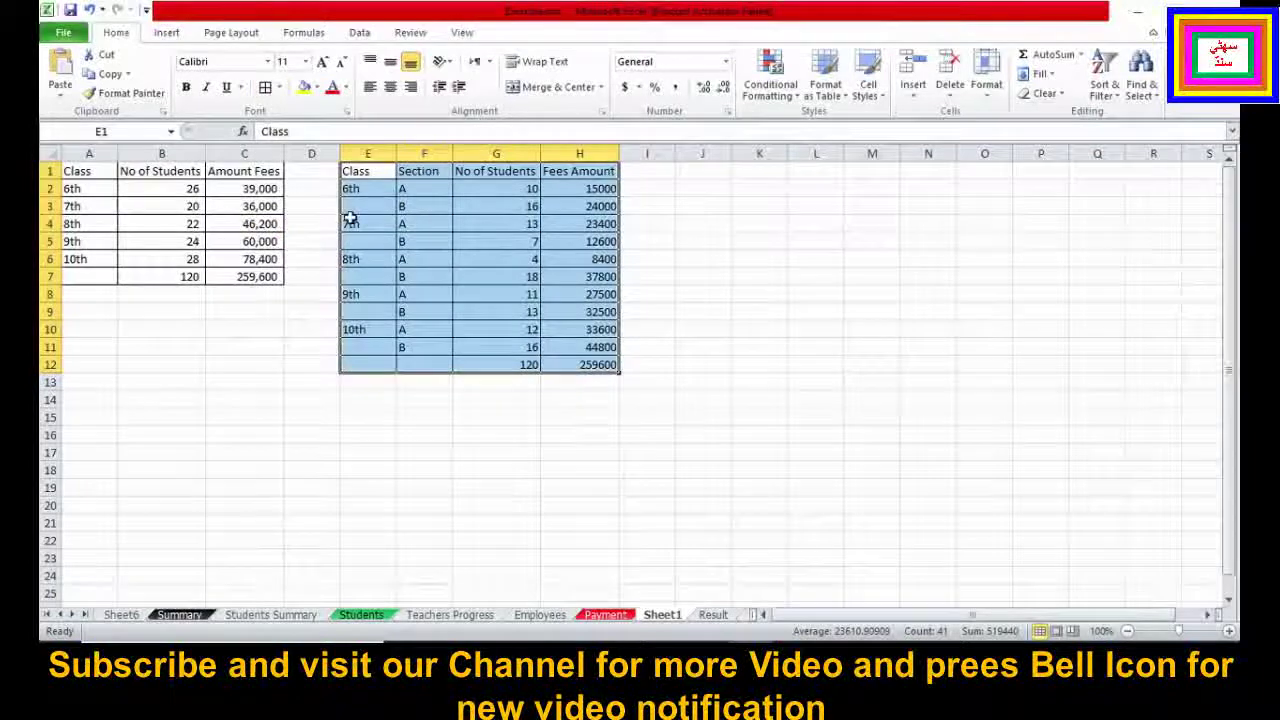
{"action": "left_click", "coordinate": [371, 171]}
{"action": "left_click_drag", "start_coordinate": [371, 171], "coordinate": [496, 171]}
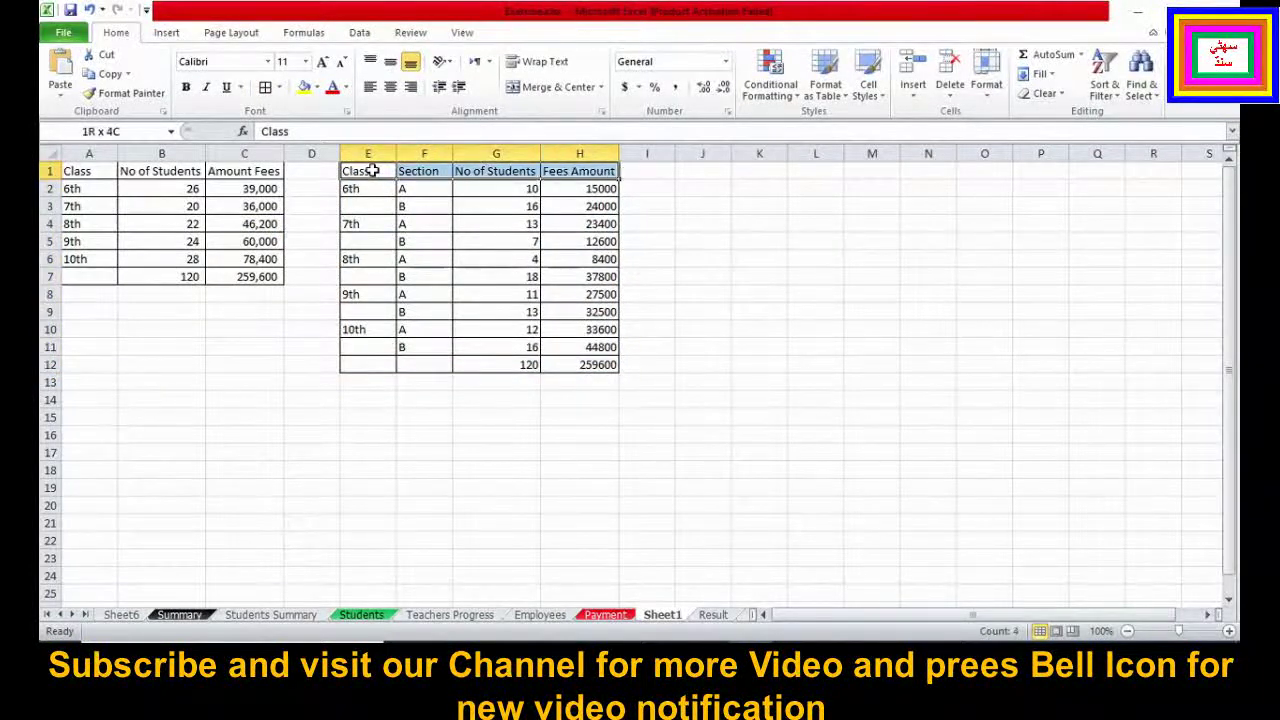
Bold the E1:H1 headers and format H2:H11 in Comma Style with no decimals
{"action": "key", "text": "ctrl+b"}
{"action": "left_click", "coordinate": [590, 203]}
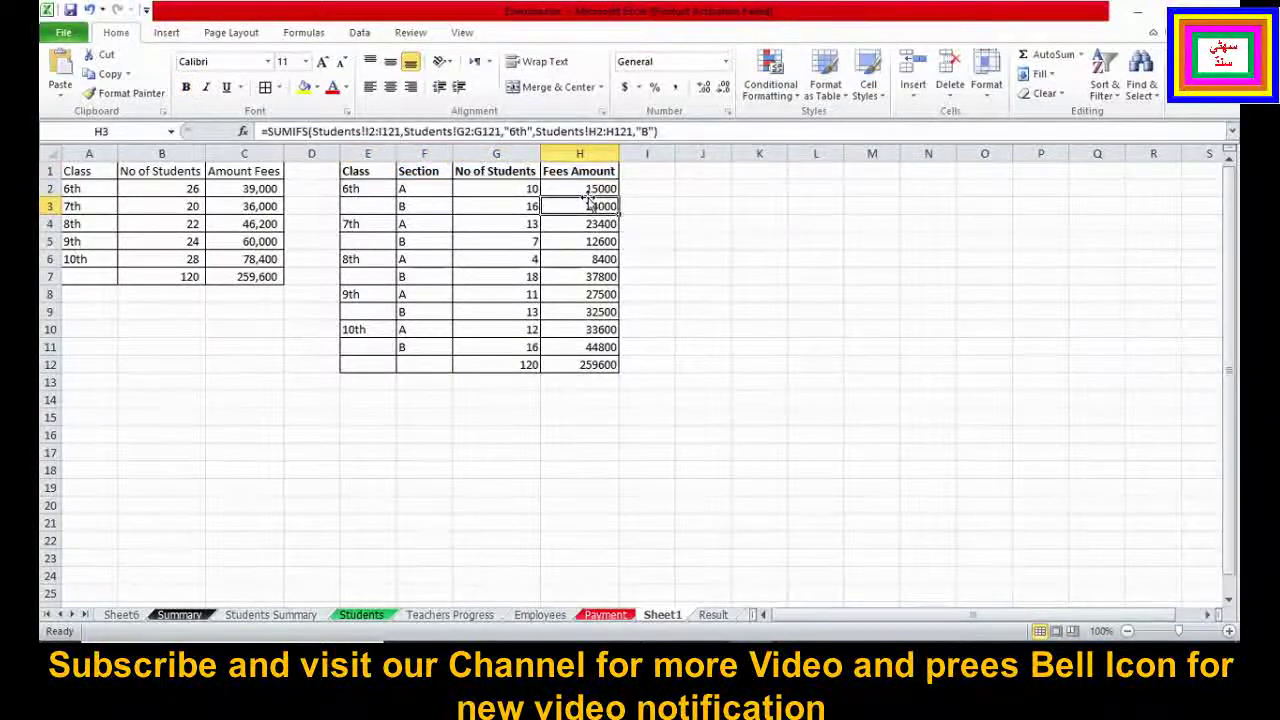
{"action": "key", "text": "shift+Down"}
{"action": "key", "text": "shift+Down"}
{"action": "key", "text": "shift+Down"}
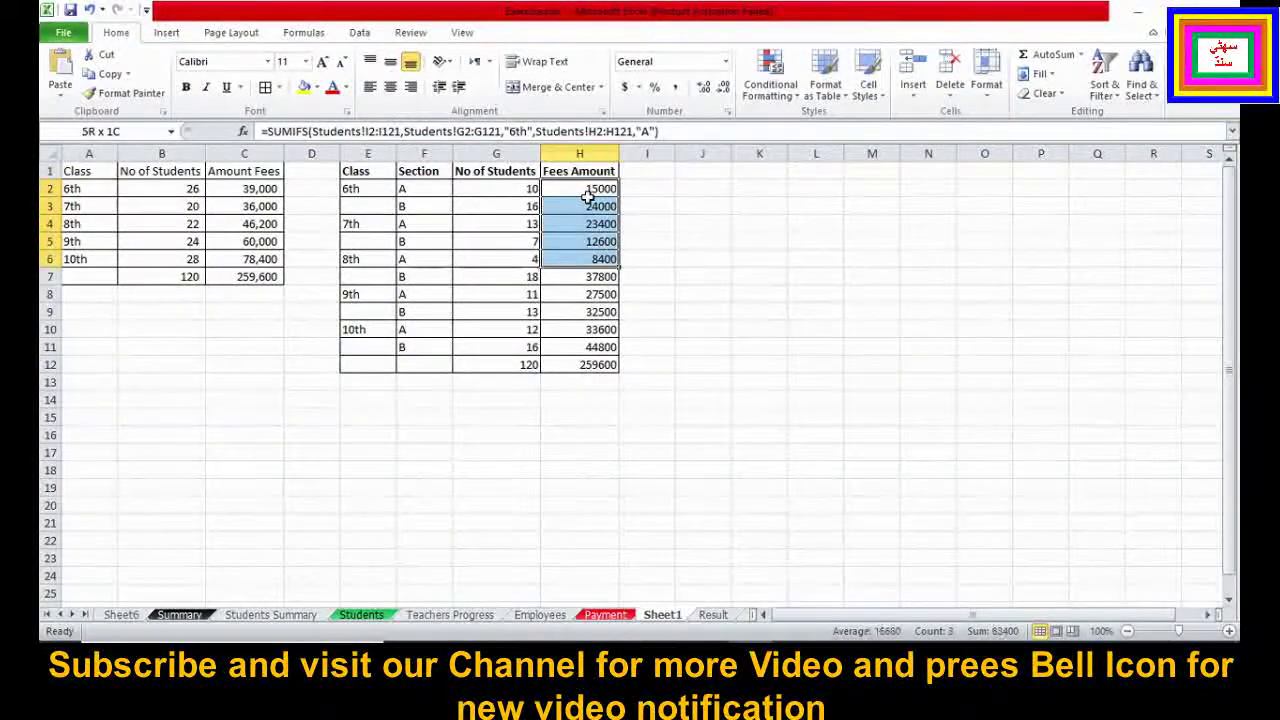
{"action": "key", "text": "shift+Down"}
{"action": "key", "text": "shift+Down"}
{"action": "key", "text": "shift+Down"}
{"action": "key", "text": "shift+Down"}
{"action": "key", "text": "shift+Down"}
{"action": "key", "text": "shift+Down"}
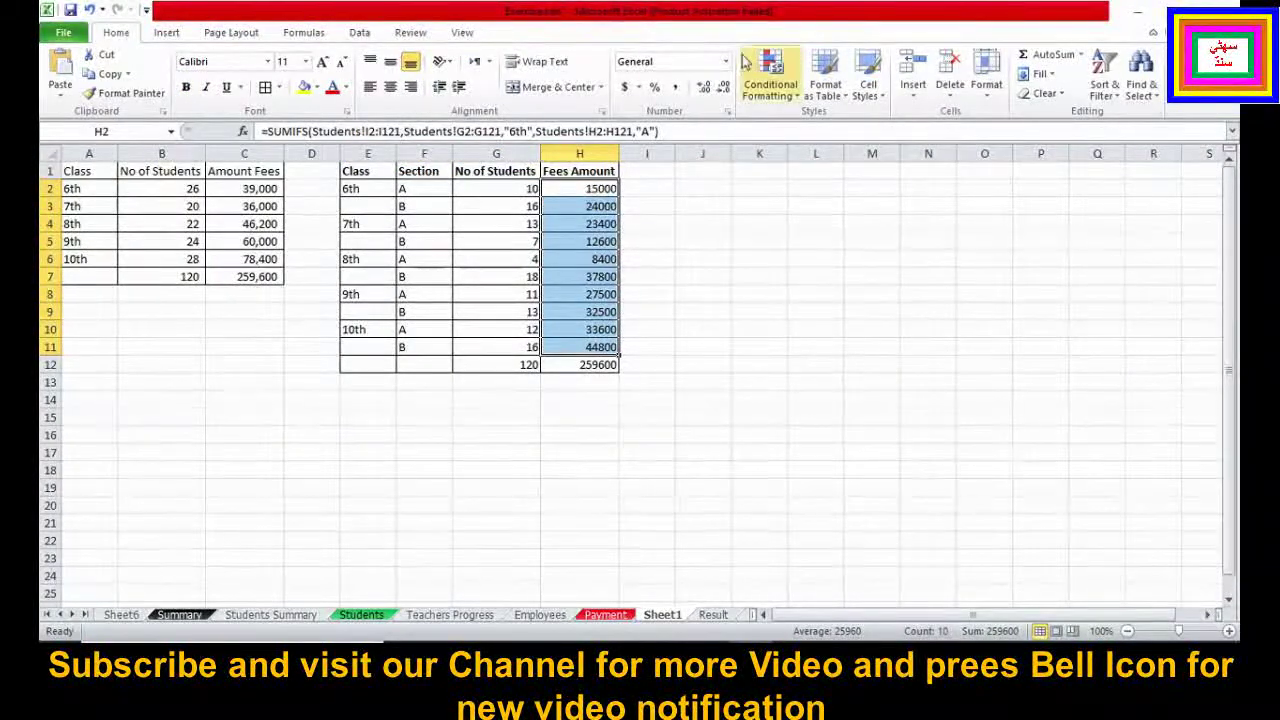
{"action": "left_click", "coordinate": [675, 90]}
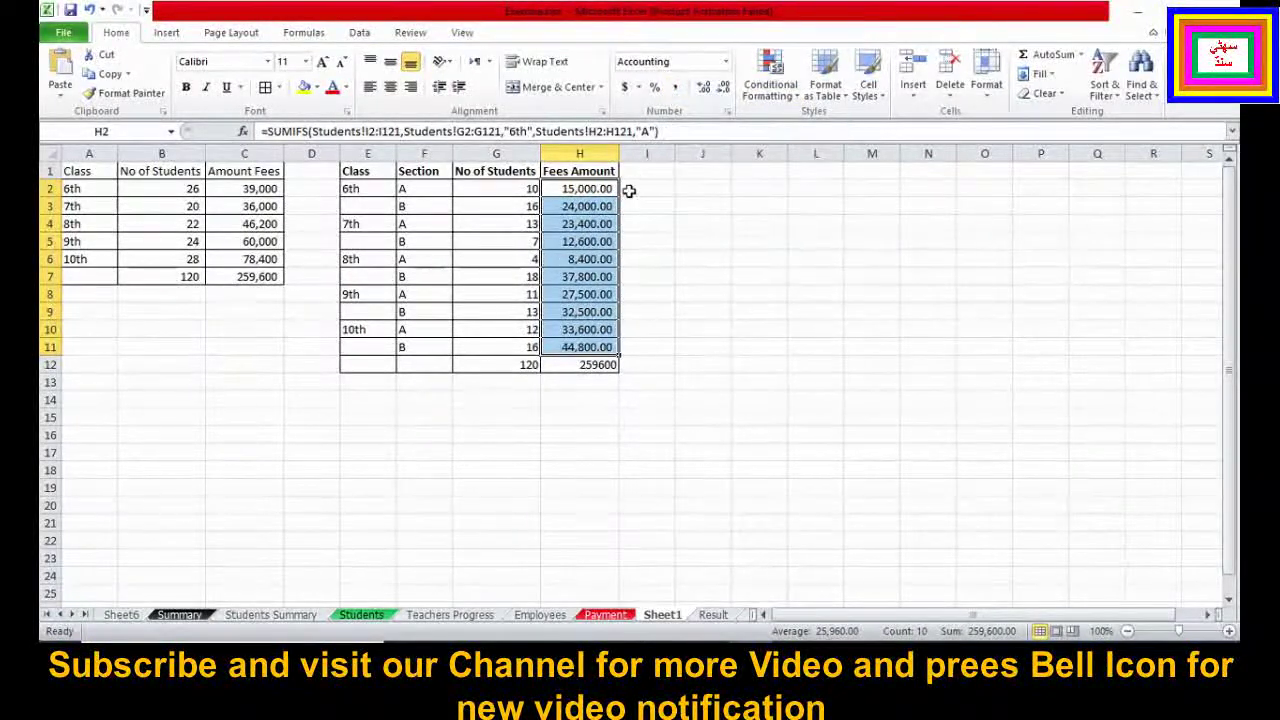
{"action": "left_click", "coordinate": [724, 90]}
{"action": "left_click", "coordinate": [724, 90]}
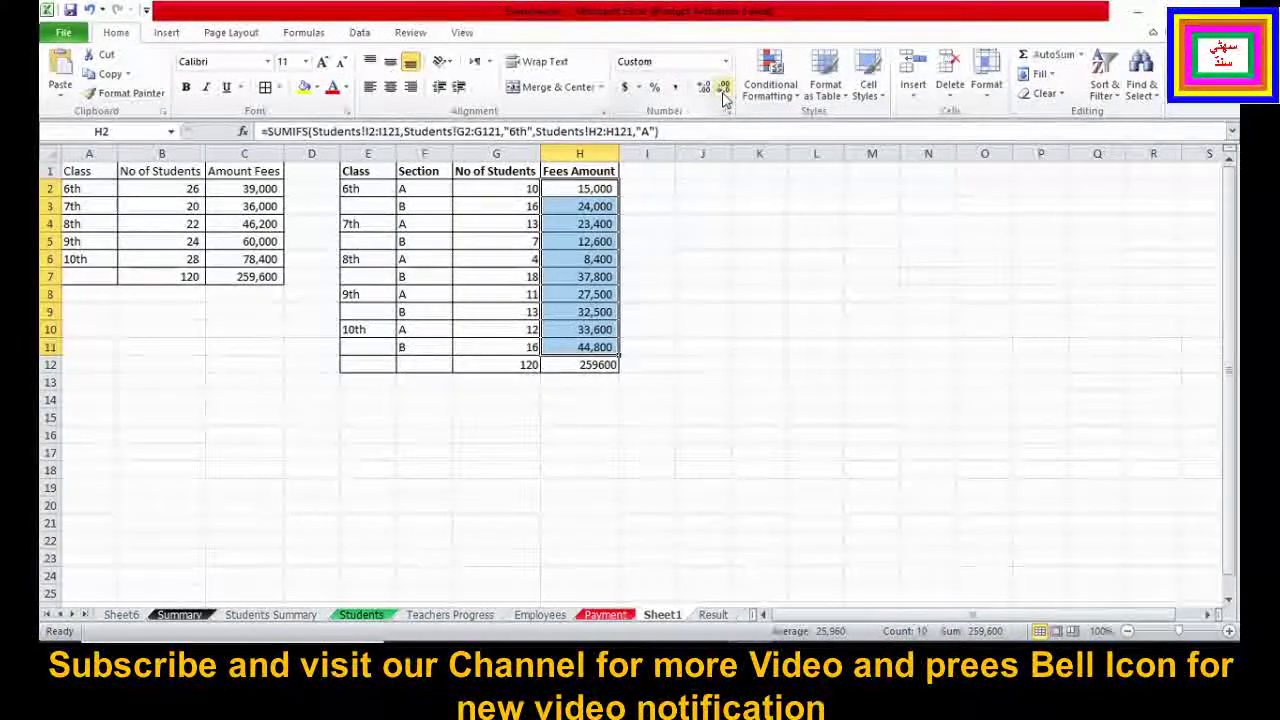
Bold the totals in G12:H12
{"action": "left_click", "coordinate": [507, 362]}
{"action": "key", "text": "shift+Right"}
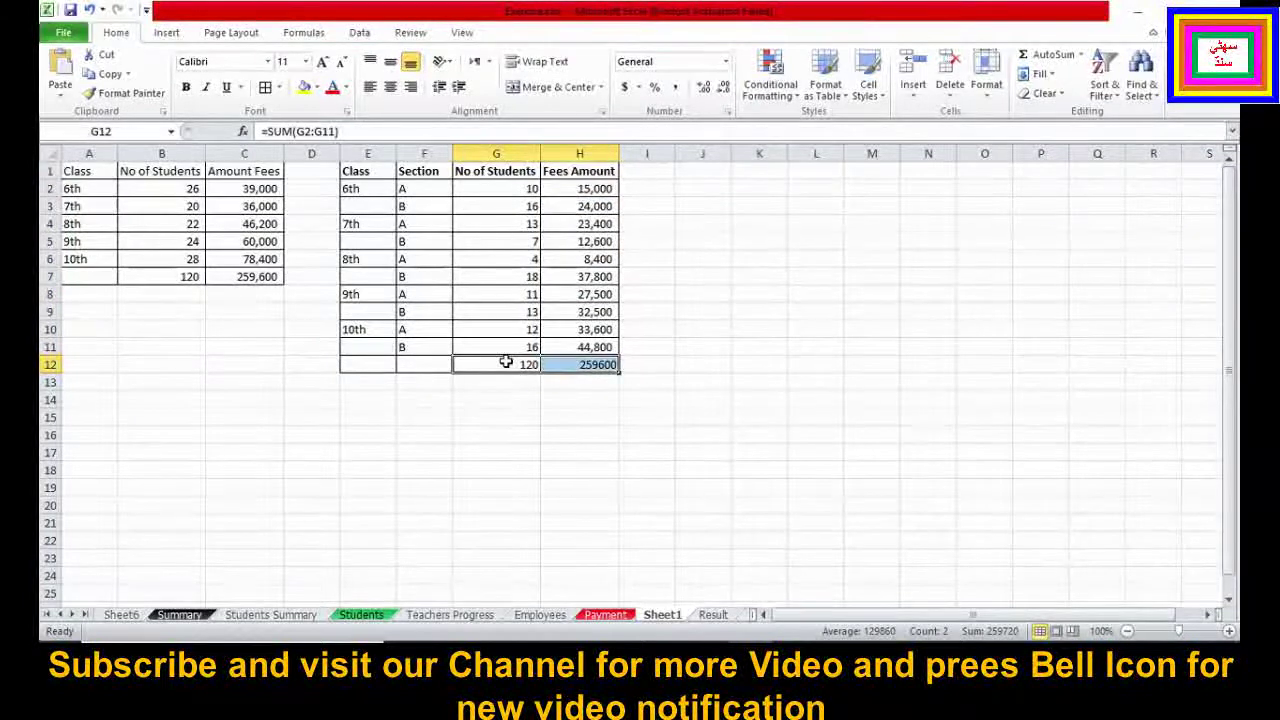
{"action": "left_click", "coordinate": [187, 90]}
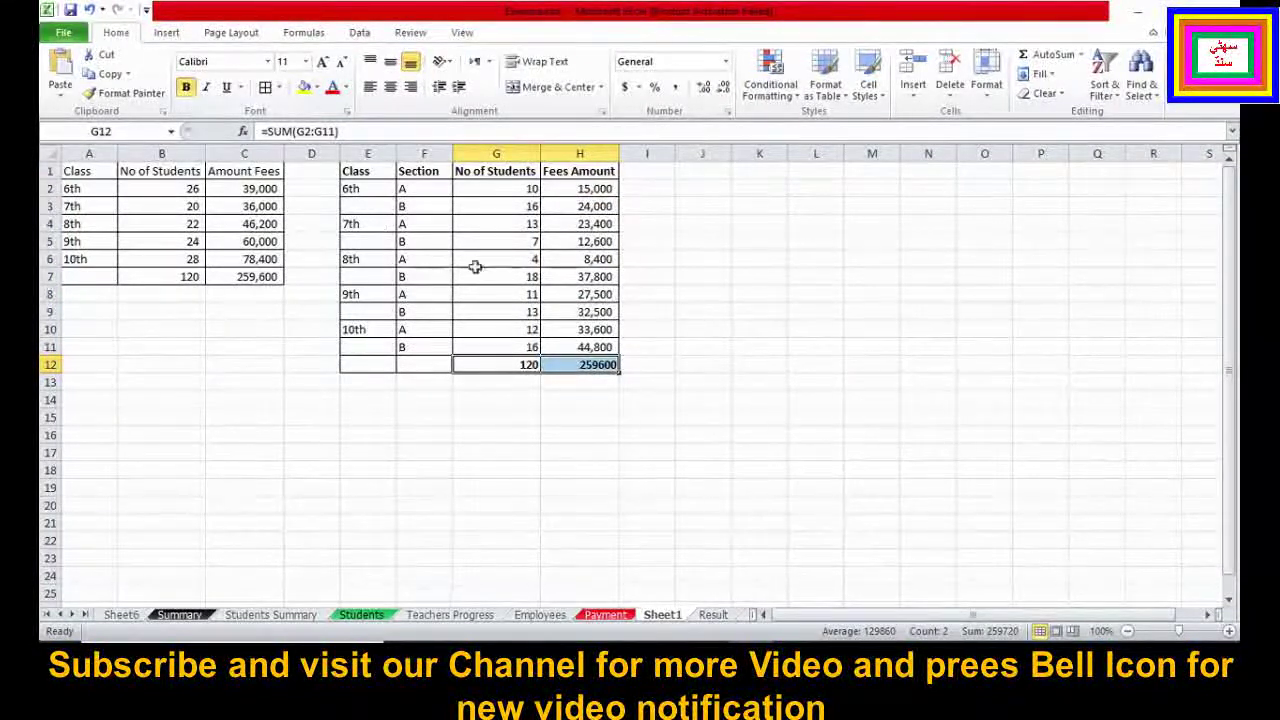